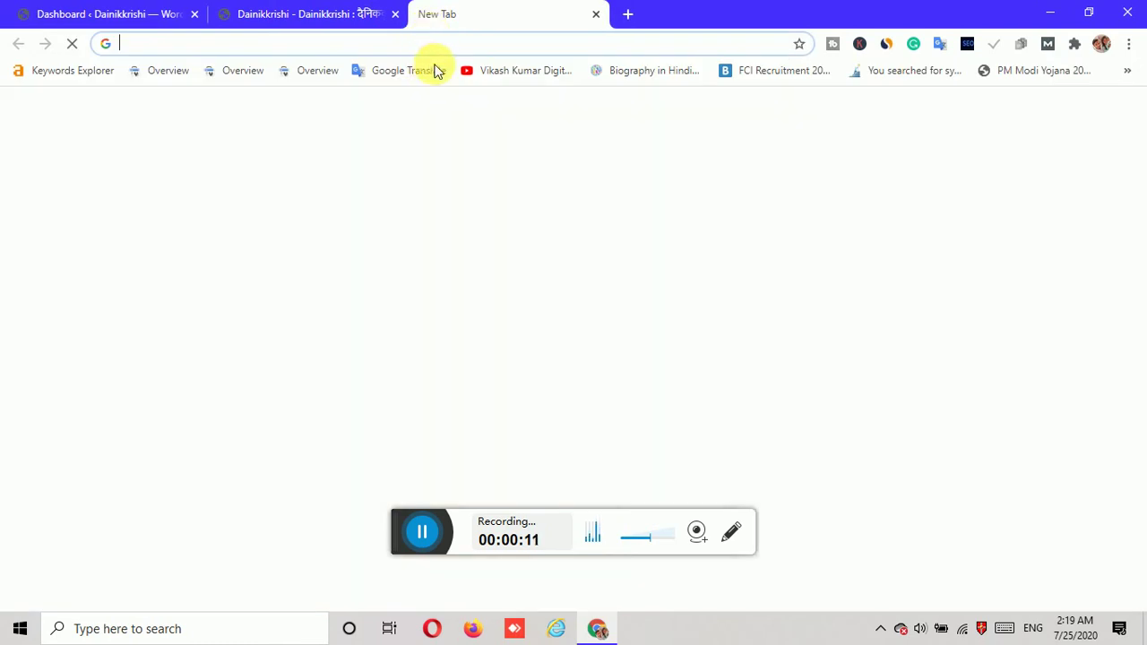
# - Open the bookmarked YouTube channel and look over its uploaded videos and channel header
pyautogui.click(475, 70)
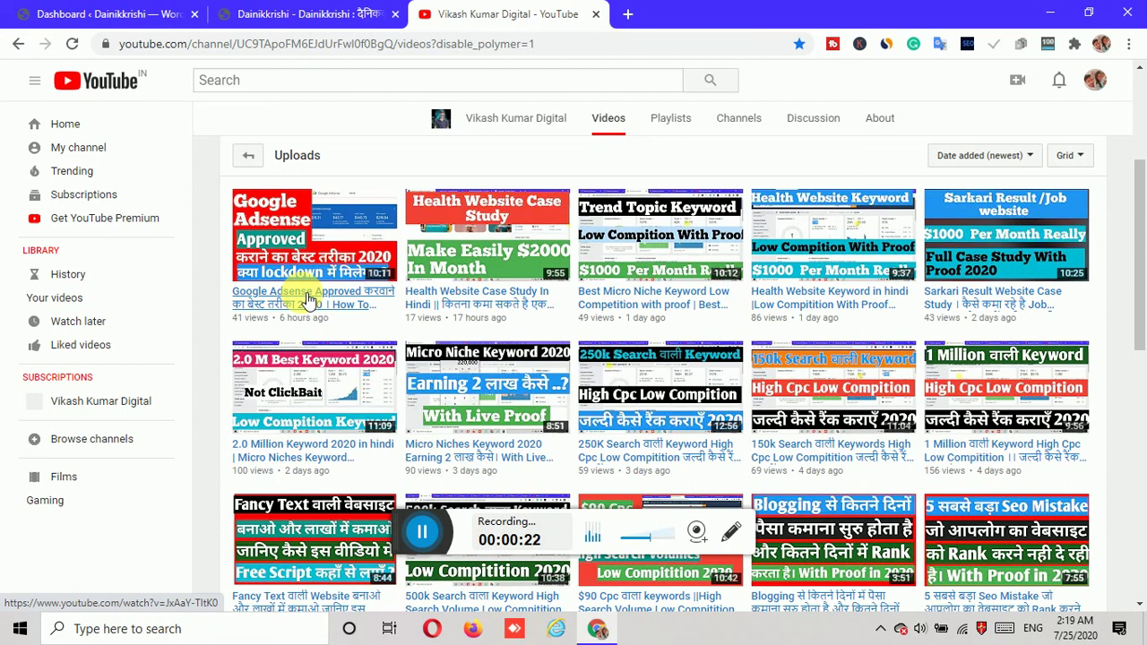
pyautogui.click(307, 298)
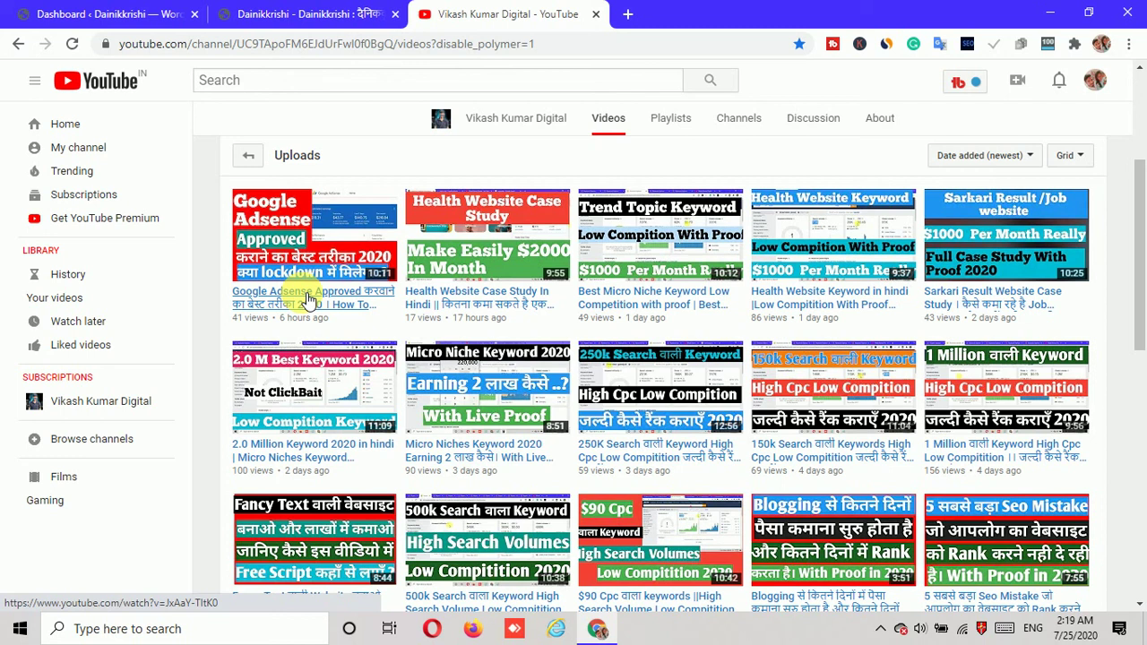
pyautogui.scroll(3, 308, 298)
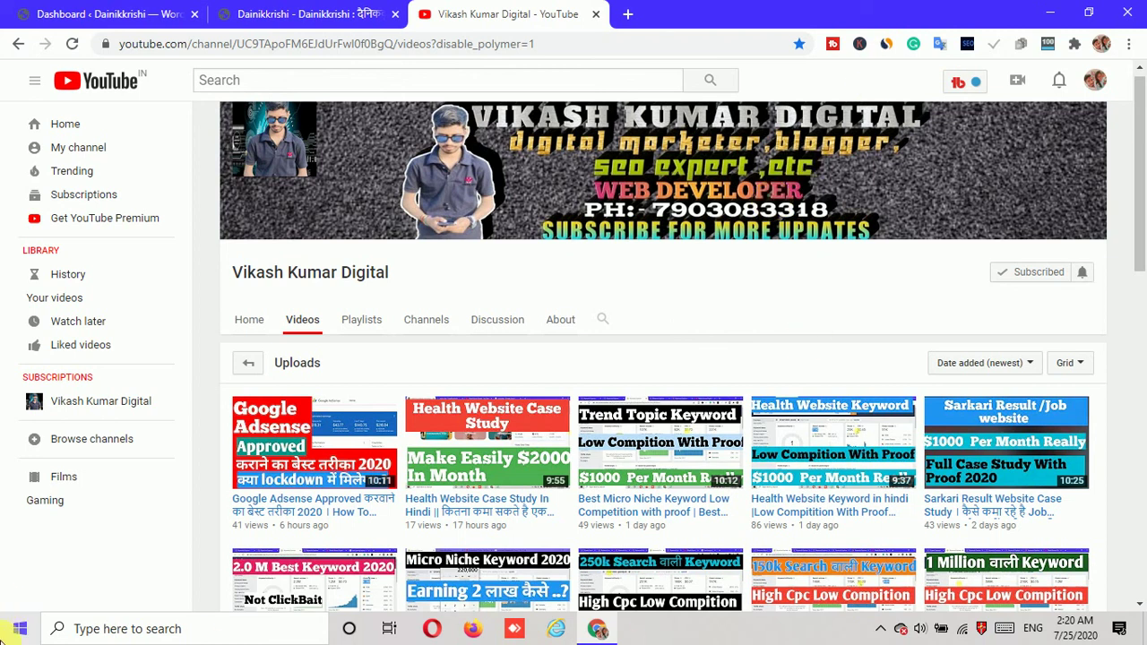
# - Switch to the Dainikkrishi WordPress dashboard and open the post categories page
pyautogui.click(14, 7)
pyautogui.click(254, 9)
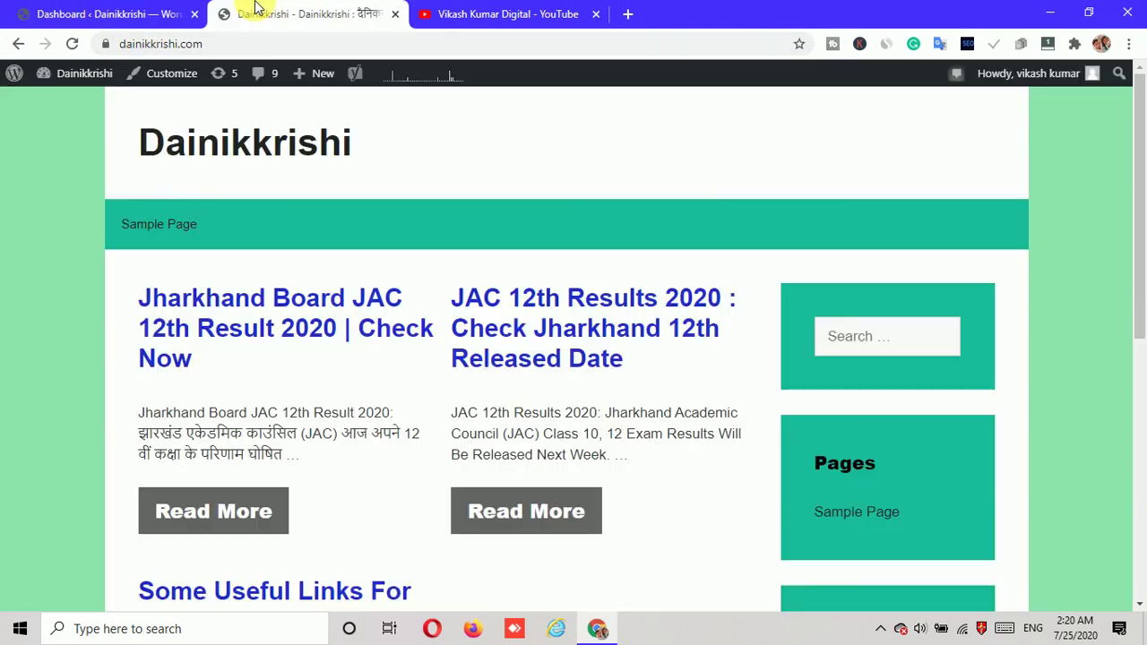
pyautogui.click(127, 7)
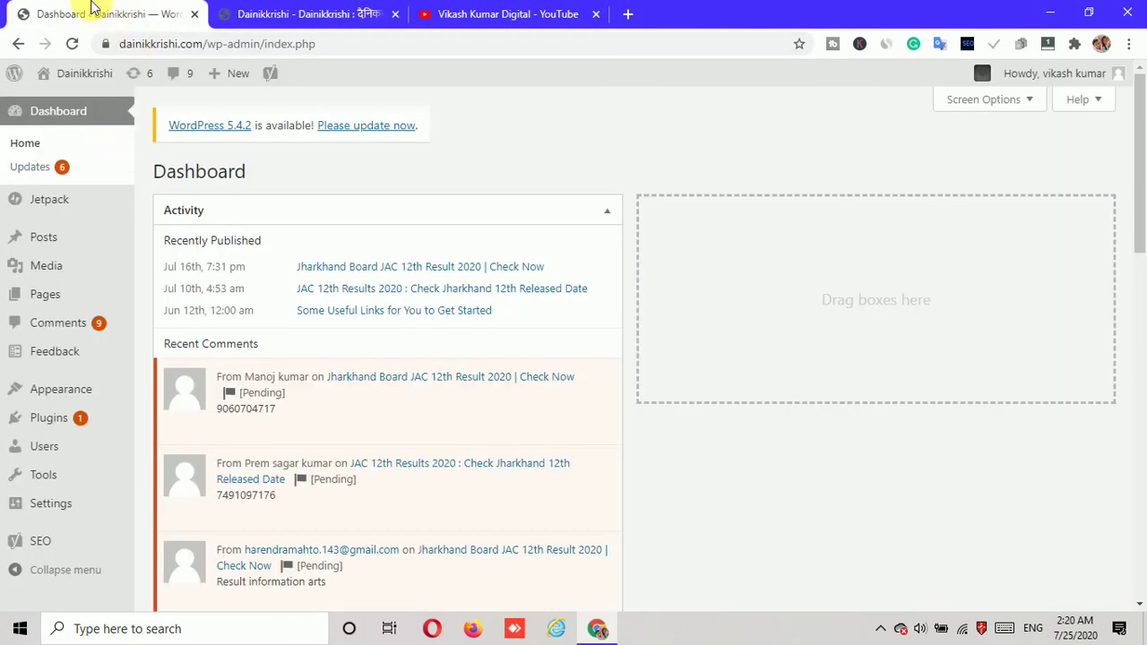
pyautogui.moveTo(81, 243)
pyautogui.click(169, 265)
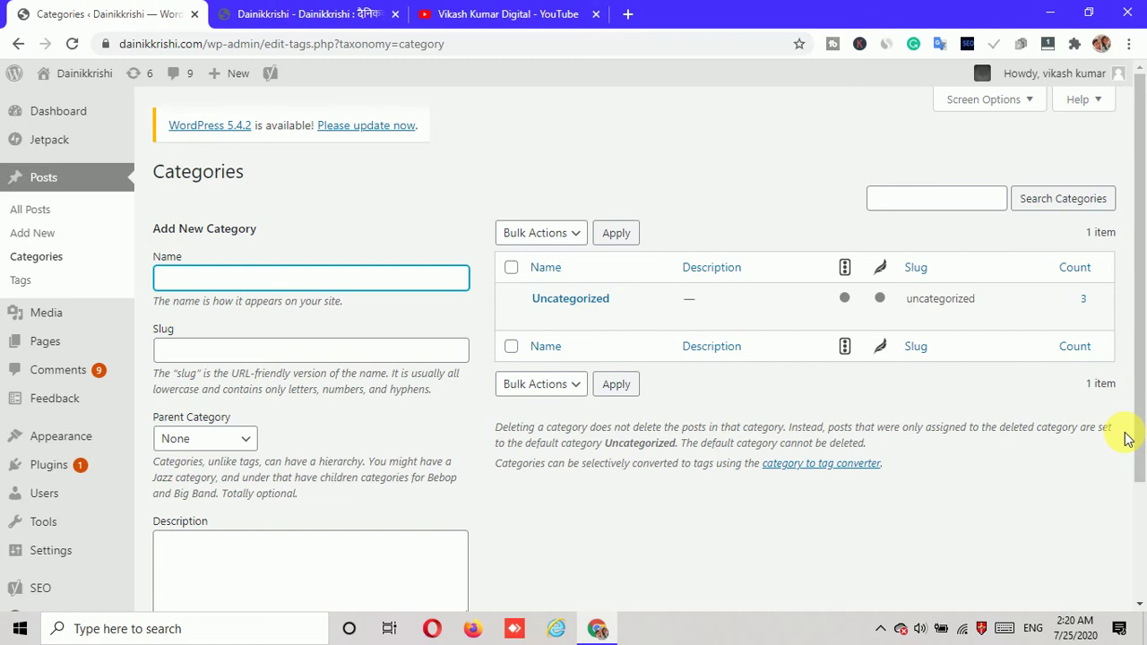
# - Add a new post category named "Krishi In Hindi" with no parent category
pyautogui.write('Krishi In Hindi')
pyautogui.scroll(-3, 224, 484)
pyautogui.click(192, 527)
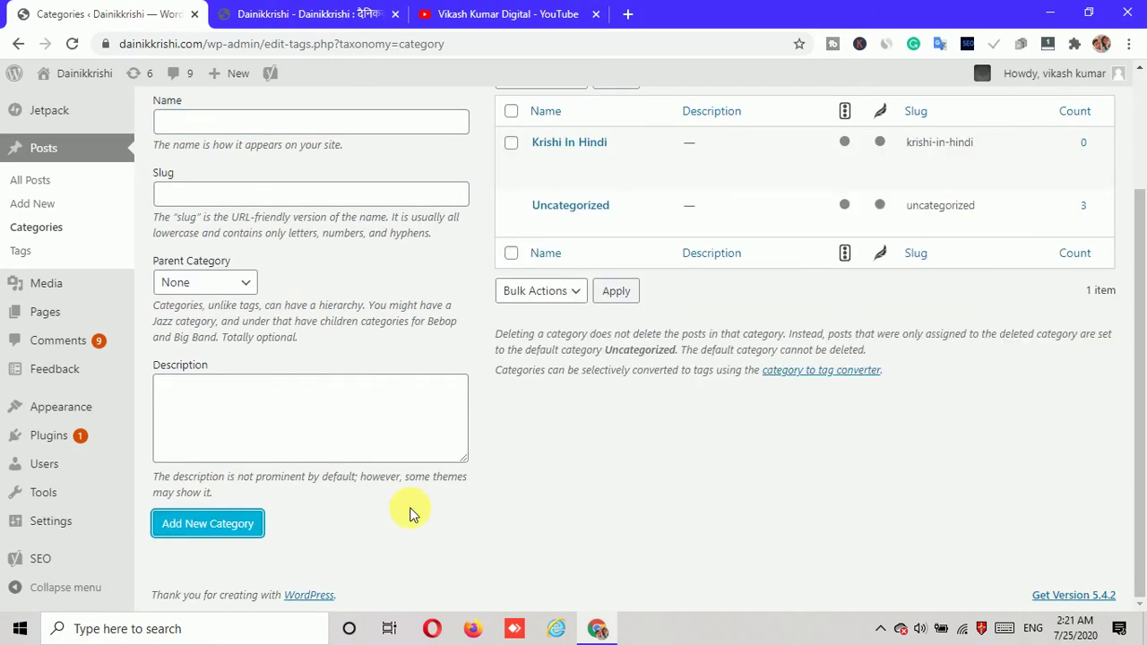
# - Add a new post category named "Latest Job" with no parent category
pyautogui.scroll(3, 408, 515)
pyautogui.click(253, 285)
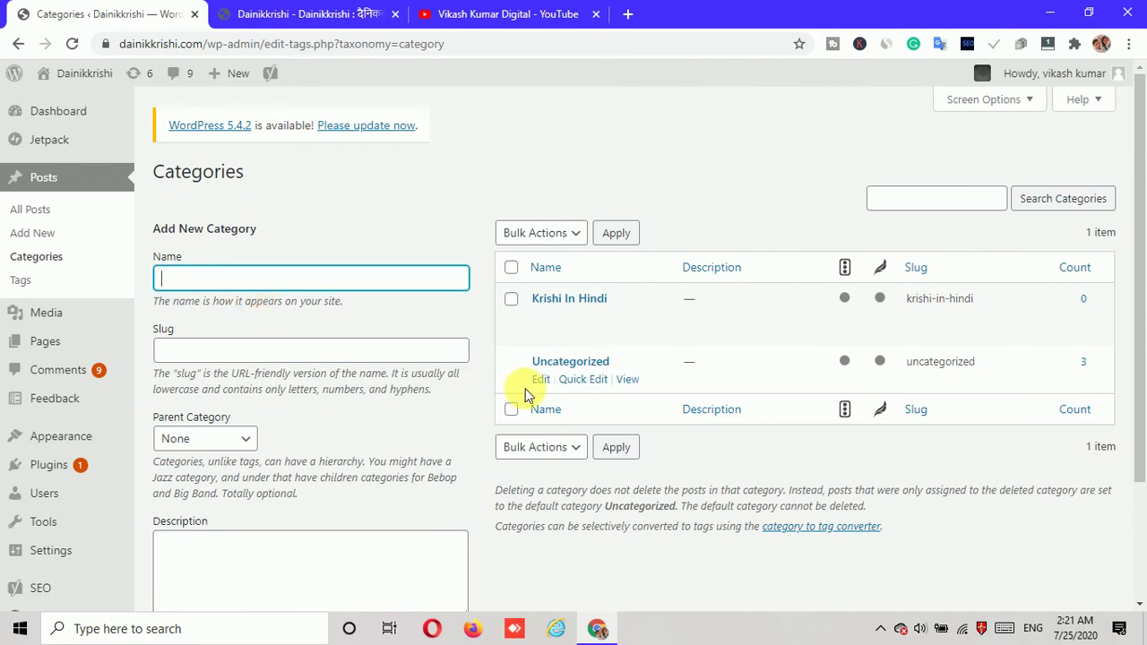
pyautogui.write('Latest Job')
pyautogui.scroll(-1, 206, 435)
pyautogui.scroll(-2, 206, 434)
pyautogui.click(201, 525)
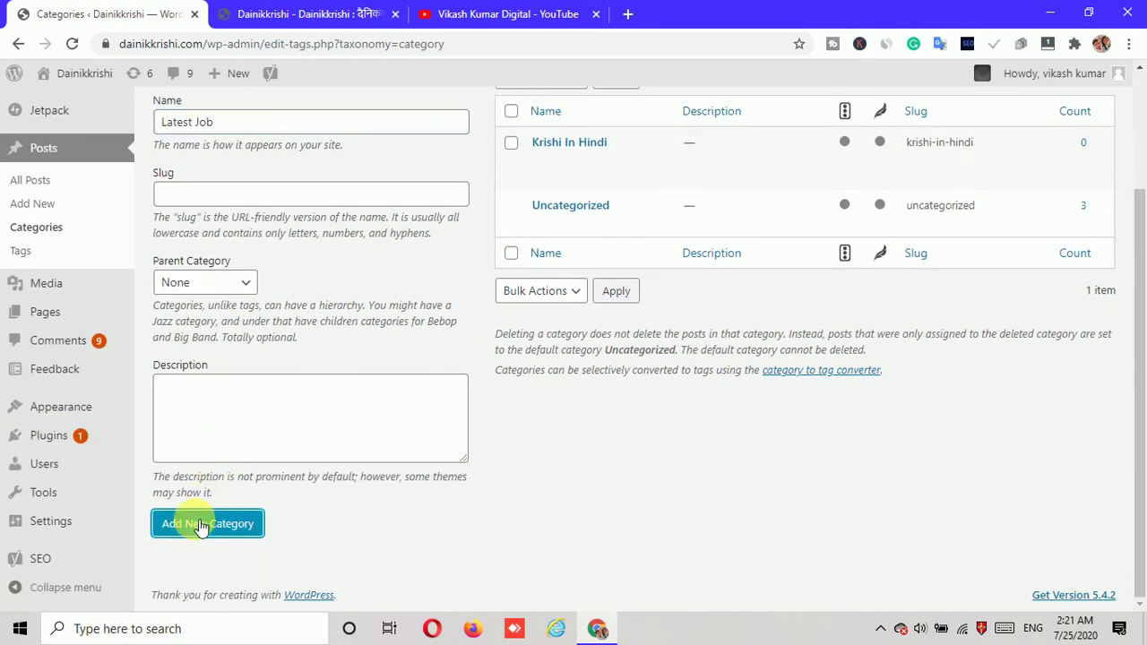
# - Add a new post category named "Government News" with no parent category
pyautogui.scroll(2, 195, 525)
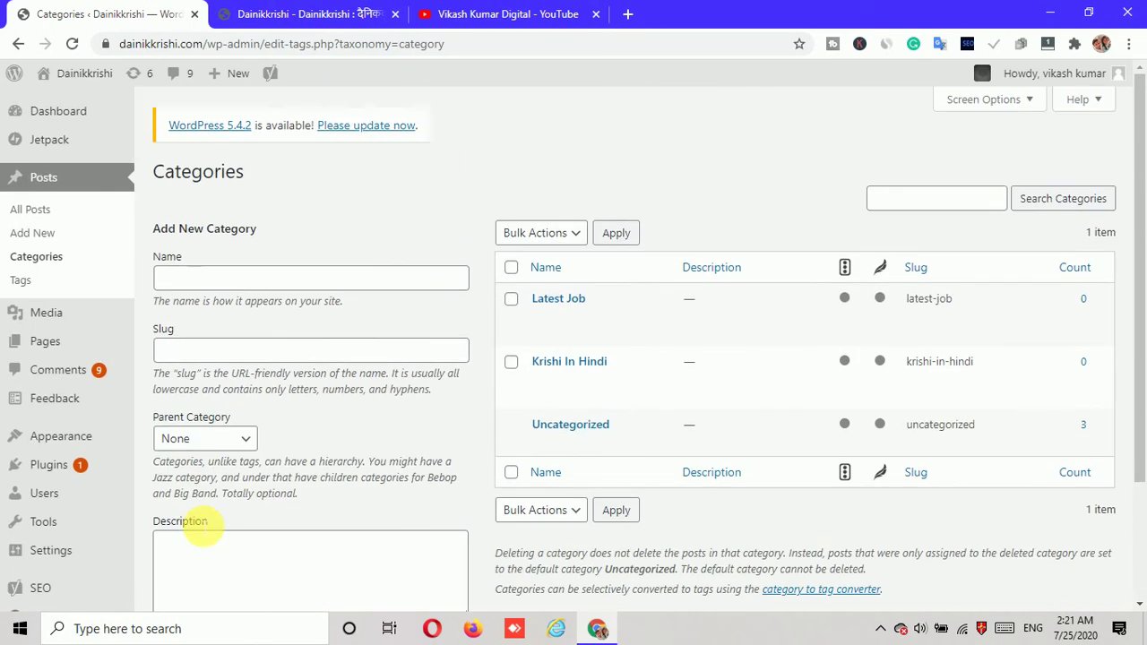
pyautogui.click(217, 281)
pyautogui.write('Sarka')
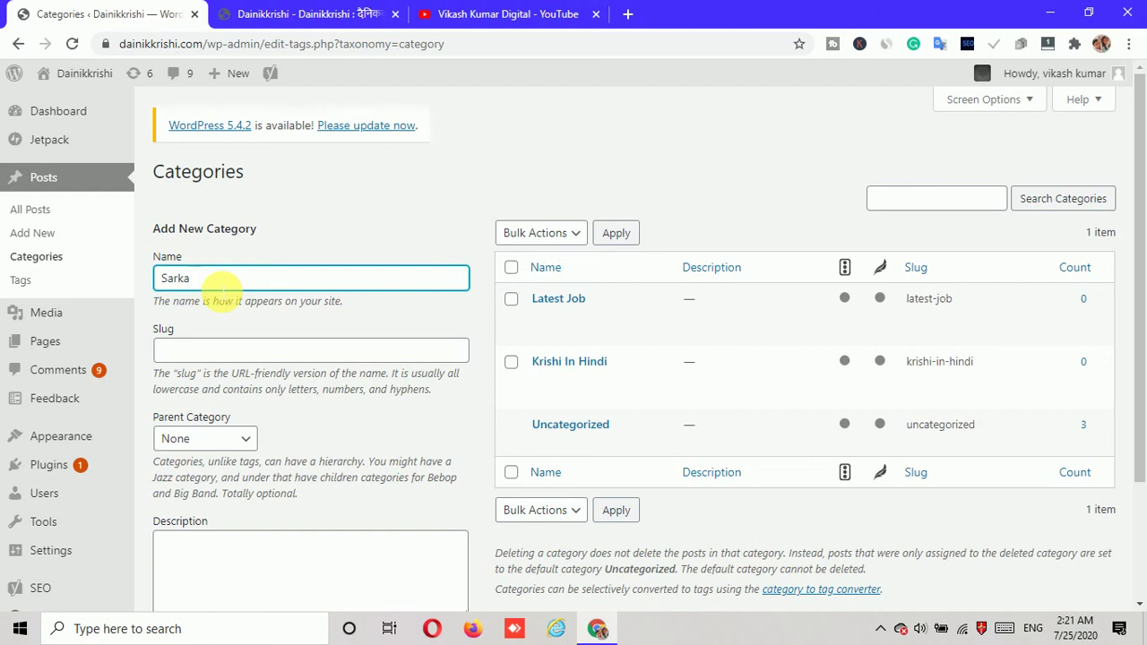
pyautogui.press('BackSpace')
pyautogui.press('BackSpace')
pyautogui.press('BackSpace')
pyautogui.press('BackSpace')
pyautogui.press('BackSpace')
pyautogui.write('Government News')
pyautogui.scroll(-3, 192, 374)
pyautogui.click(195, 529)
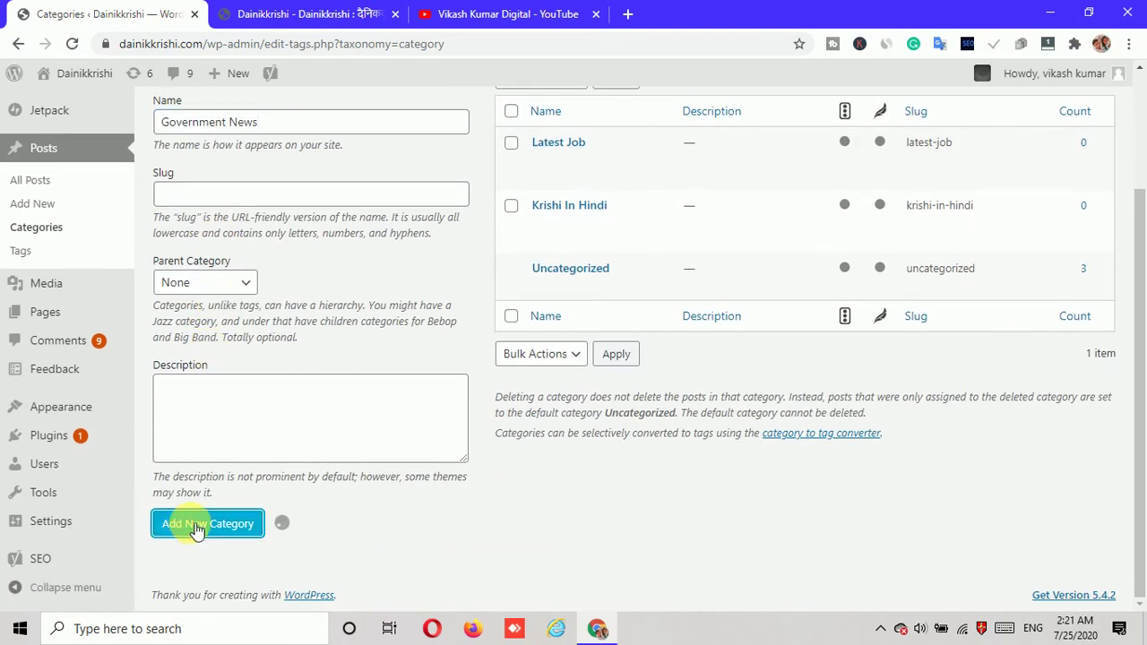
# - Add a new post category named "Other" with no parent category
pyautogui.scroll(3, 282, 525)
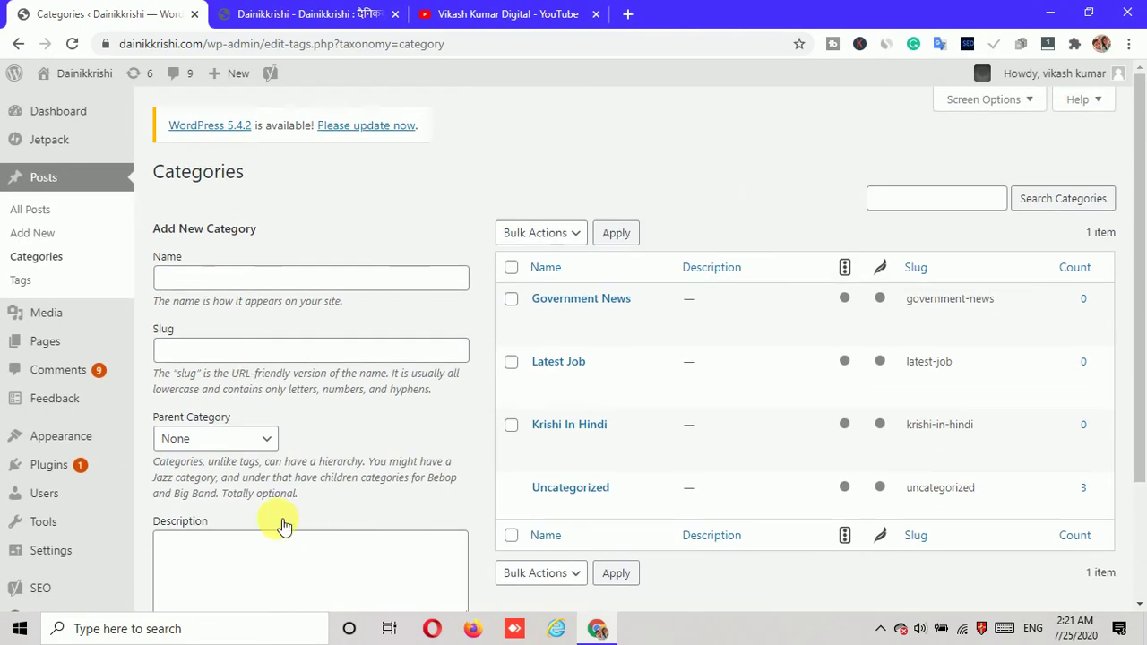
pyautogui.scroll(-3, 266, 368)
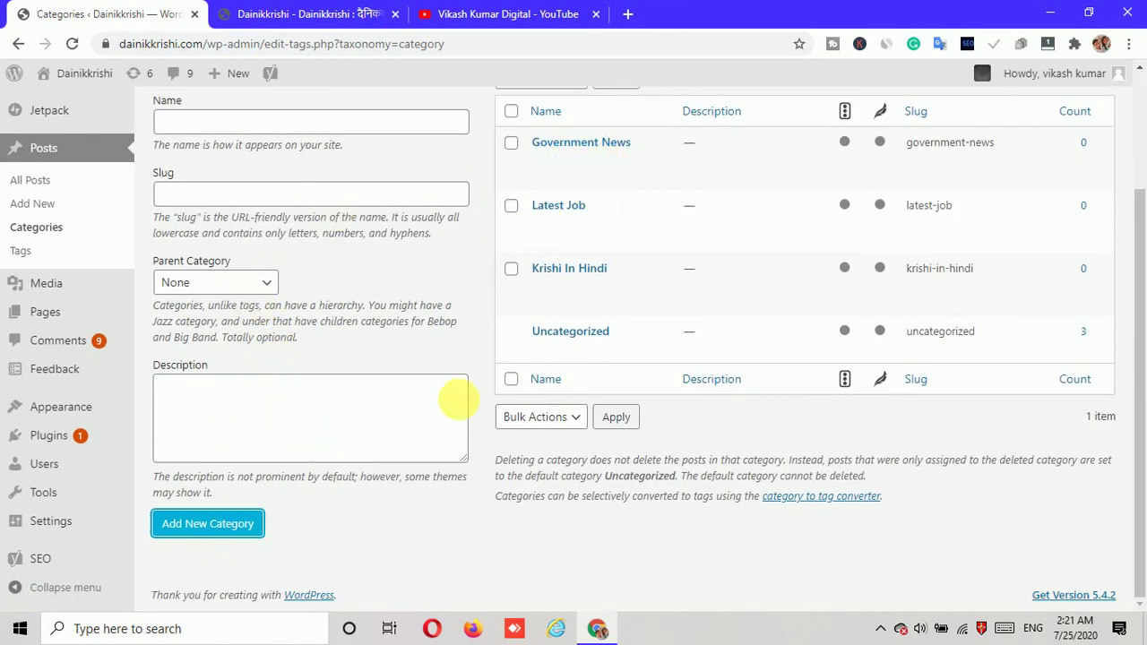
pyautogui.scroll(3, 204, 422)
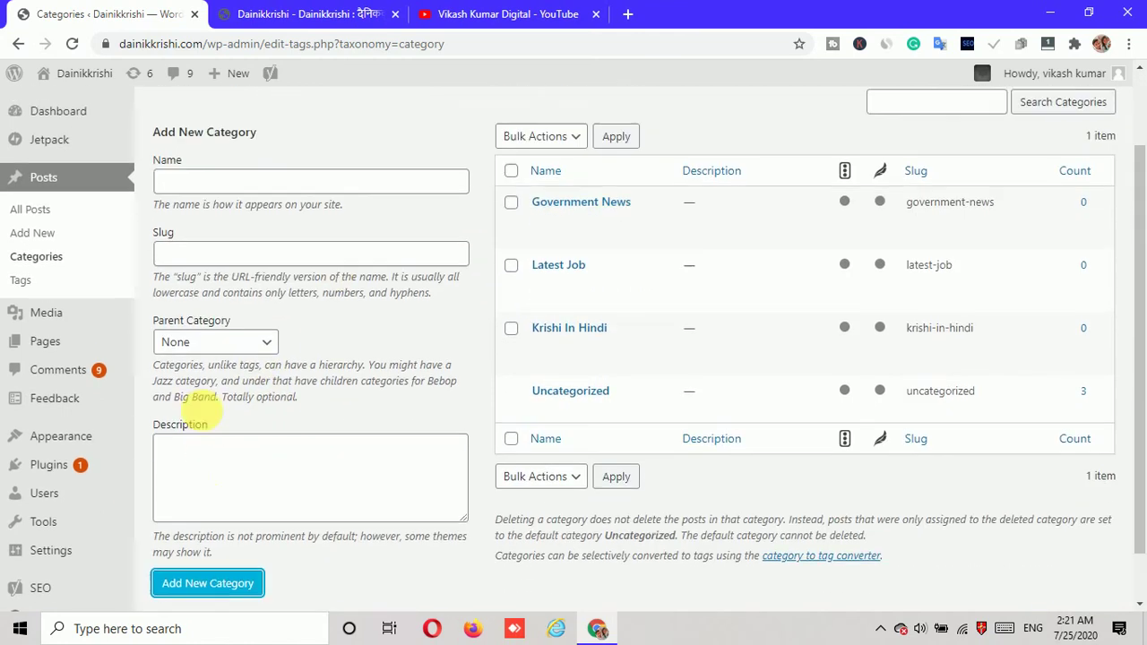
pyautogui.click(186, 281)
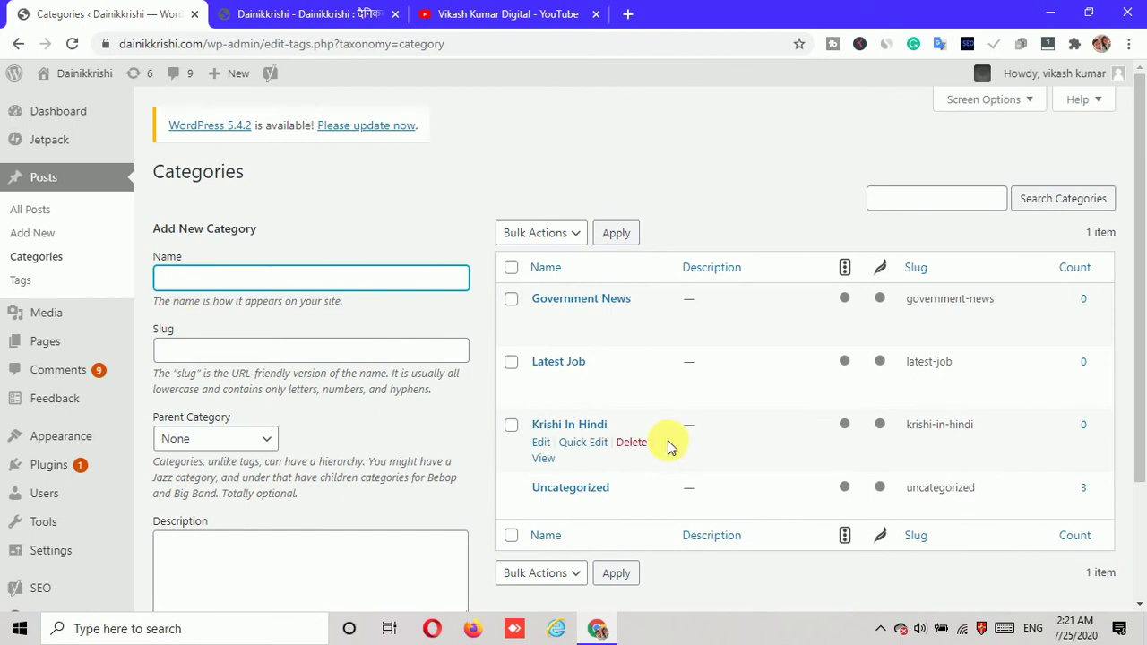
pyautogui.write('Other')
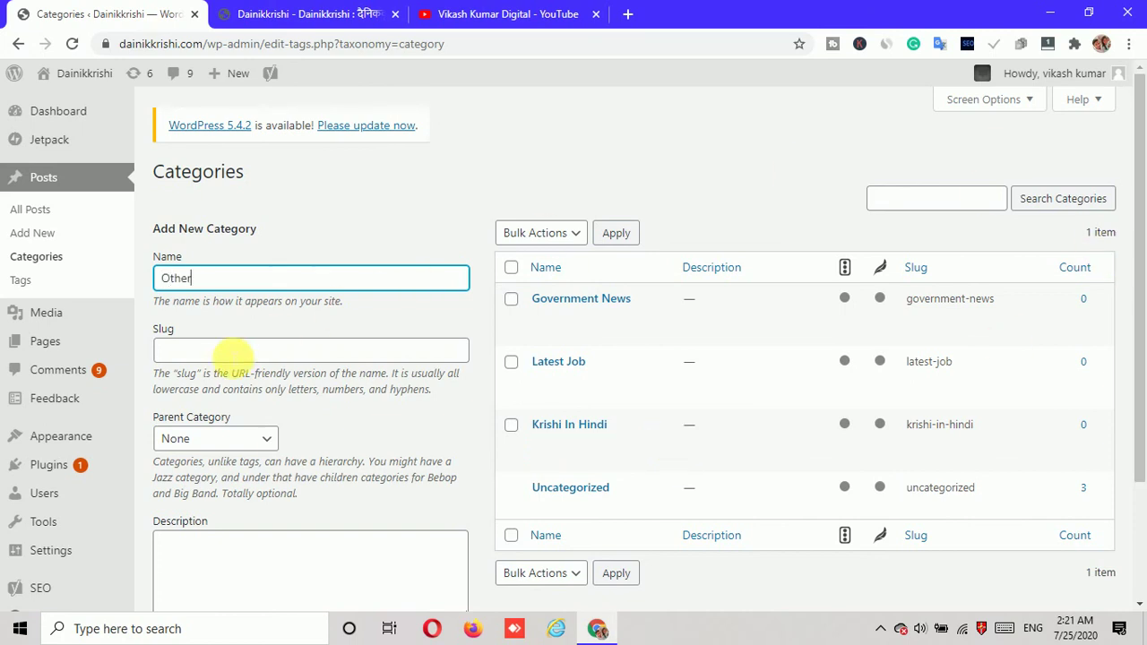
pyautogui.scroll(-2, 286, 394)
pyautogui.click(230, 533)
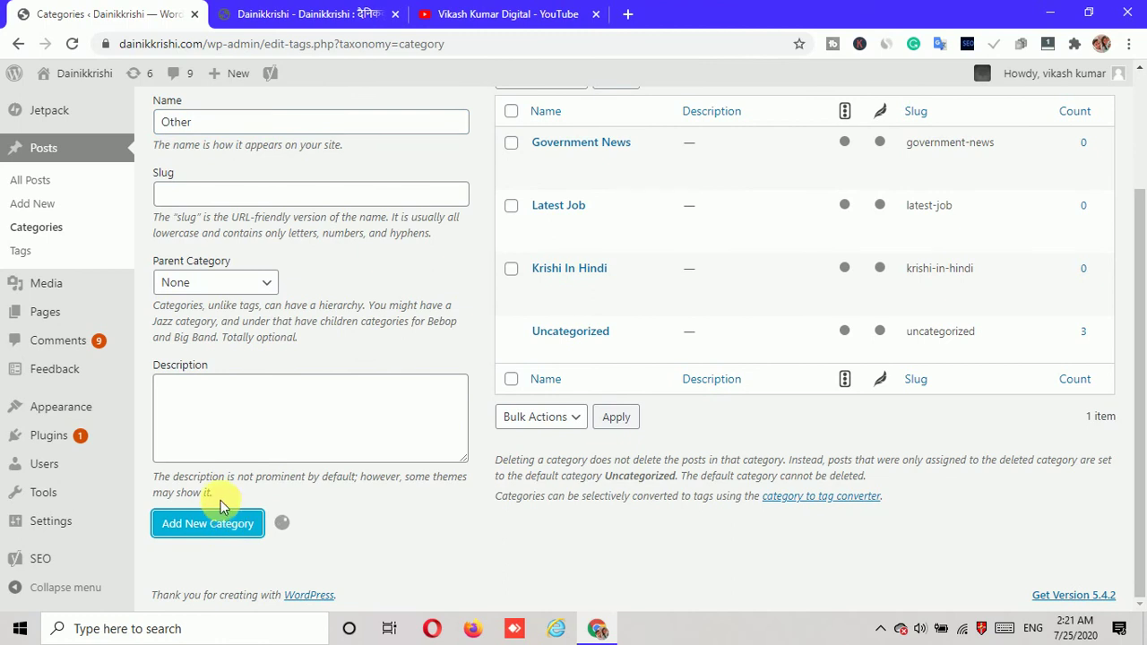
pyautogui.scroll(2, 233, 466)
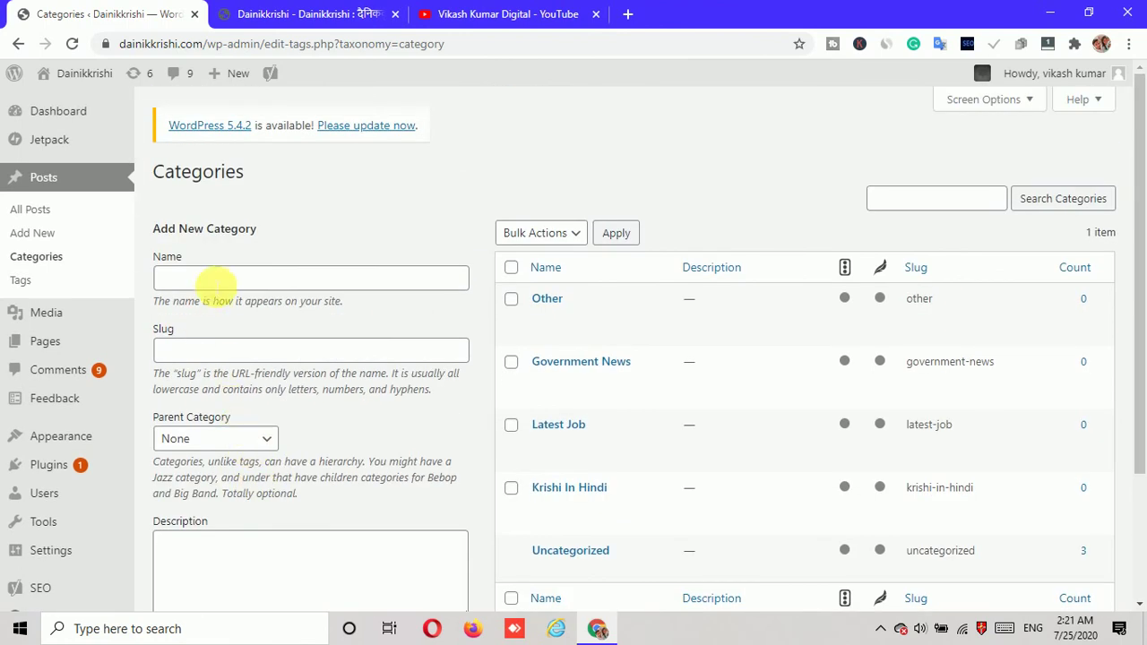
pyautogui.click(215, 283)
pyautogui.write('Home')
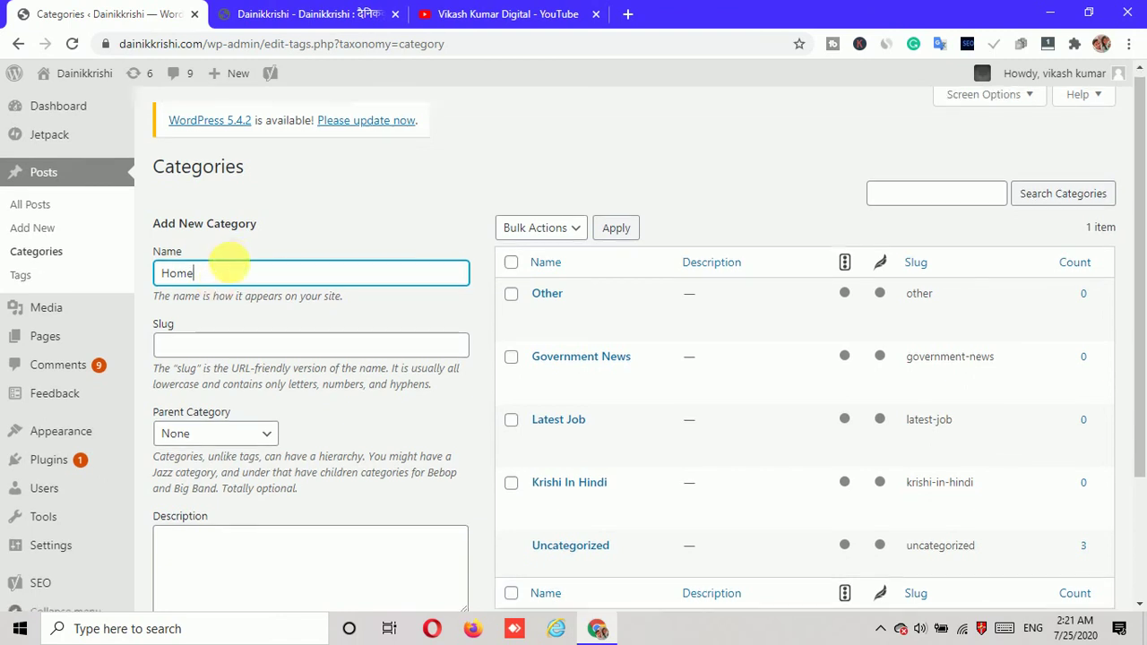
pyautogui.scroll(-2, 224, 286)
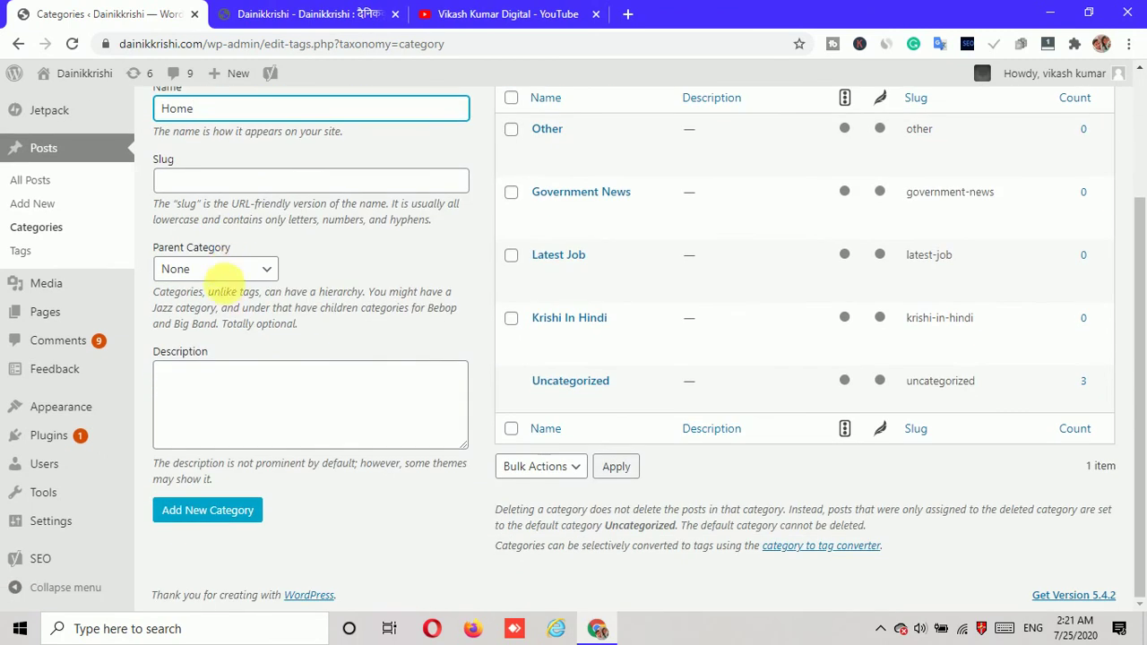
pyautogui.press('BackSpace')
pyautogui.press('BackSpace')
pyautogui.press('BackSpace')
pyautogui.press('BackSpace')
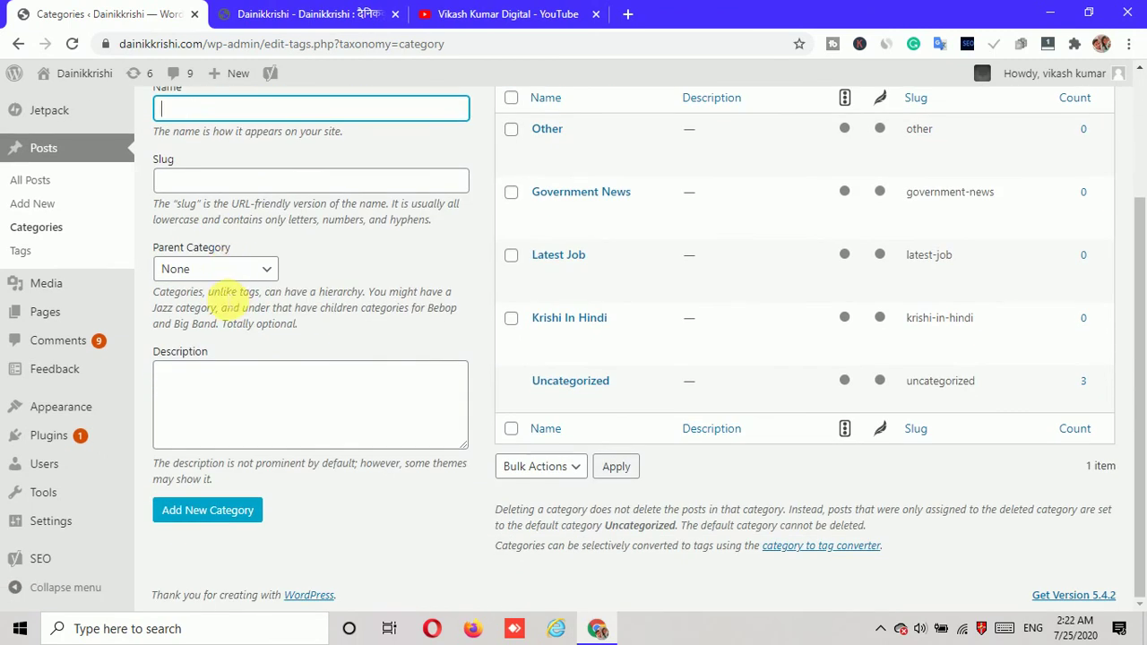
pyautogui.scroll(2, 143, 104)
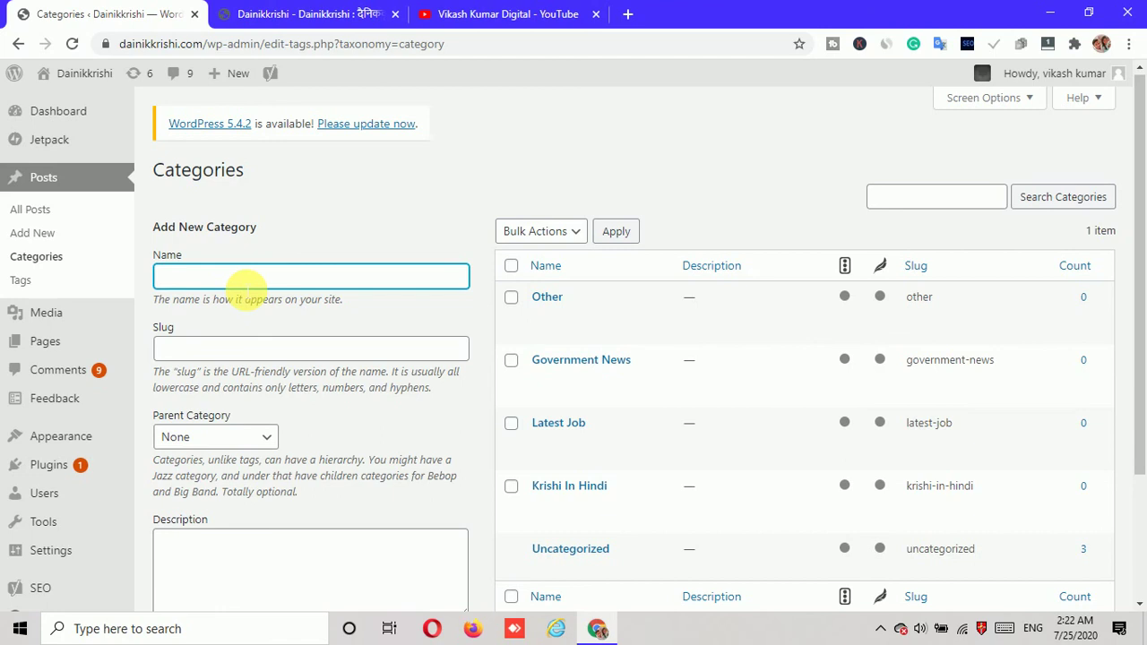
pyautogui.write('Newa')
pyautogui.press('BackSpace')
pyautogui.press('BackSpace')
pyautogui.press('BackSpace')
pyautogui.press('BackSpace')
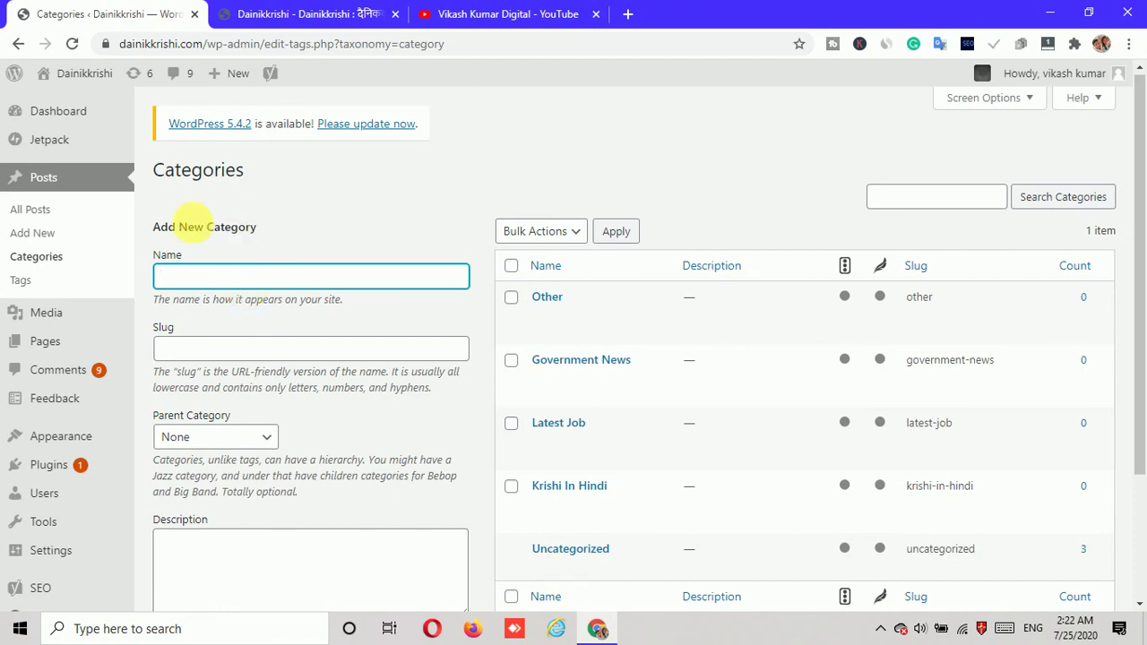
# - Refresh the category list, and reload the Dainikkrishi home page to check its menu and Categories sidebar
pyautogui.click(622, 234)
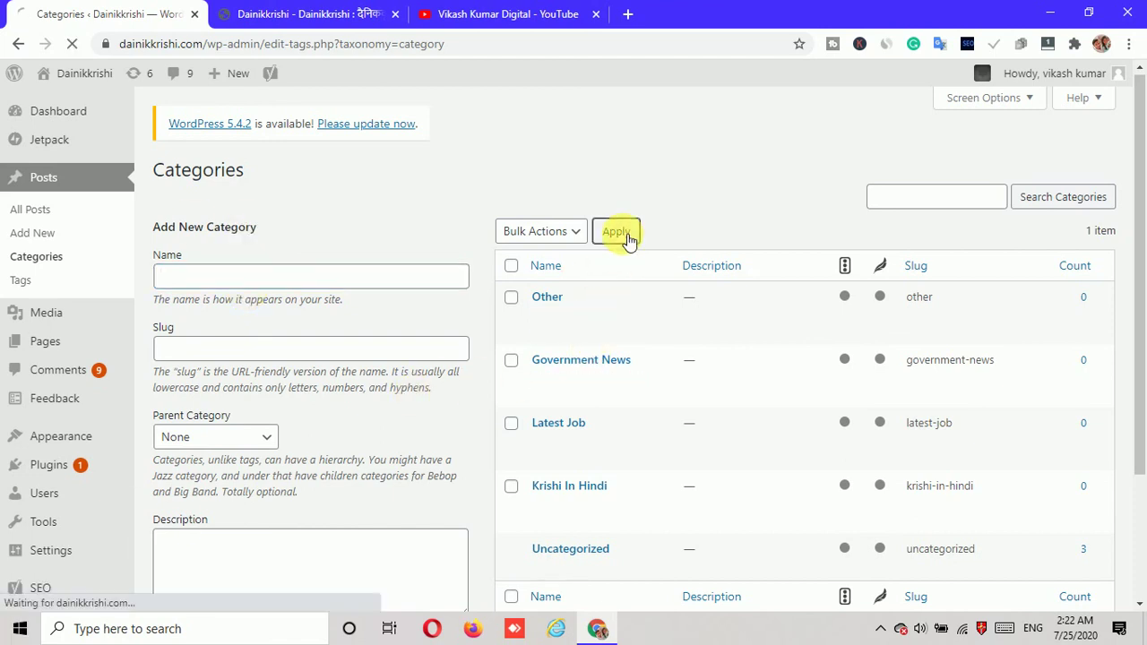
pyautogui.scroll(-2, 597, 289)
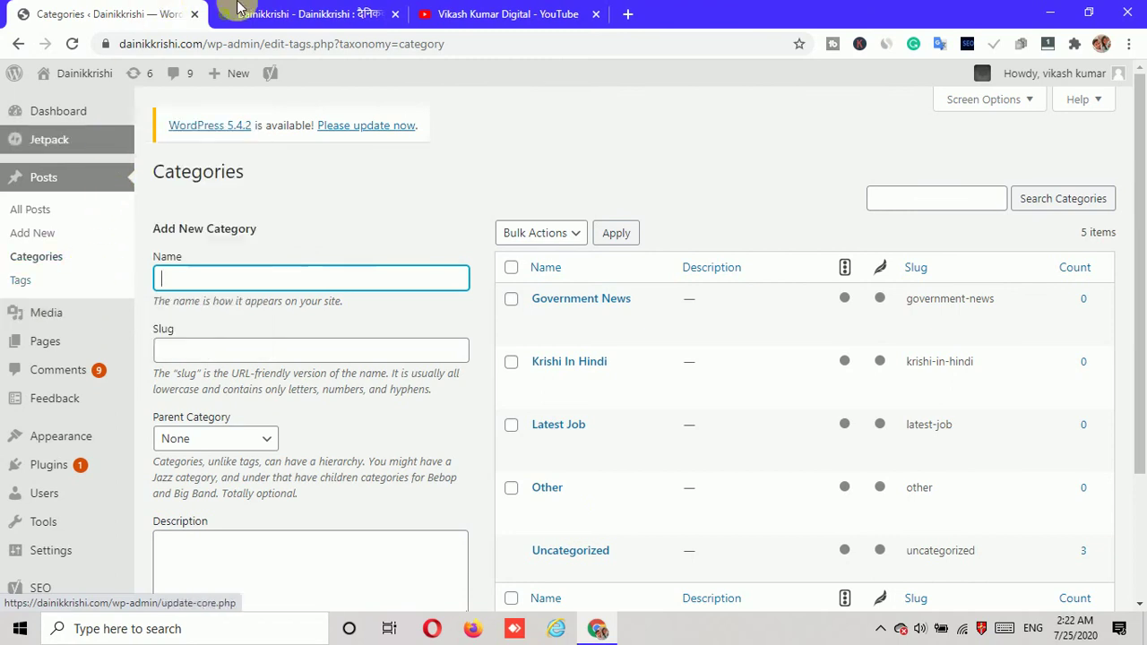
pyautogui.click(305, 13)
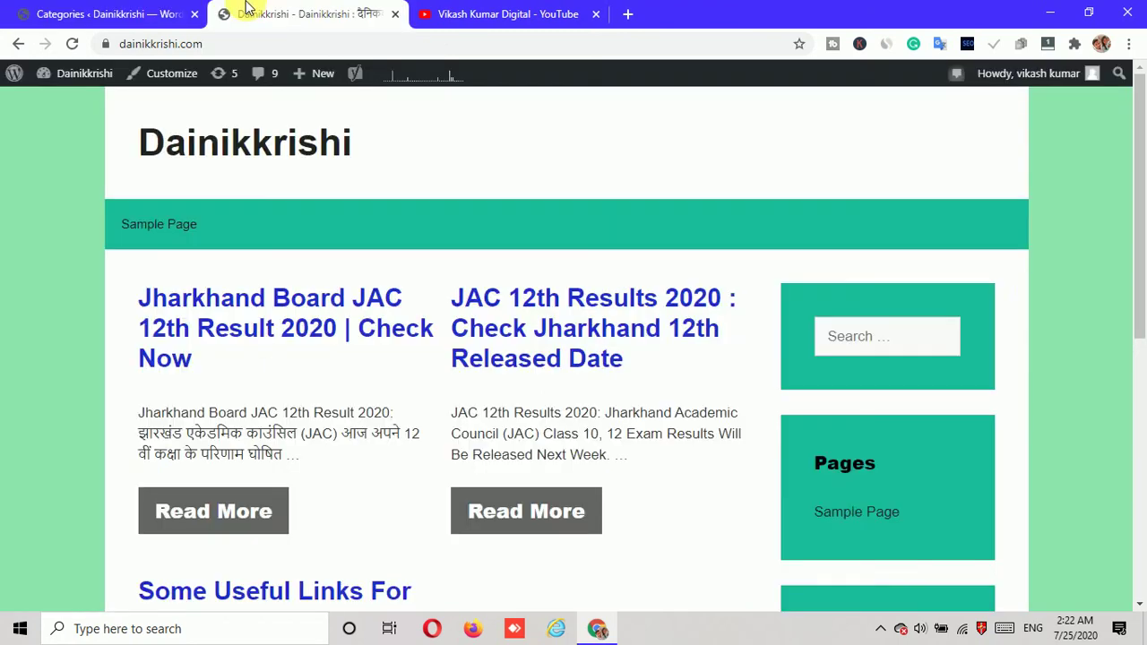
pyautogui.click(73, 44)
pyautogui.scroll(-5, 686, 492)
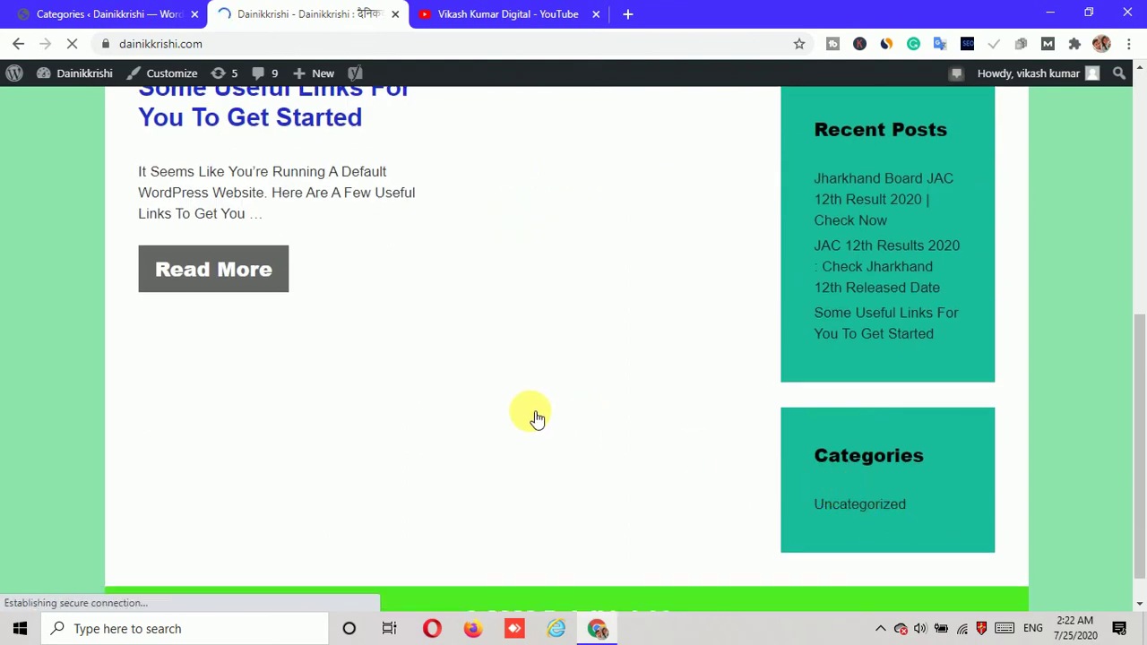
pyautogui.scroll(5, 134, 363)
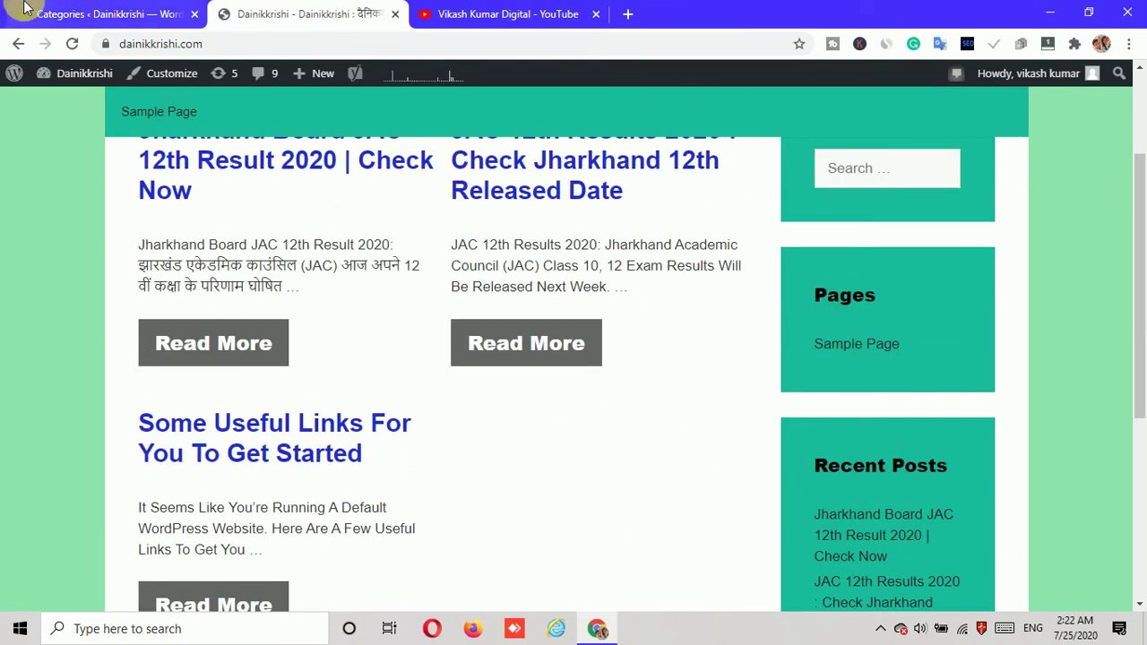
# - Open the post "Jharkhand Board JAC 12th Result 2020 | Check Now" for editing from the list of all posts
pyautogui.click(21, 18)
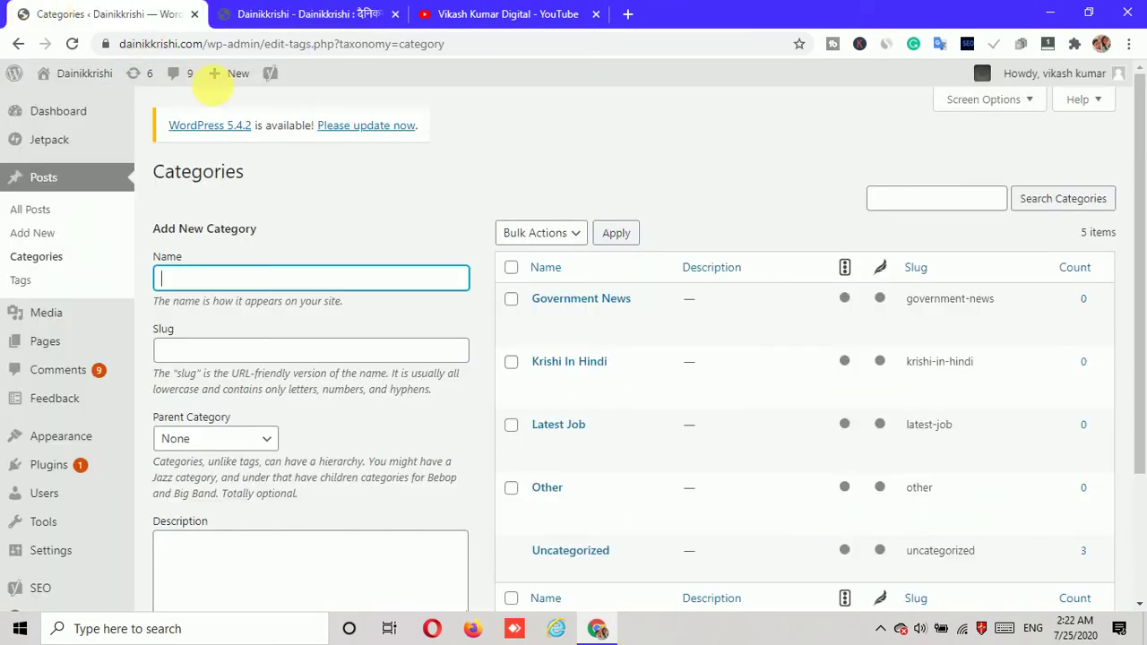
pyautogui.click(46, 213)
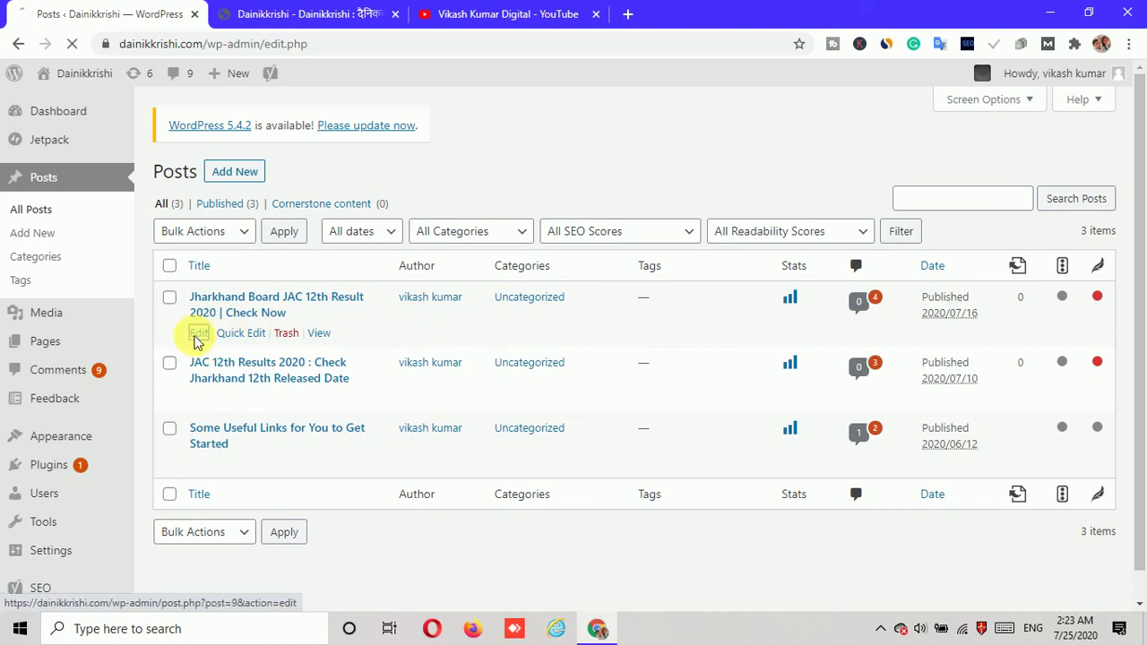
pyautogui.click(200, 337)
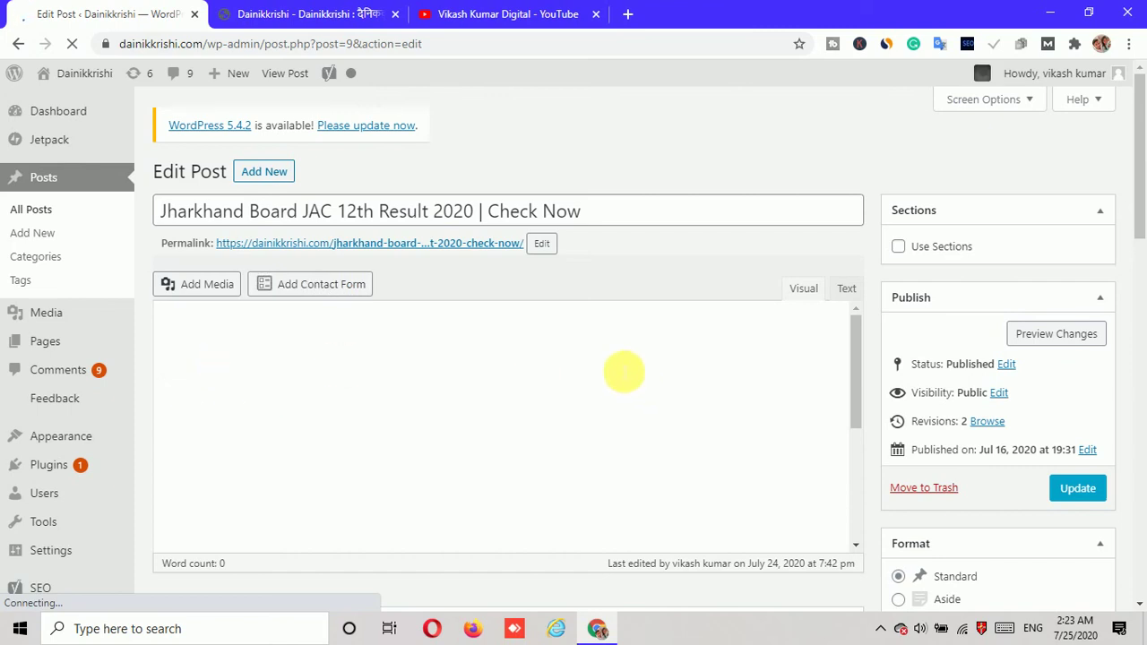
pyautogui.scroll(-3, 309, 358)
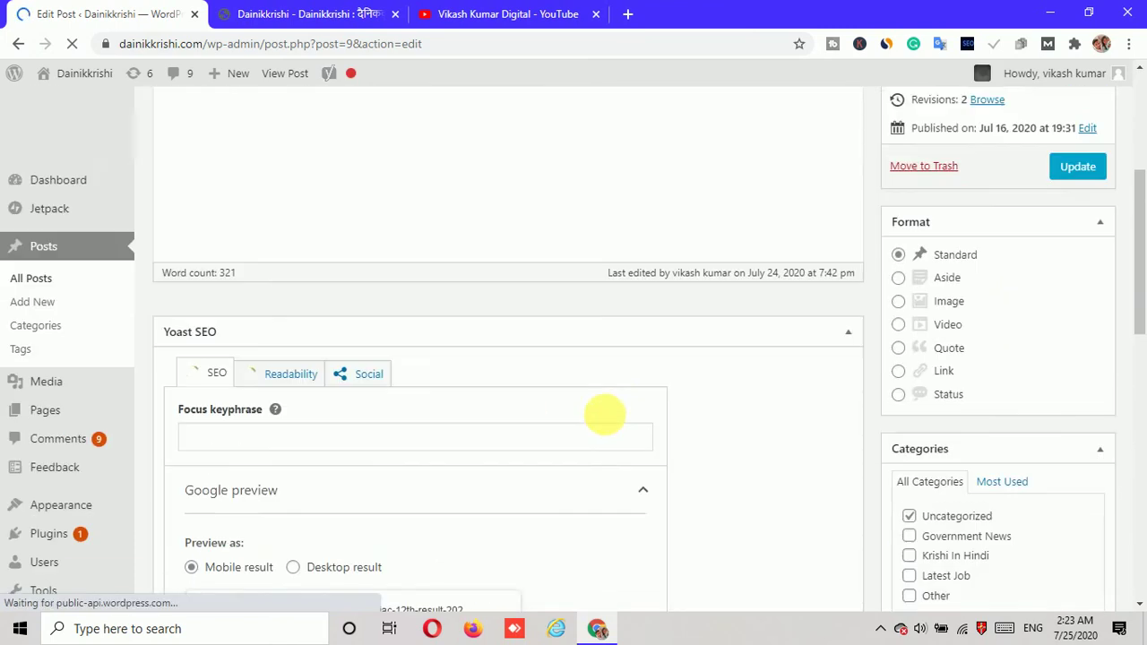
pyautogui.scroll(3, 627, 415)
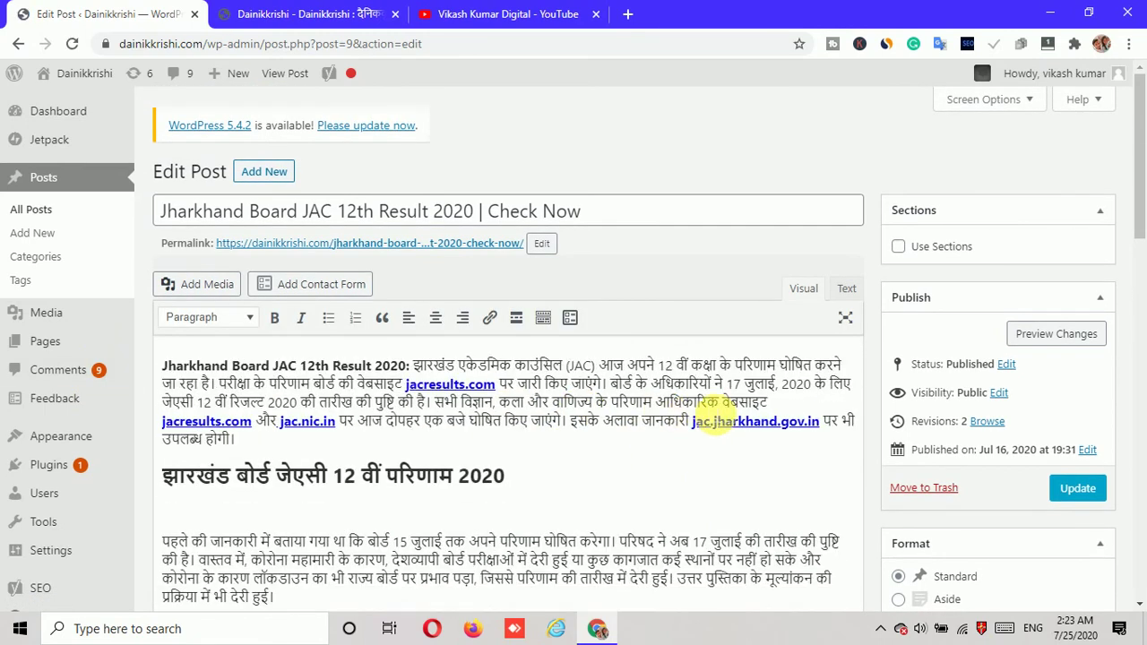
# - Assign the post to Government News, Krishi In Hindi, Latest Job and Other, remove it from Uncategorized, and update the post
pyautogui.scroll(-4, 865, 507)
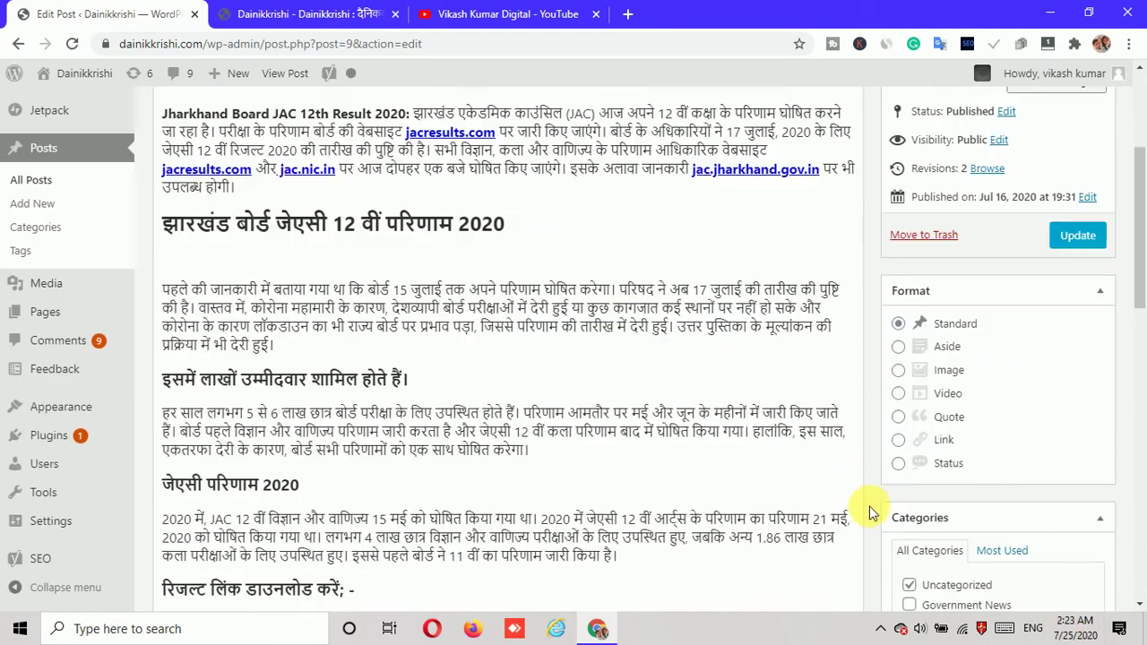
pyautogui.scroll(-3, 865, 434)
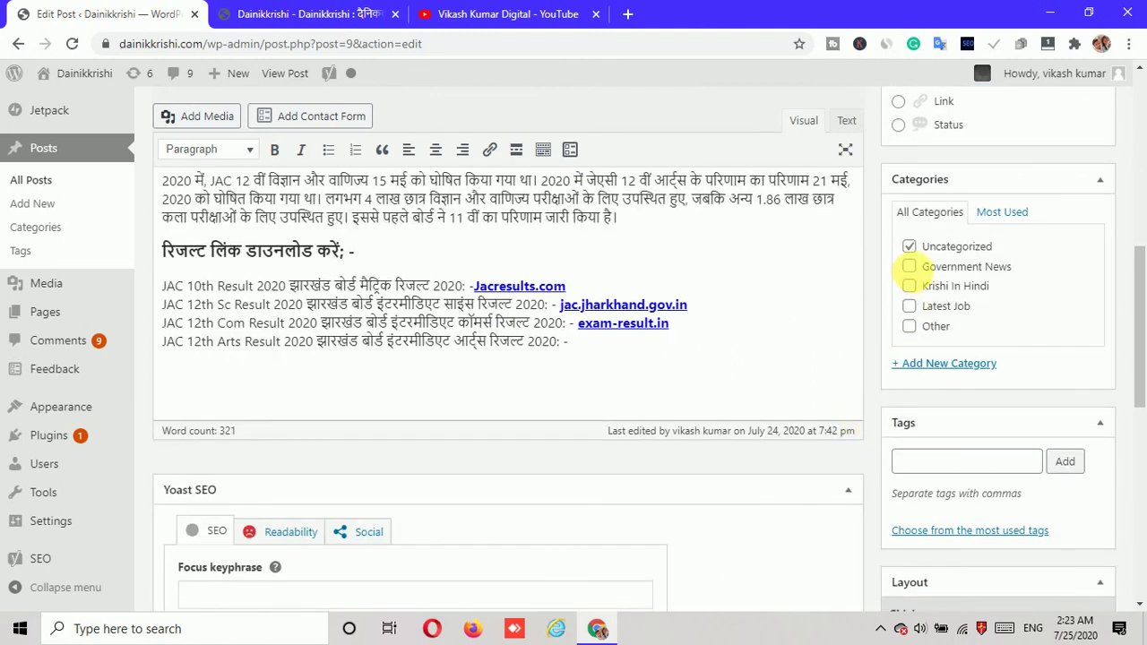
pyautogui.click(911, 267)
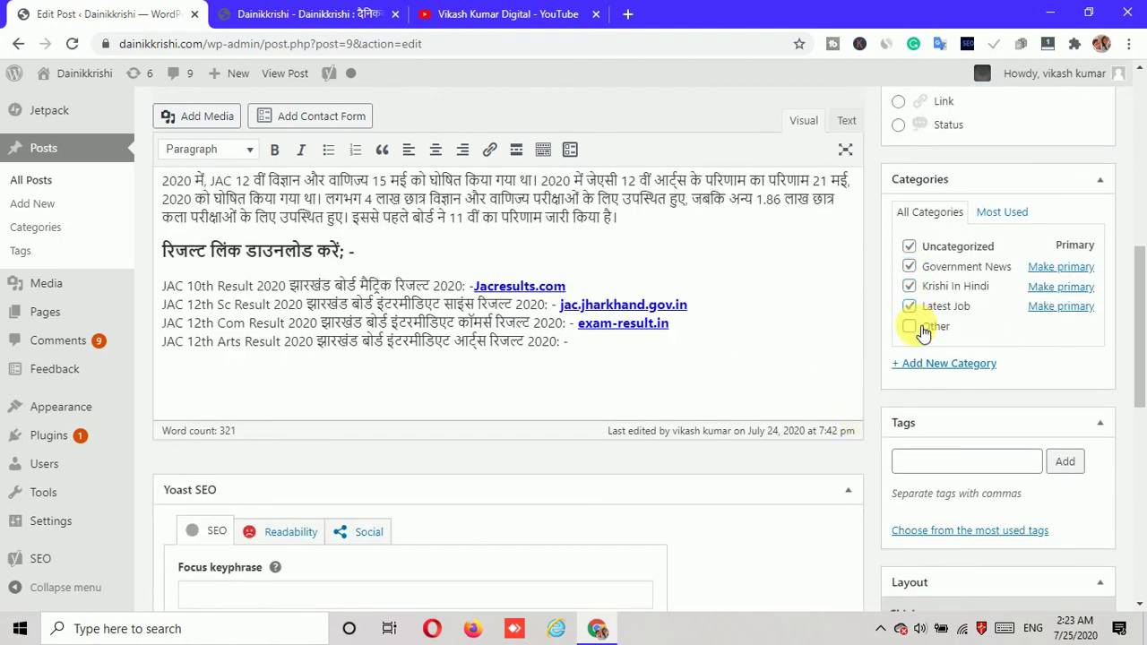
pyautogui.click(922, 328)
pyautogui.scroll(-2, 924, 329)
pyautogui.scroll(2, 923, 329)
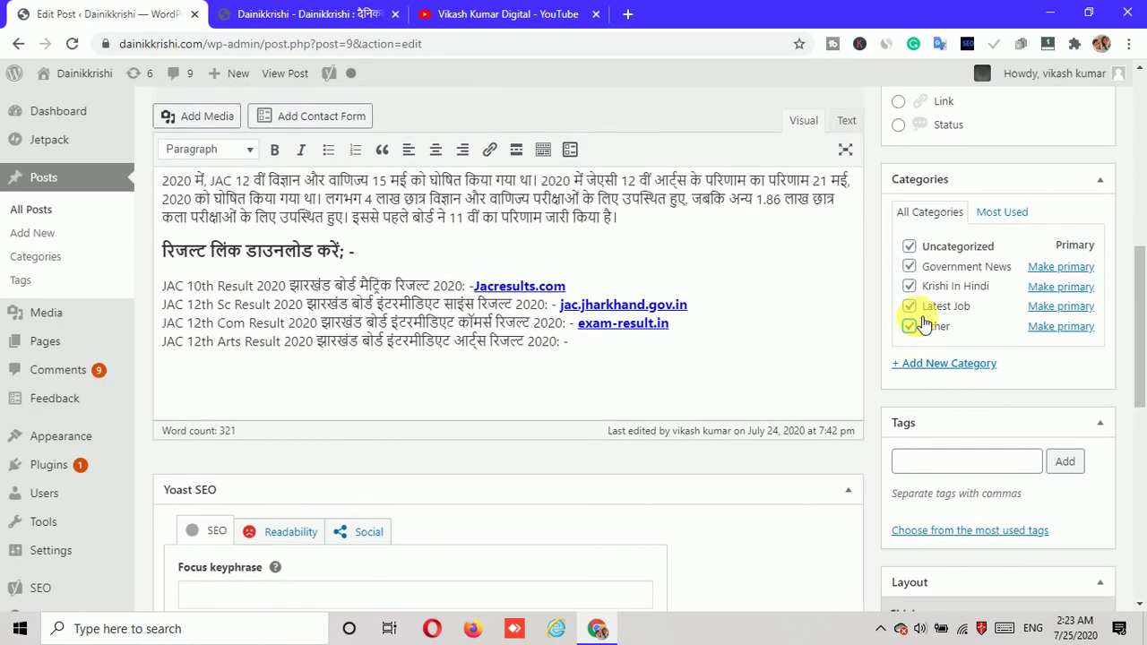
pyautogui.click(910, 248)
pyautogui.scroll(8, 851, 349)
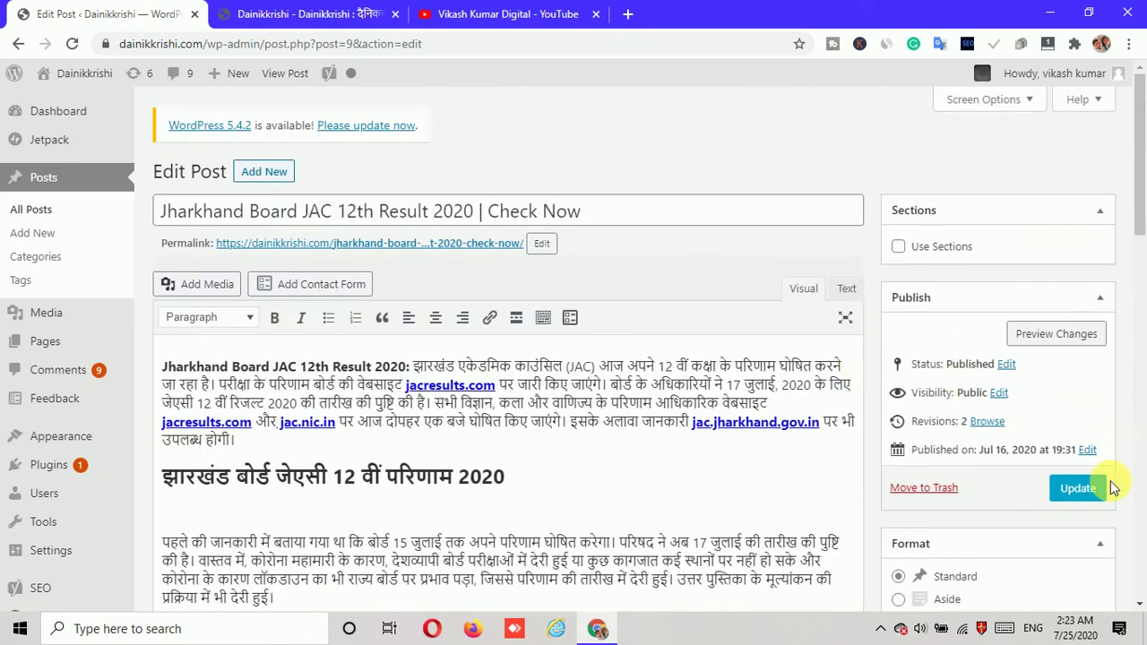
pyautogui.click(1111, 486)
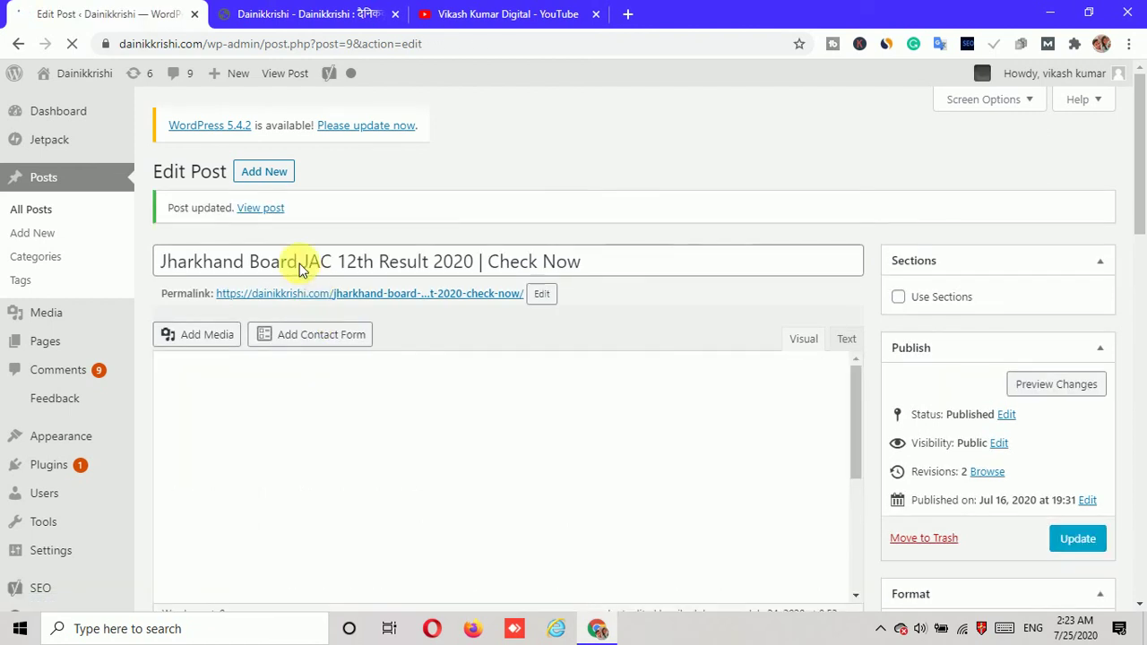
# - Reload the Dainikkrishi home page and check which categories its Categories sidebar lists
pyautogui.click(241, 14)
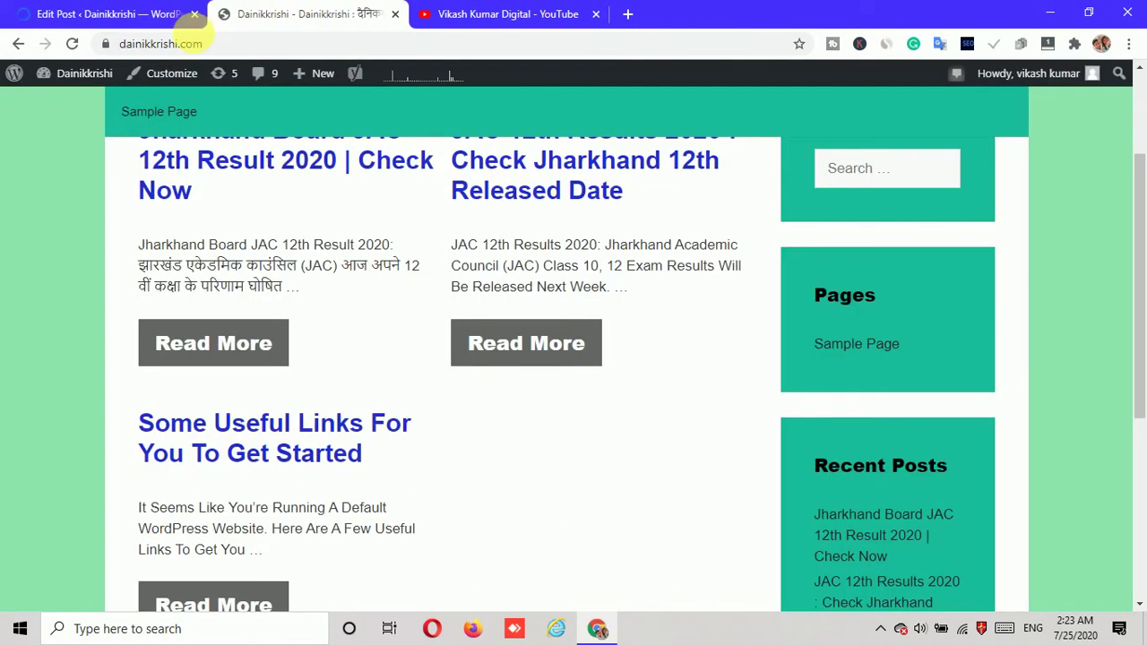
pyautogui.click(54, 14)
pyautogui.click(269, 13)
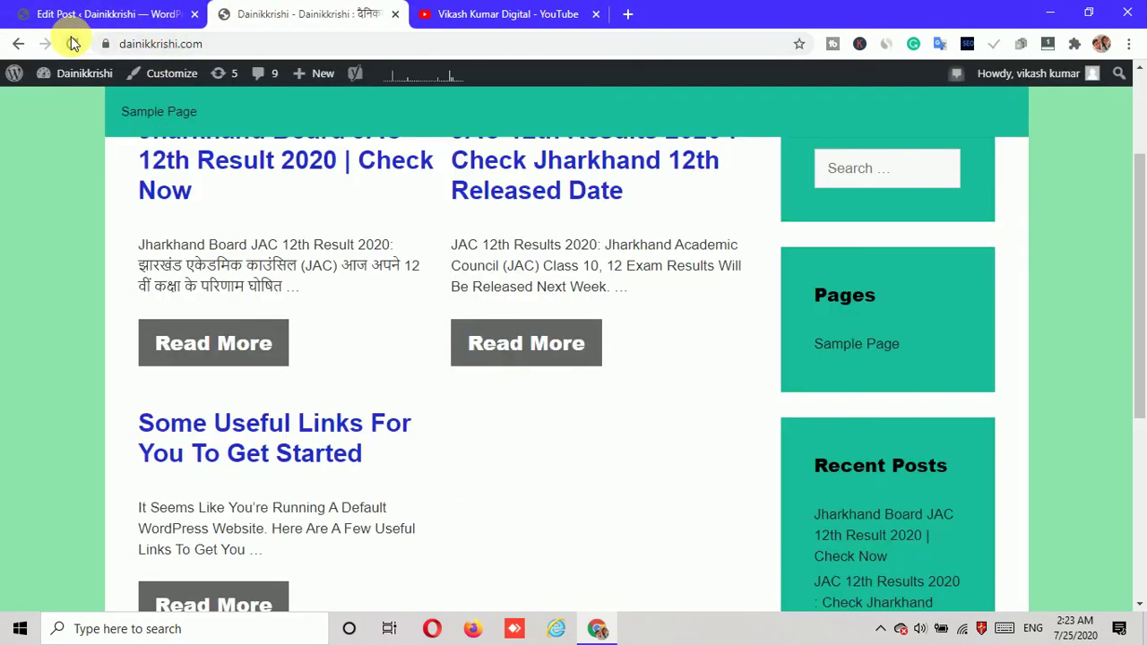
pyautogui.click(72, 43)
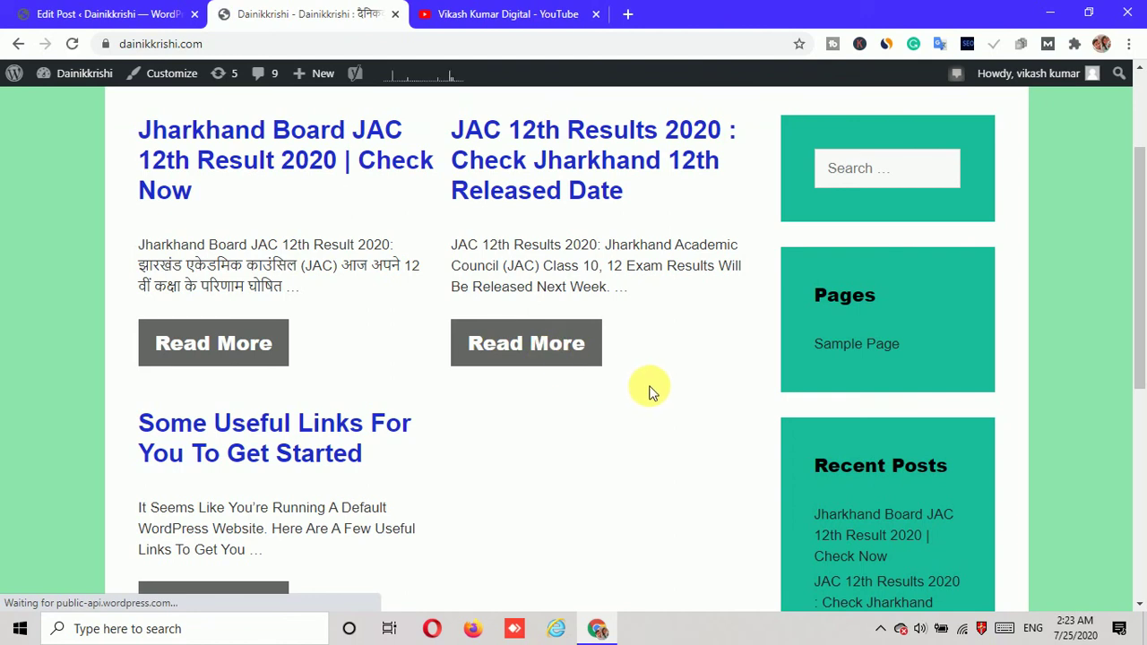
pyautogui.scroll(-10, 651, 390)
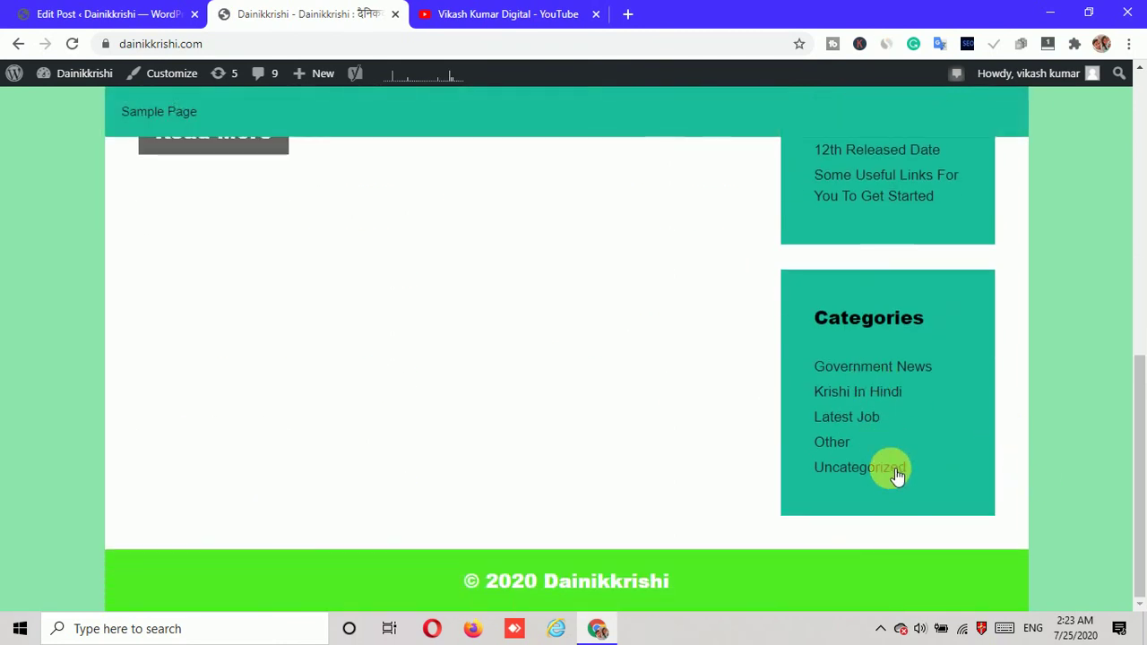
# - Create a new navigation menu named "Home" in the site's appearance settings
pyautogui.click(107, 14)
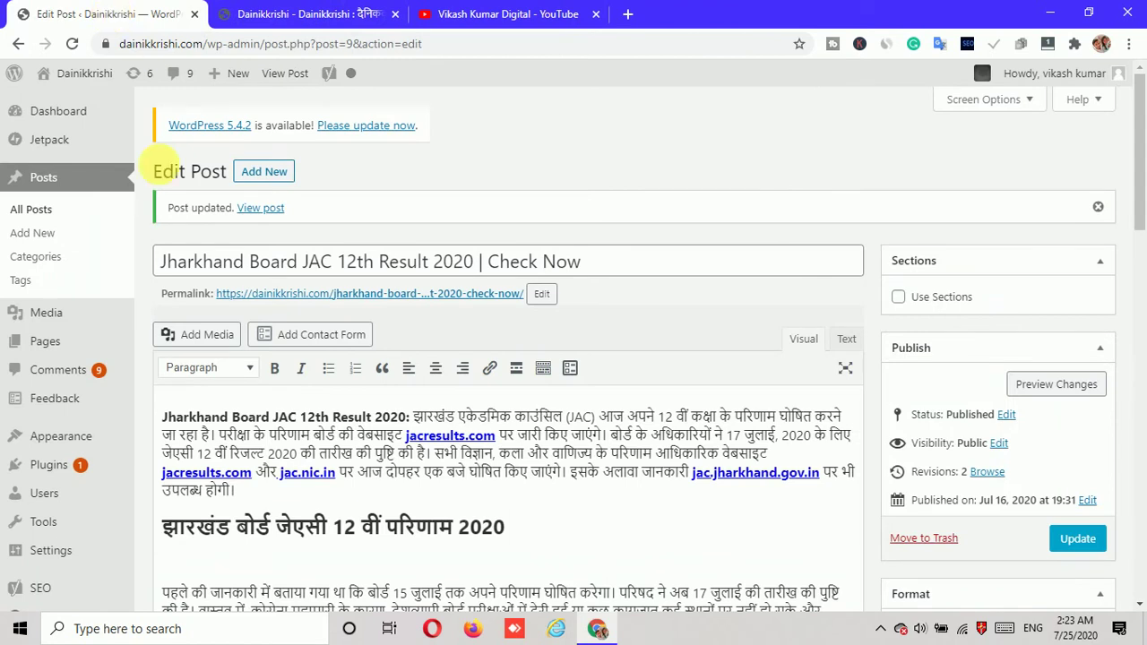
pyautogui.moveTo(102, 443)
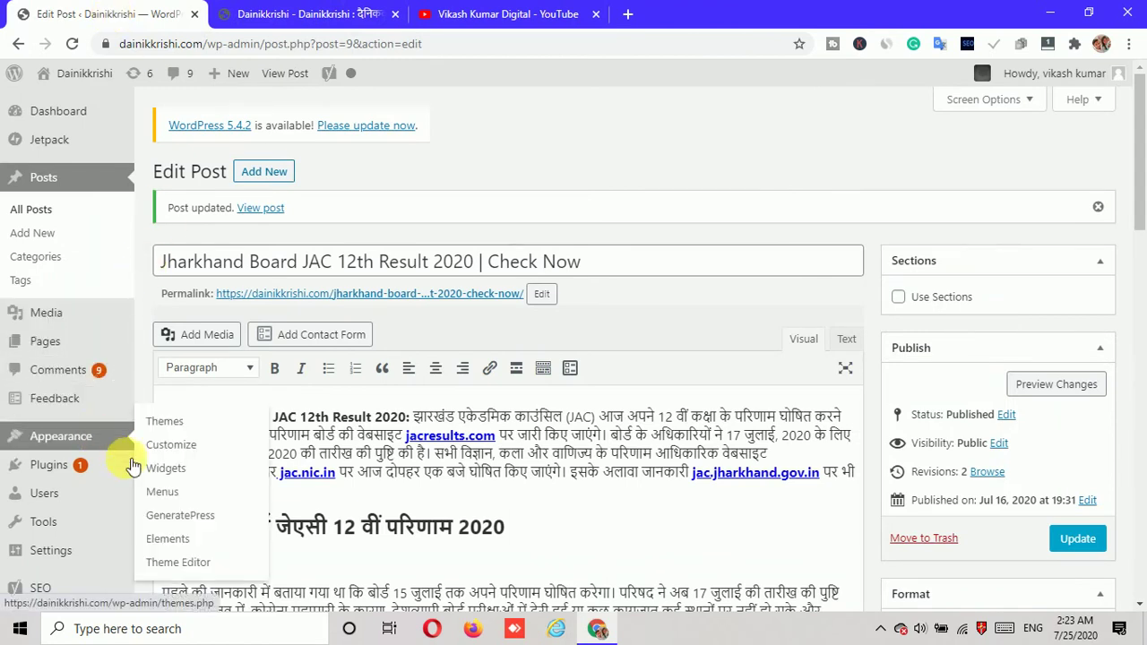
pyautogui.click(176, 492)
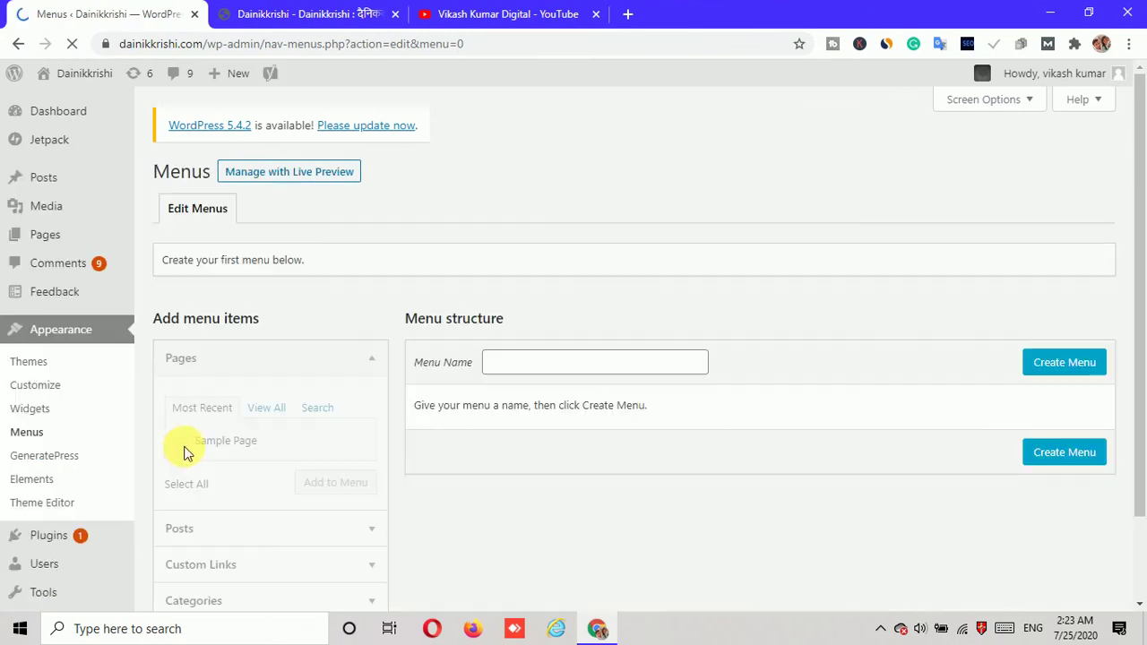
pyautogui.click(520, 362)
pyautogui.click(522, 362)
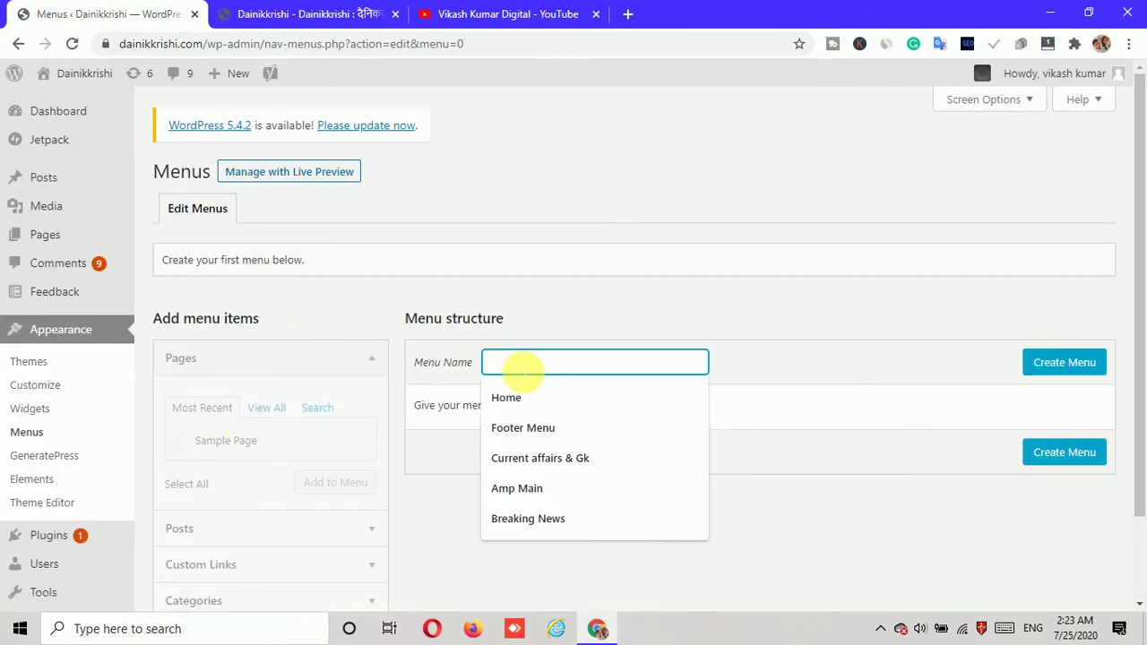
pyautogui.write('hom')
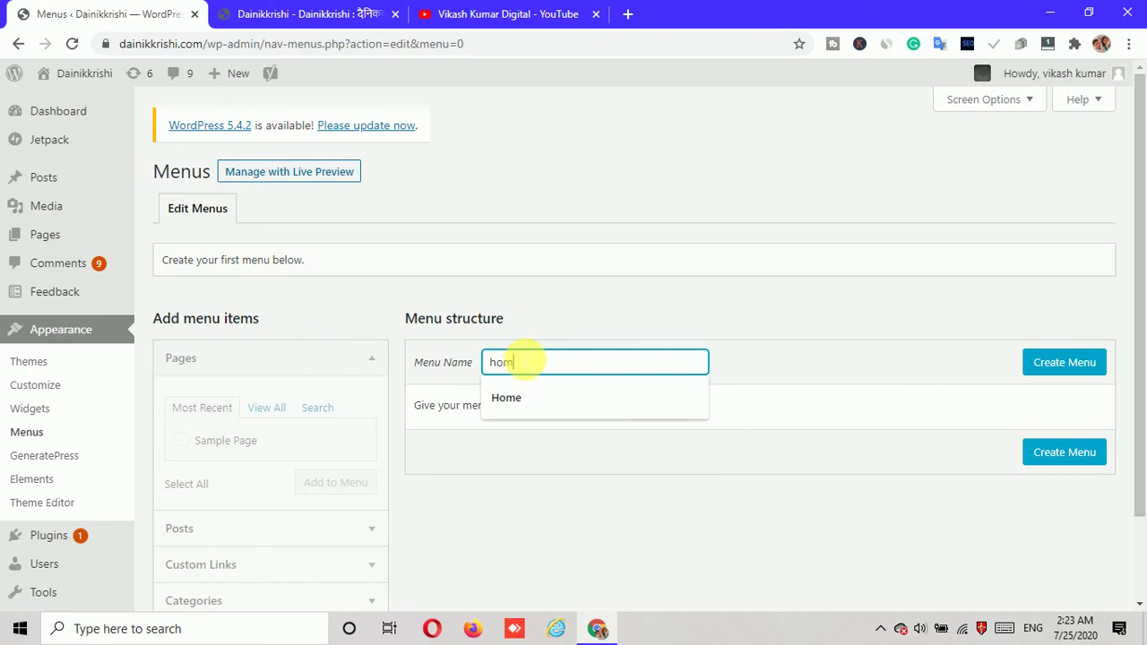
pyautogui.click(511, 396)
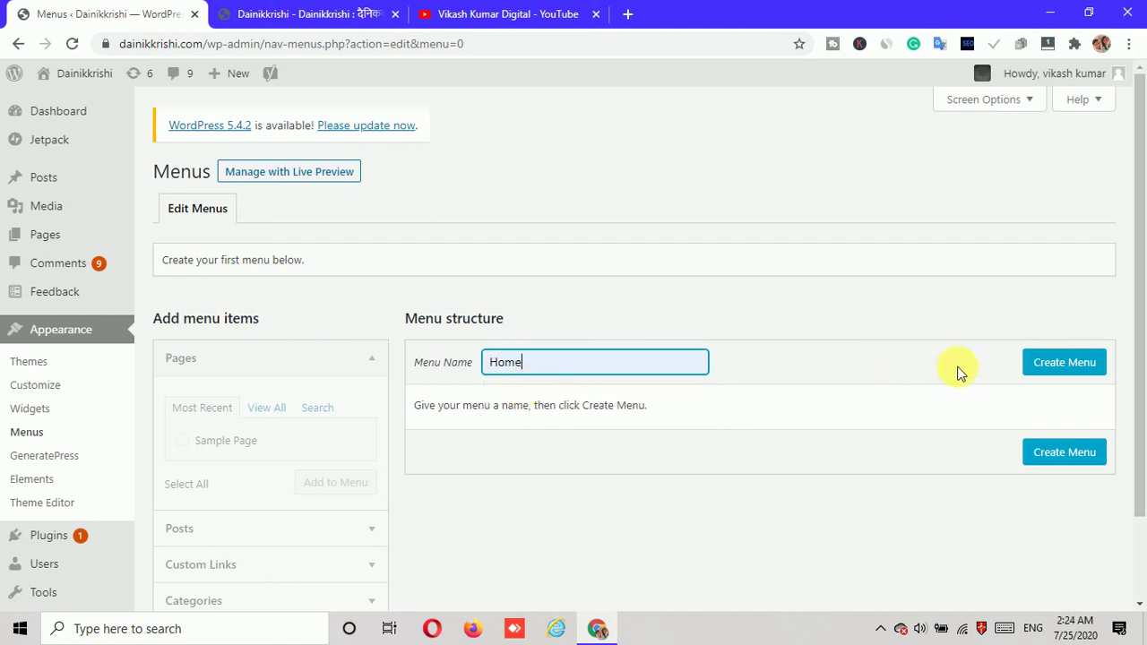
pyautogui.click(1064, 362)
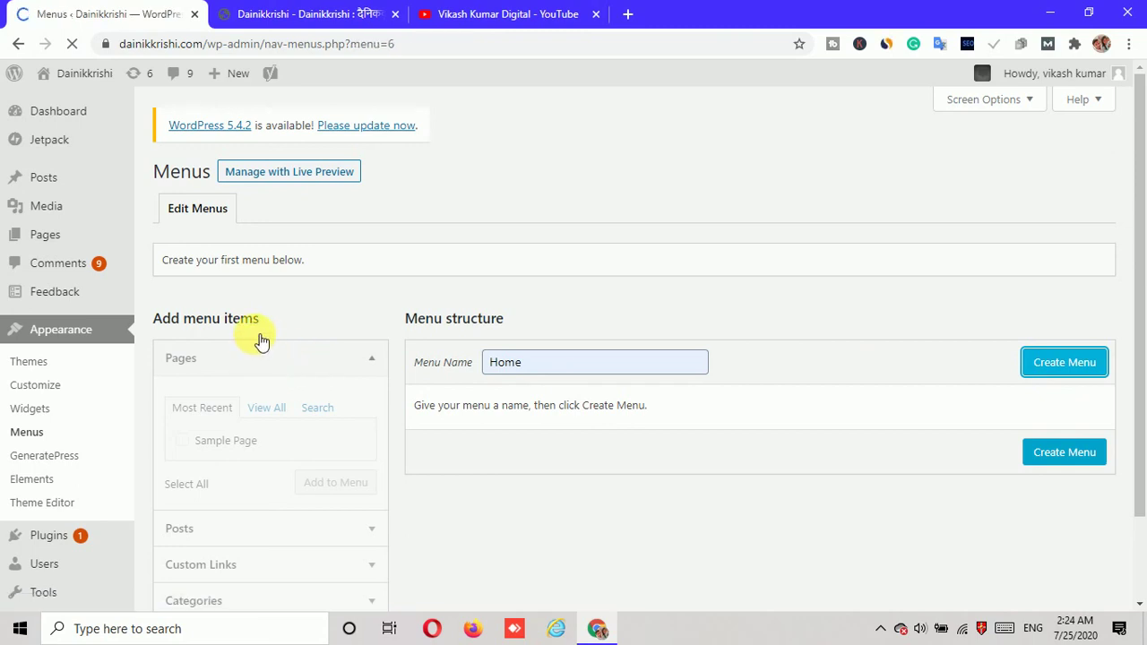
# - Copy the Government News category's link address from the home page and enter it as the URL of a custom menu link
pyautogui.scroll(-2, 340, 382)
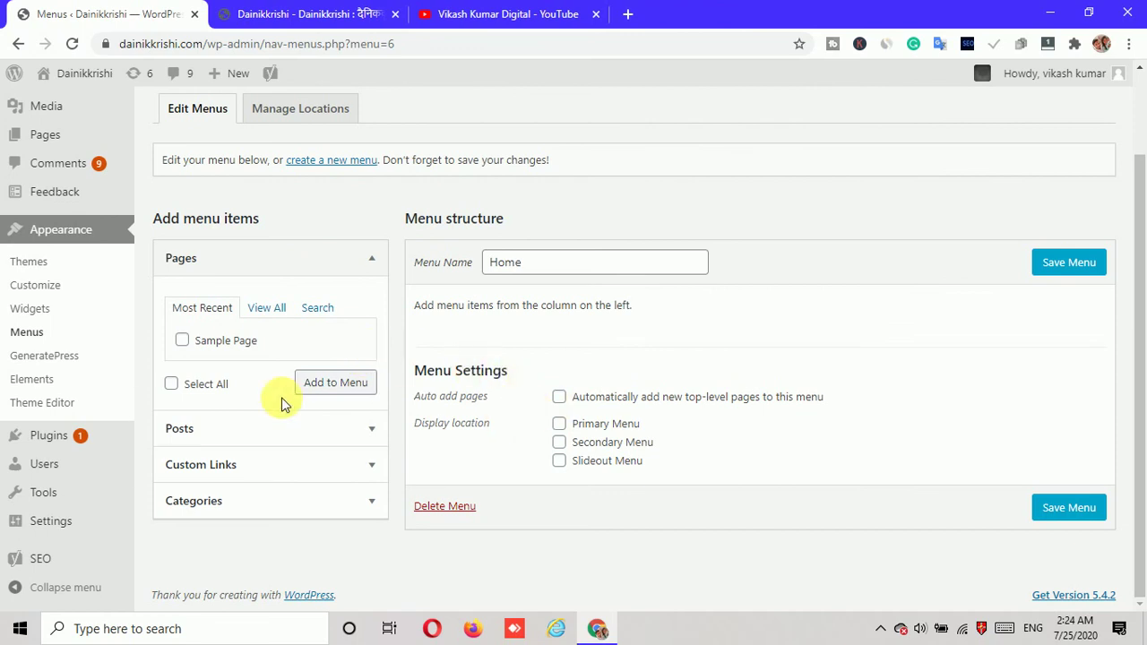
pyautogui.click(254, 475)
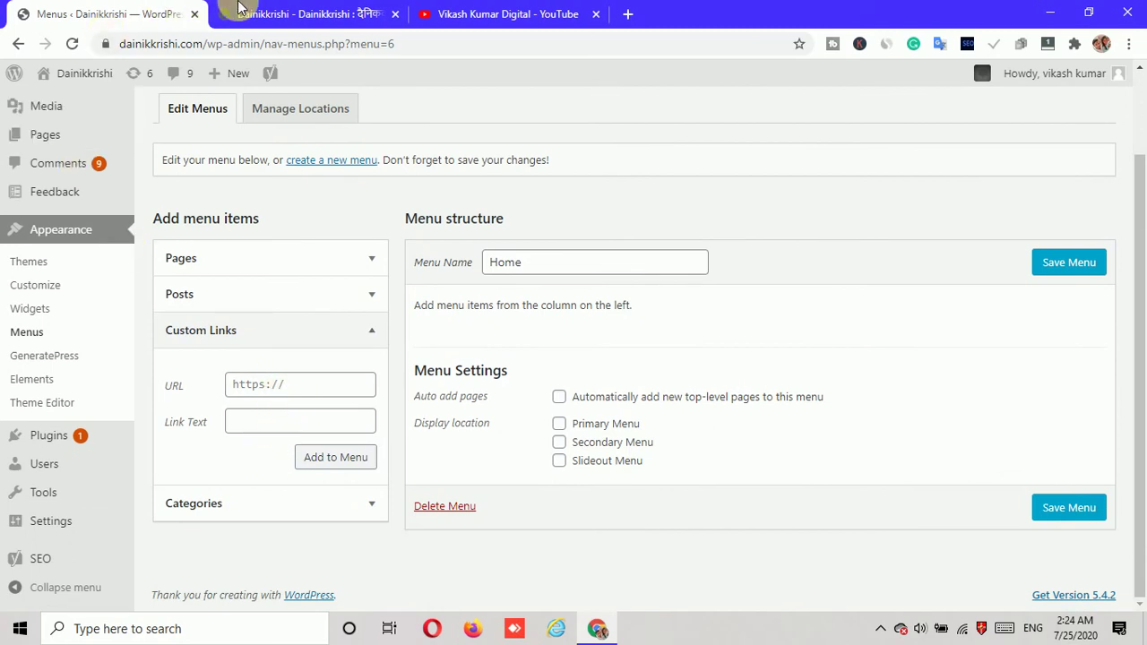
pyautogui.click(296, 14)
pyautogui.rightClick(856, 371)
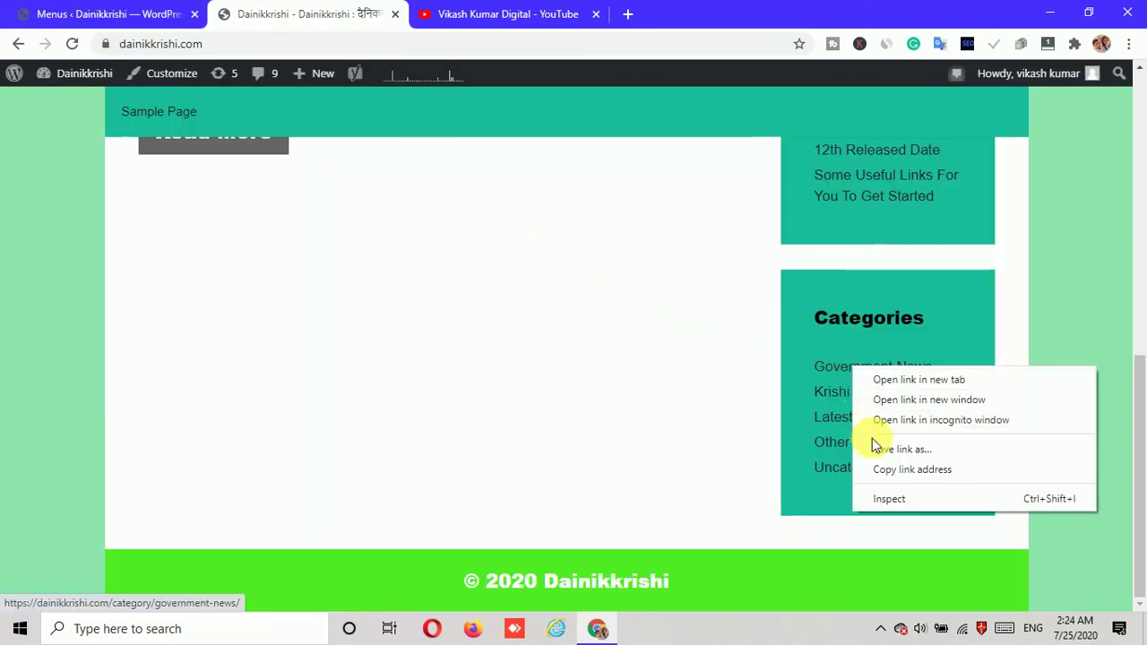
pyautogui.click(888, 468)
pyautogui.click(123, 18)
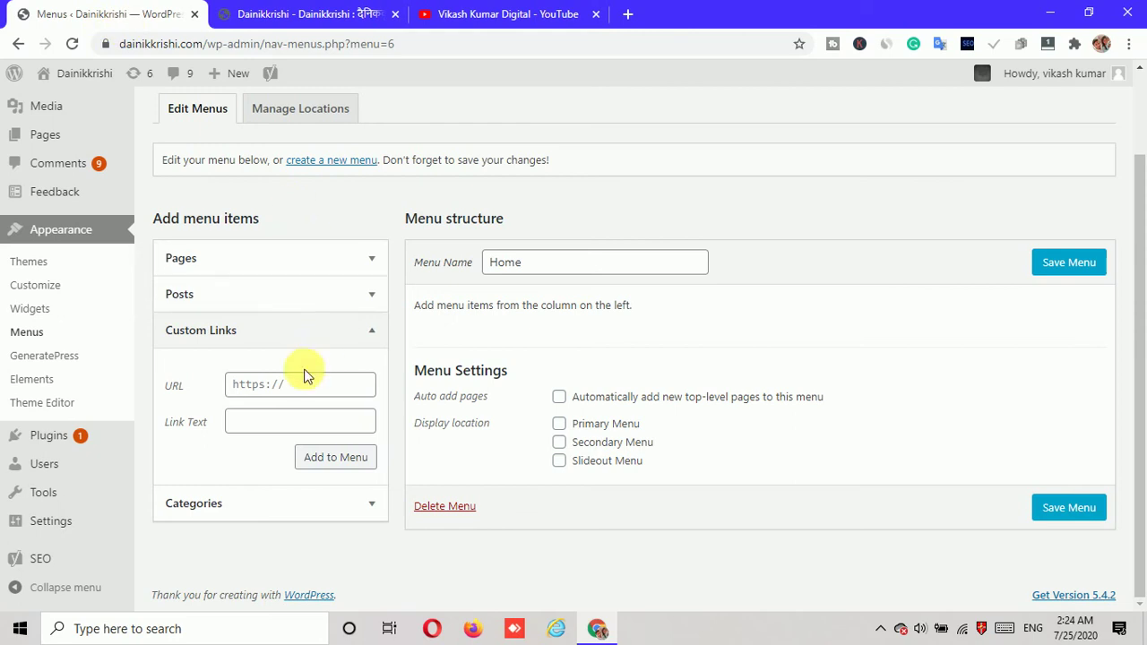
pyautogui.hotkey('ctrl', 'v')
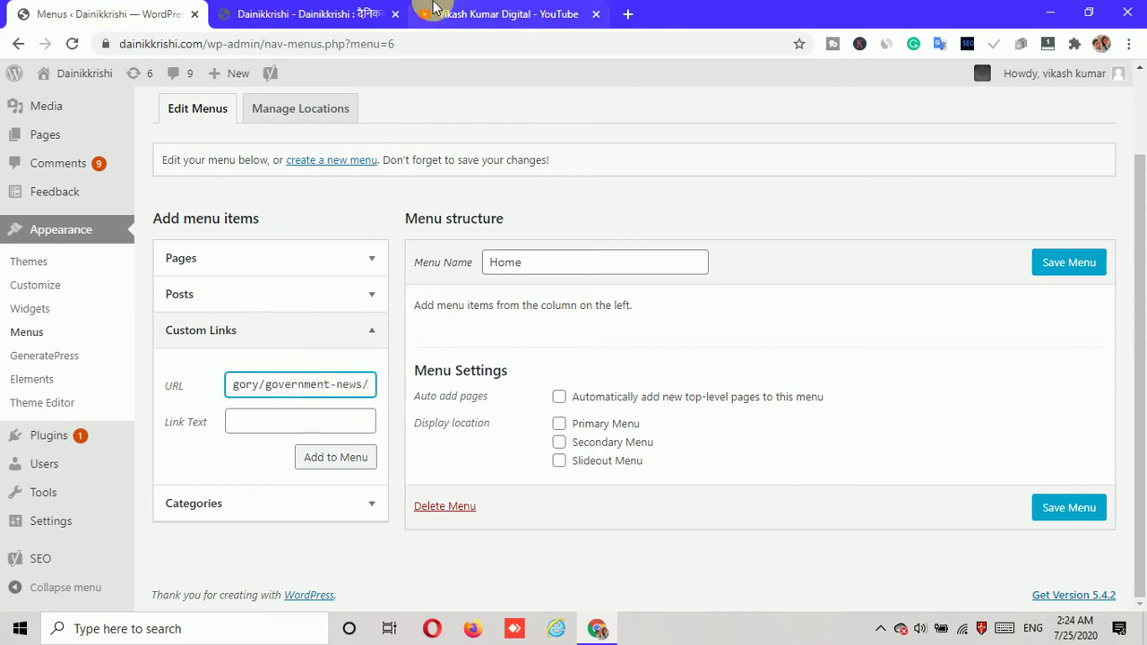
# - Copy the category name from the home page, set the custom link's text to "Government News", and add it to the Home menu
pyautogui.click(367, 14)
pyautogui.moveTo(946, 365); pyautogui.dragTo(812, 363)
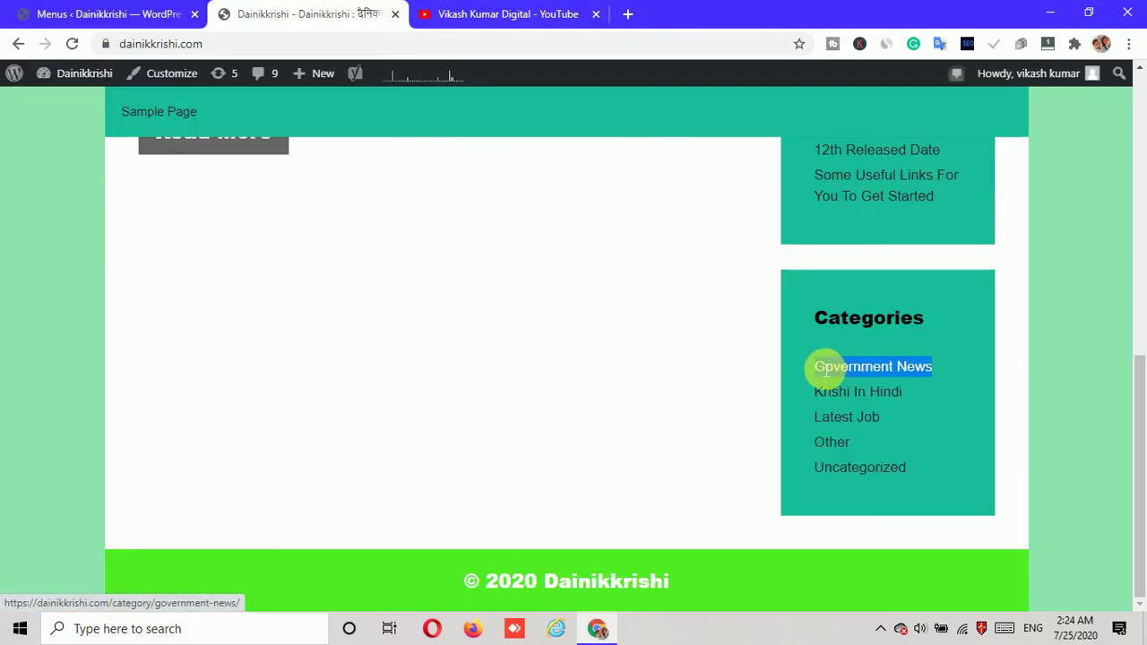
pyautogui.click(123, 8)
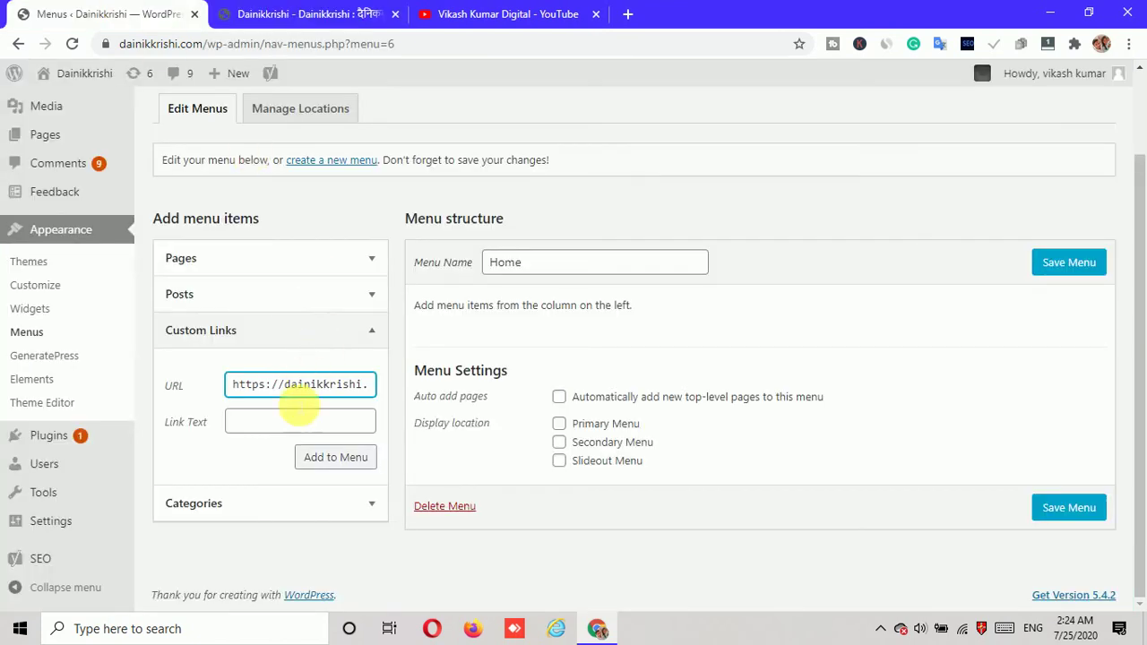
pyautogui.click(282, 424)
pyautogui.hotkey('ctrl', 'v')
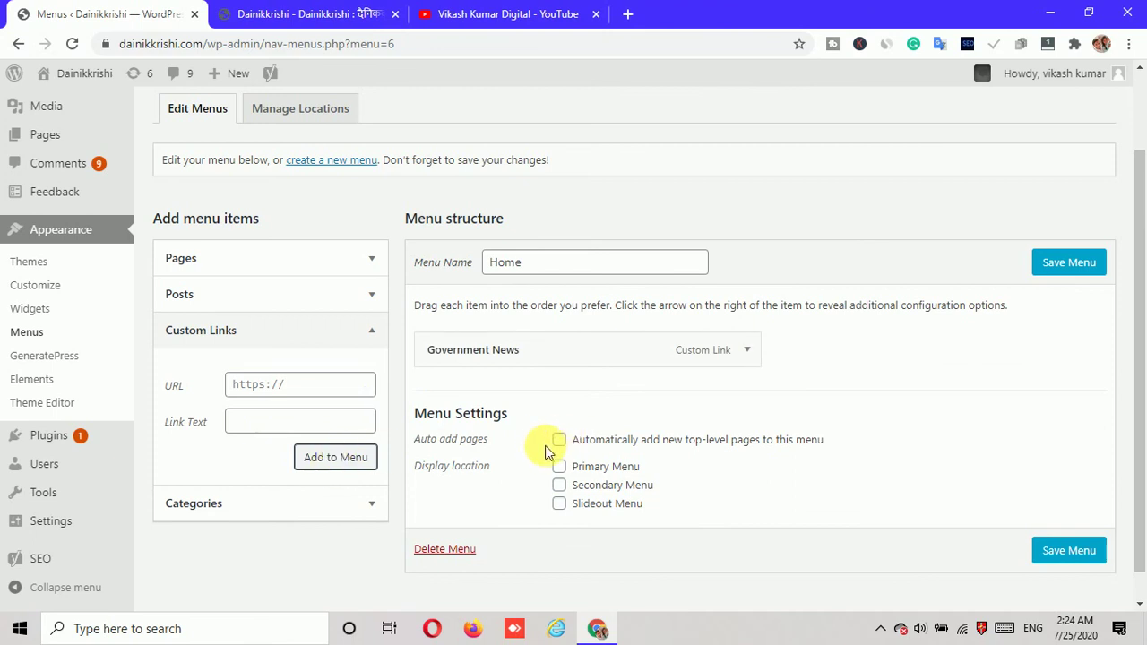
# - Set the Home menu's display location to Primary Menu, save the menu, and reload the site's home page to check the navigation bar
pyautogui.click(559, 467)
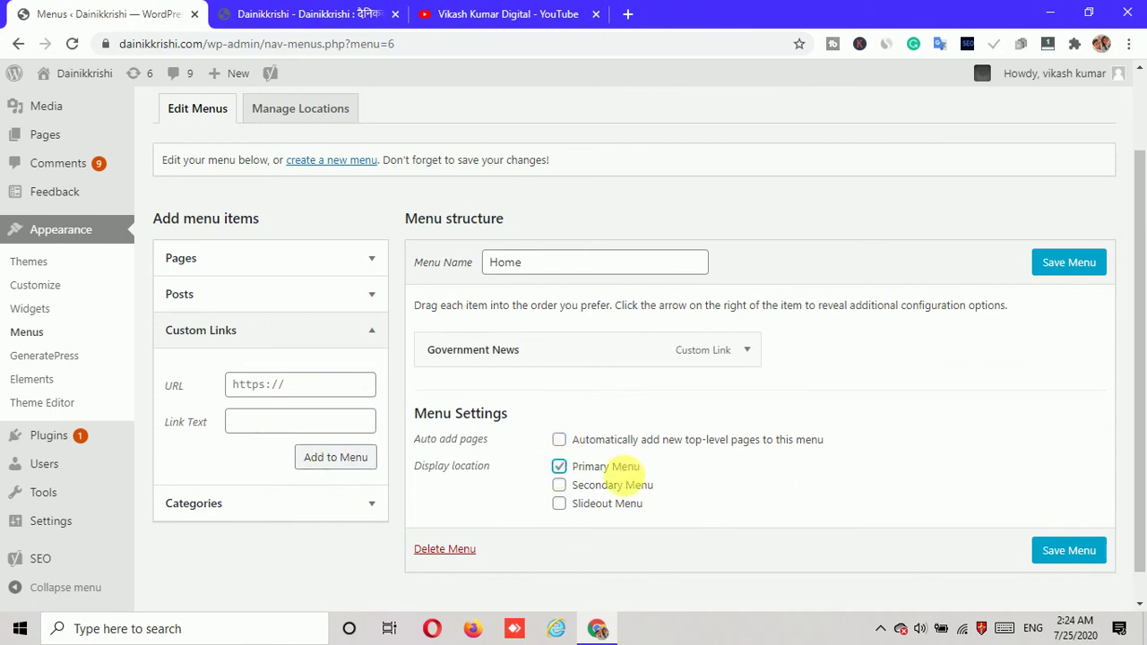
pyautogui.click(1064, 269)
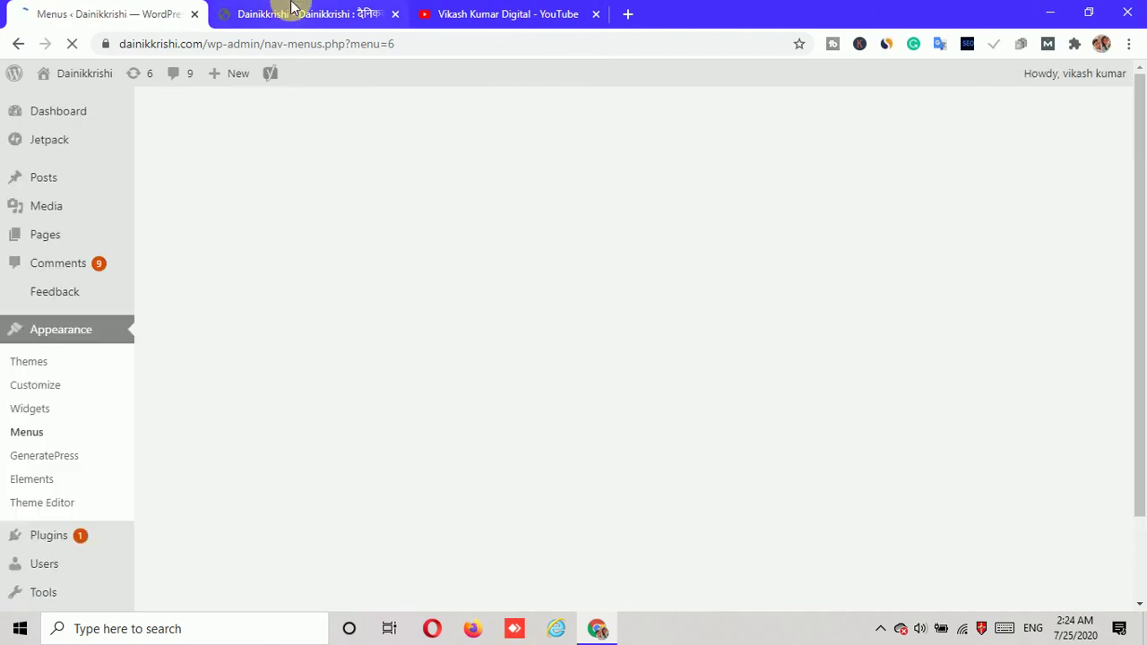
pyautogui.click(295, 11)
pyautogui.scroll(15, 242, 212)
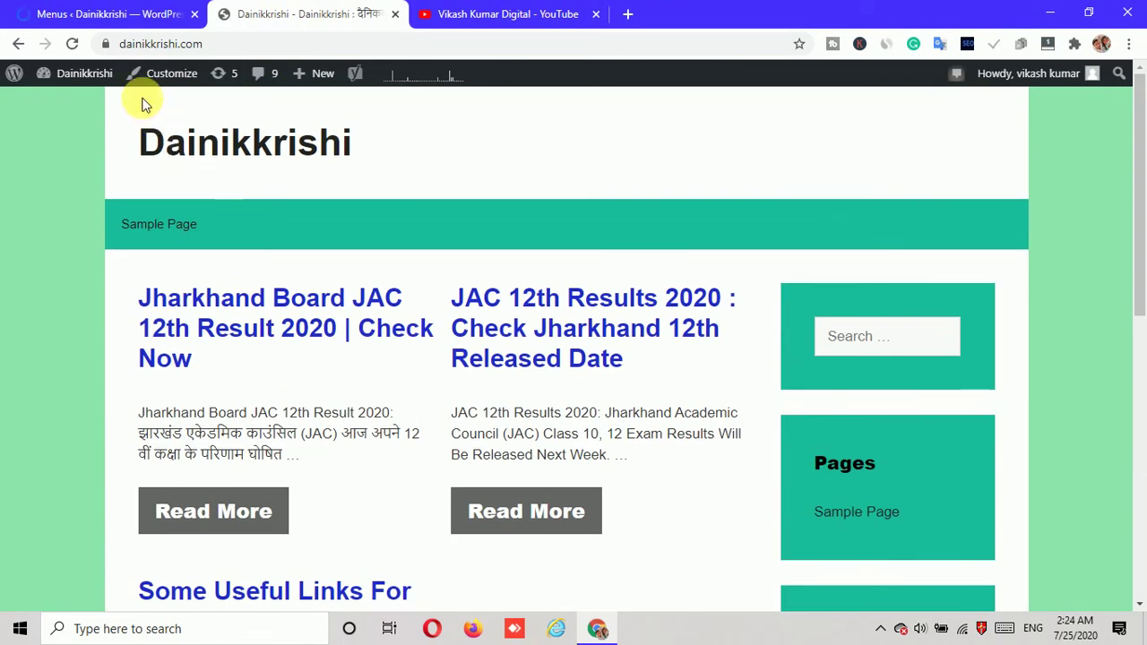
pyautogui.click(72, 43)
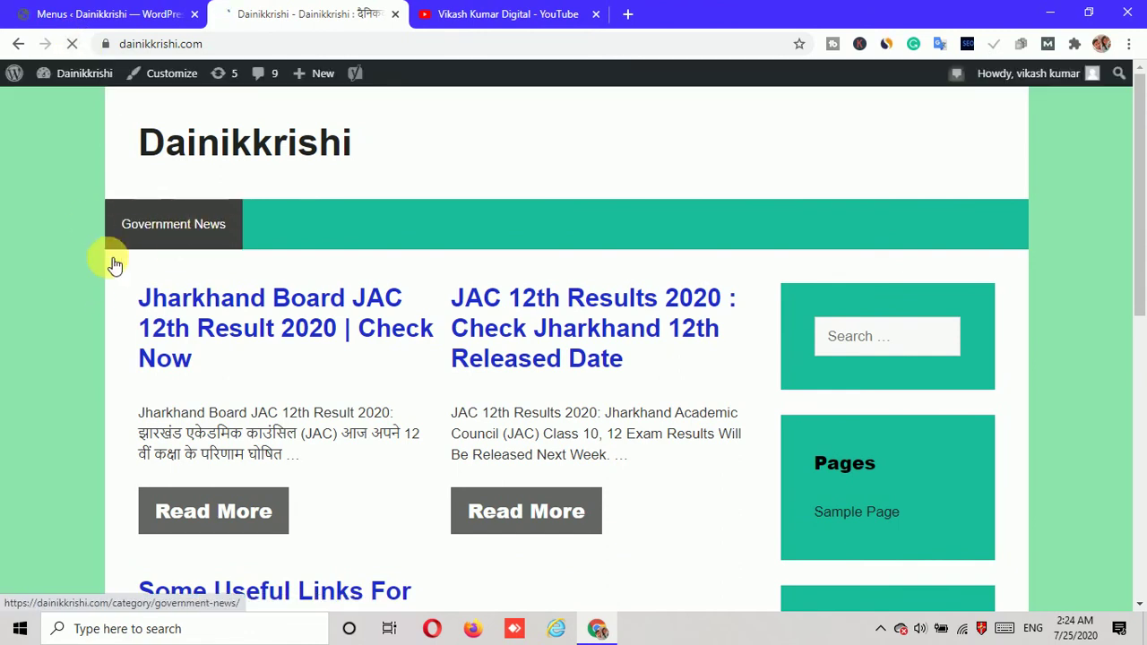
pyautogui.click(36, 10)
pyautogui.scroll(-3, 345, 305)
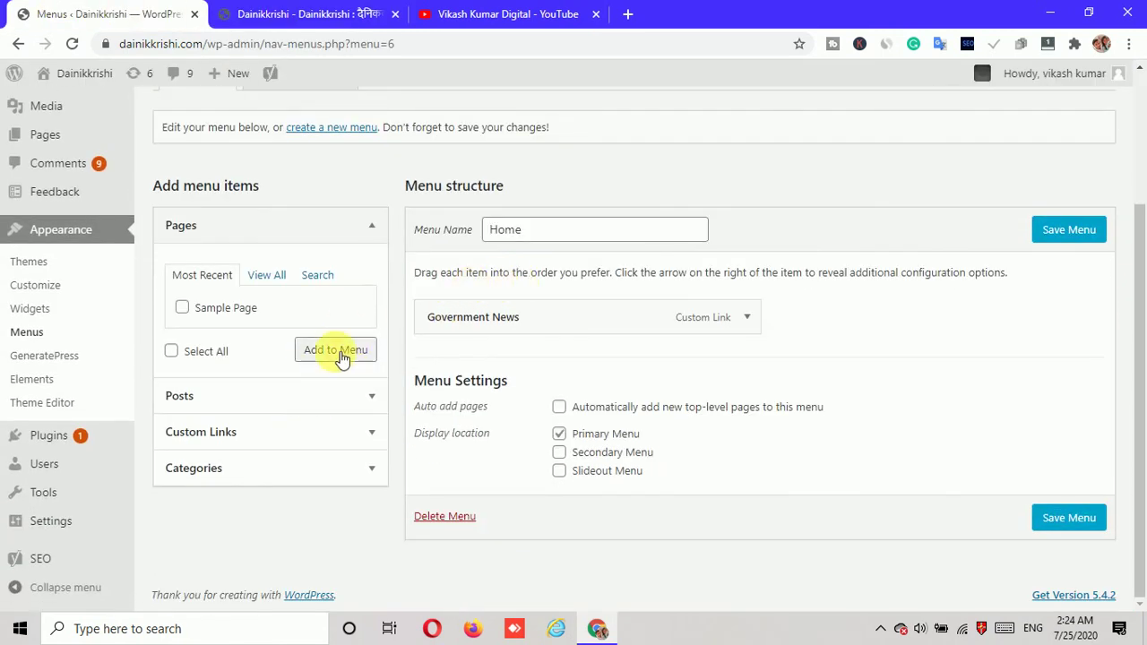
pyautogui.click(322, 425)
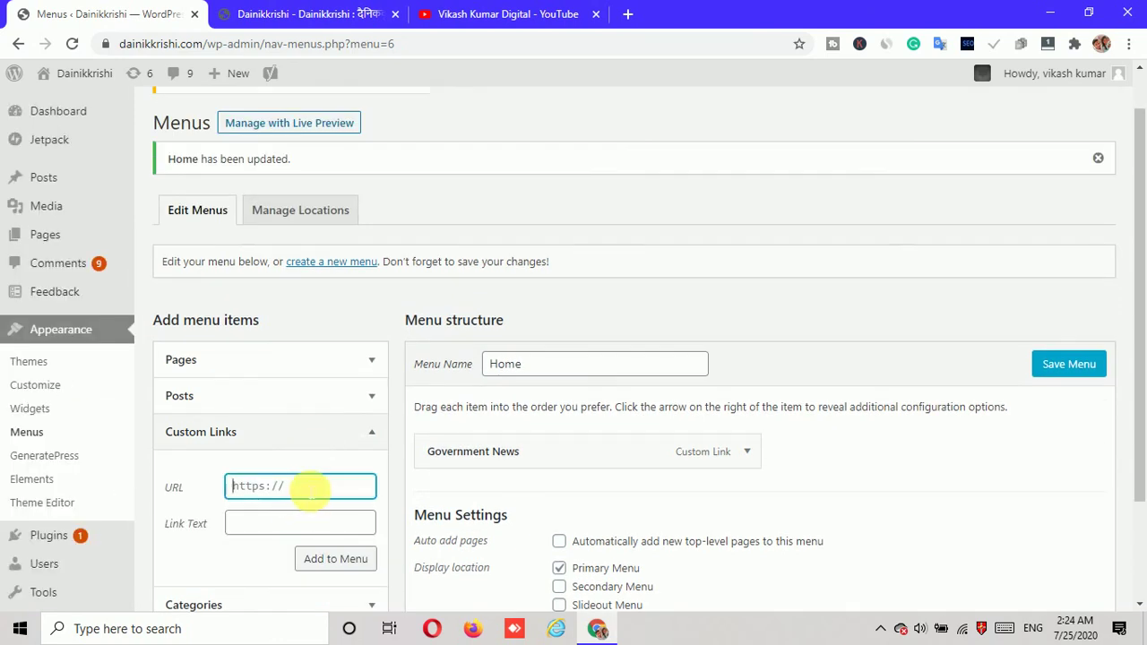
pyautogui.click(296, 13)
pyautogui.click(264, 44)
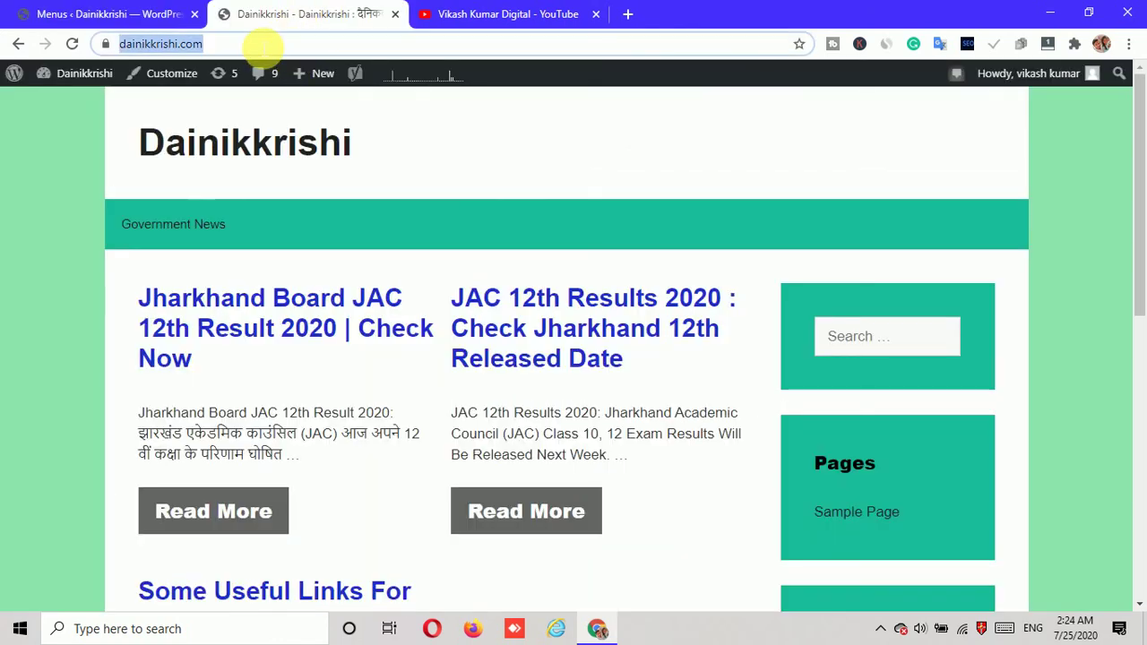
pyautogui.click(94, 13)
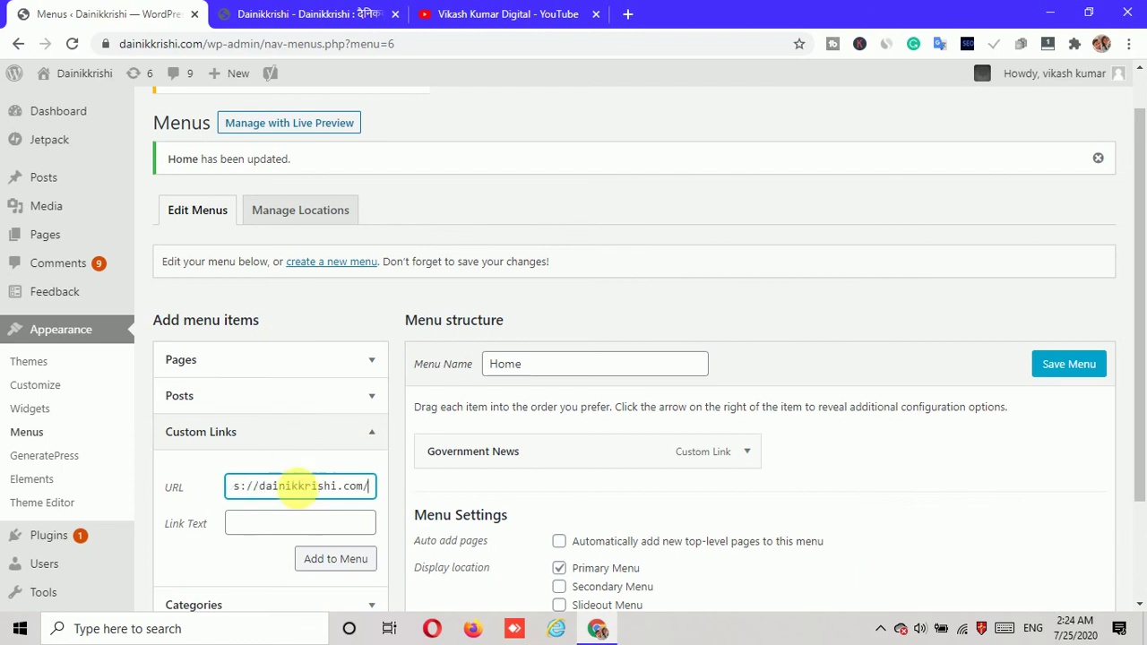
# - Set the custom link's text to "Home", add it to the menu, and move it above Government News
pyautogui.click(314, 522)
pyautogui.write('Hom')
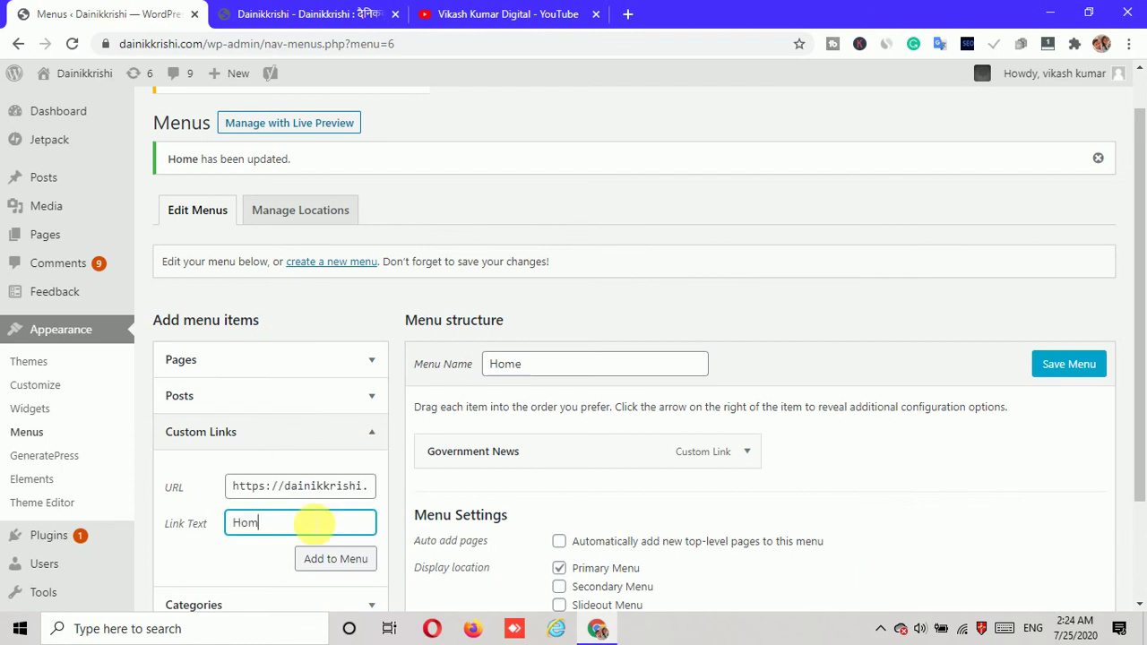
pyautogui.write('e')
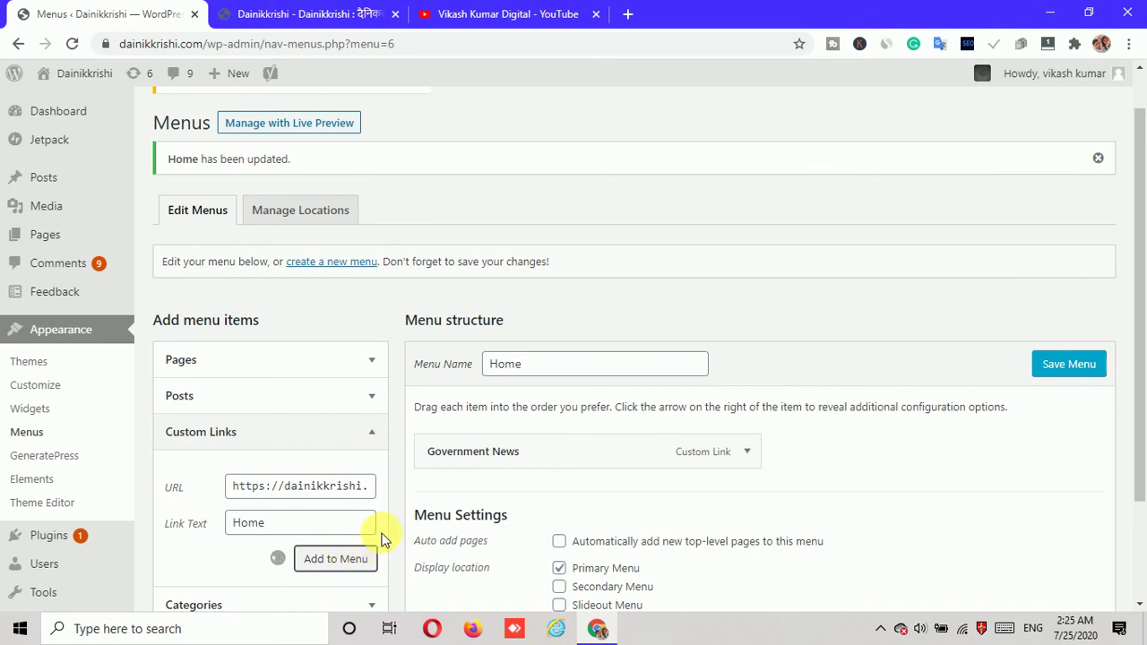
pyautogui.moveTo(553, 499); pyautogui.dragTo(499, 469)
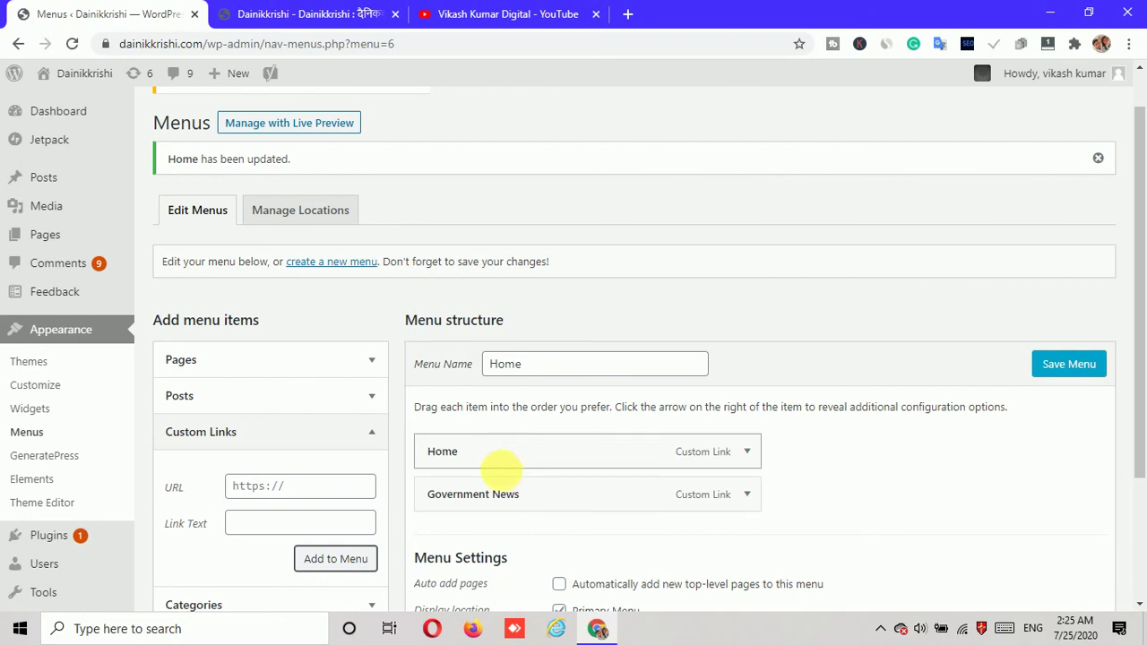
# - Copy the Krishi In Hindi category name from the home page and enter it as the text of a new custom link
pyautogui.scroll(-3, 493, 483)
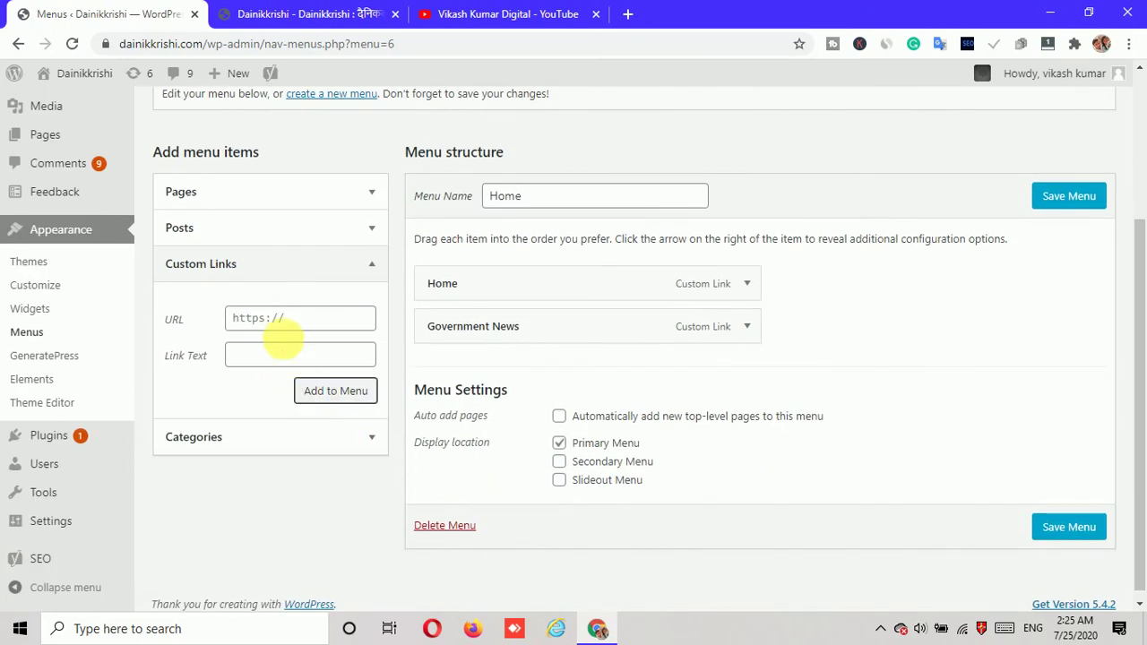
pyautogui.click(215, 11)
pyautogui.scroll(-10, 678, 294)
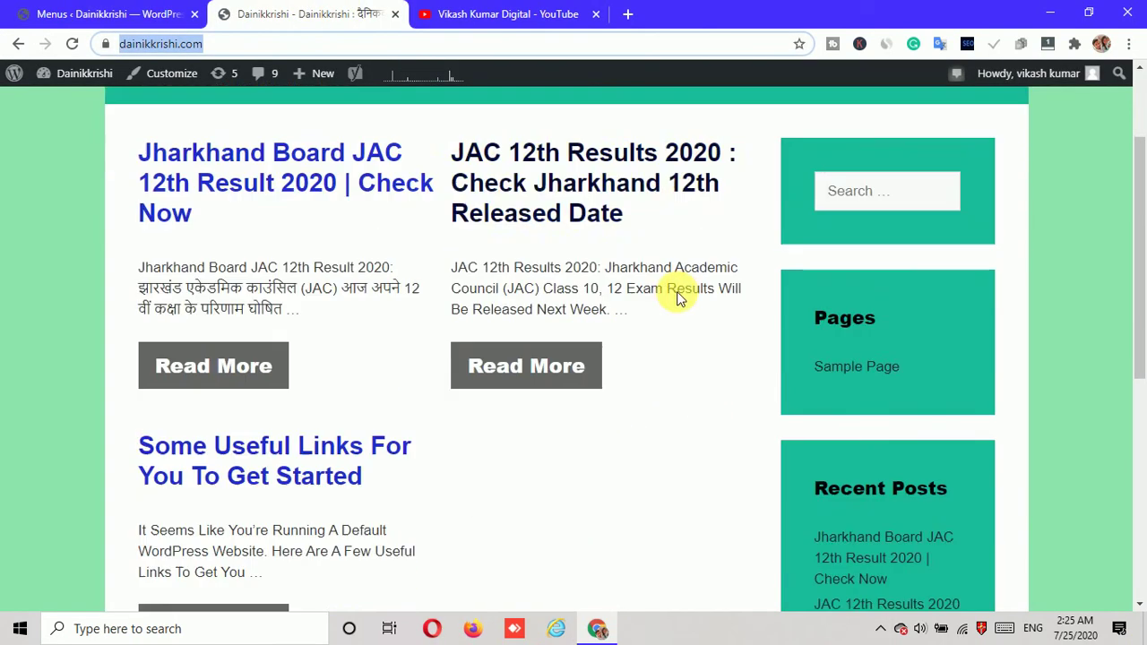
pyautogui.moveTo(916, 392); pyautogui.dragTo(276, 355)
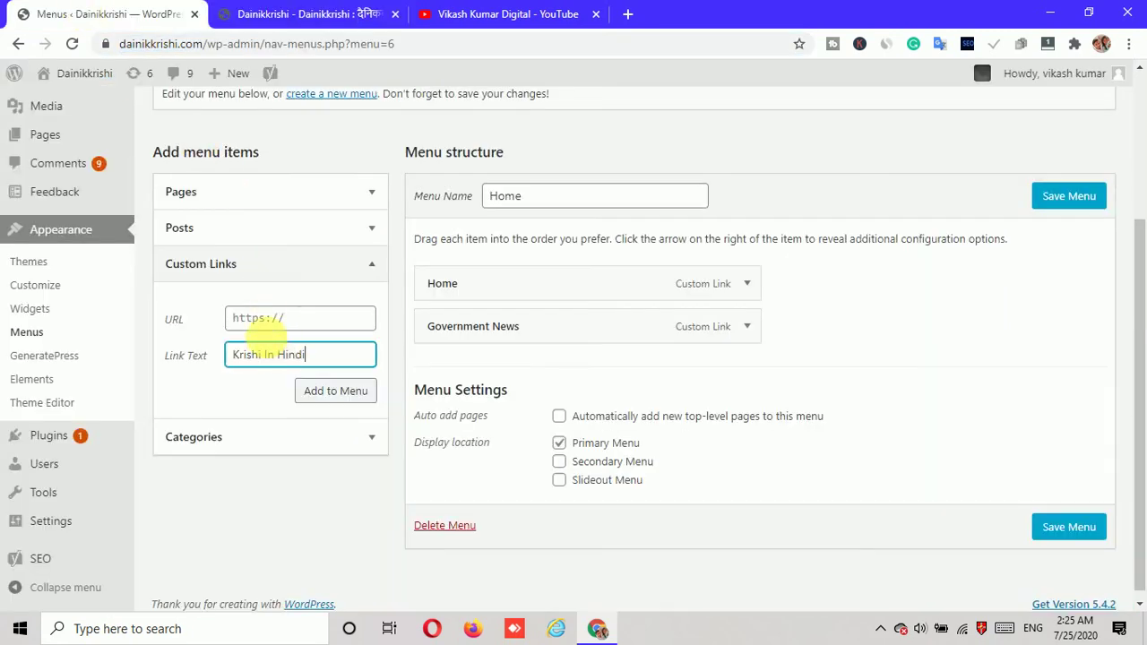
# - Copy the Krishi In Hindi category's link address from the home page, enter it as the custom link's URL, and add the link to the menu
pyautogui.click(269, 13)
pyautogui.rightClick(839, 405)
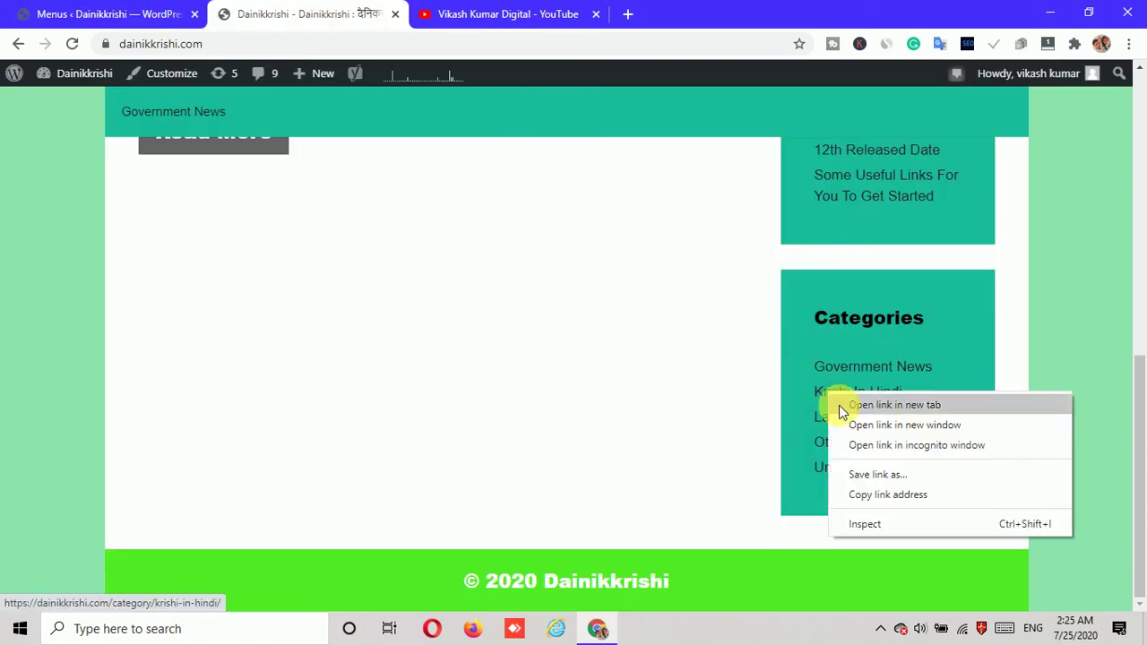
pyautogui.click(888, 494)
pyautogui.click(99, 14)
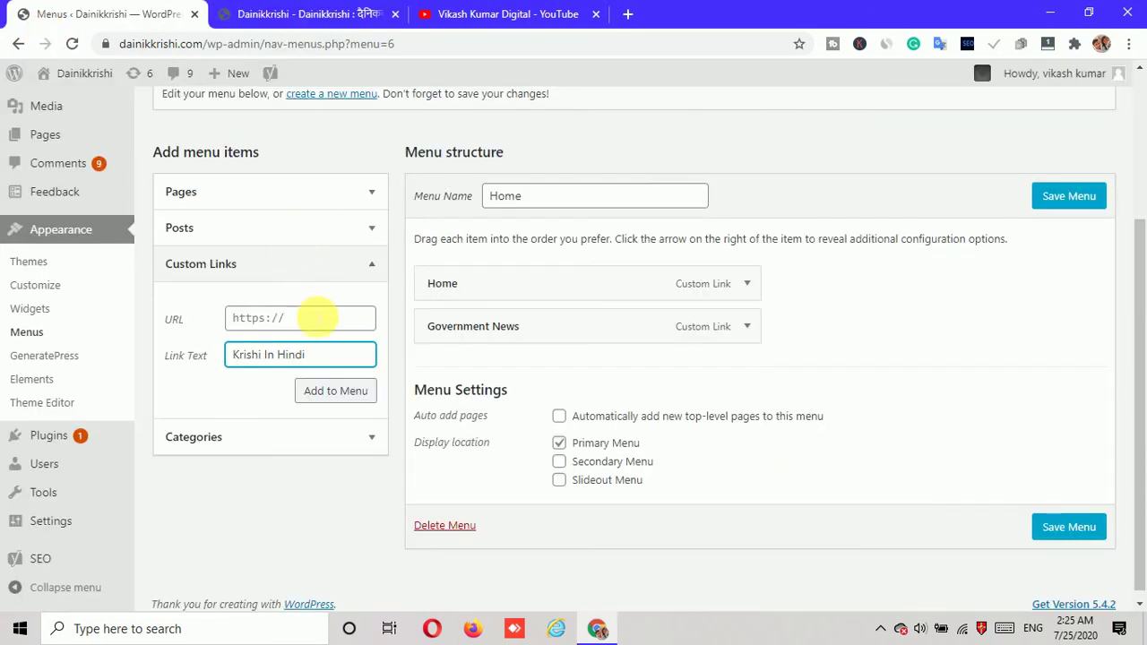
pyautogui.click(318, 317)
pyautogui.hotkey('ctrl', 'v')
pyautogui.click(346, 405)
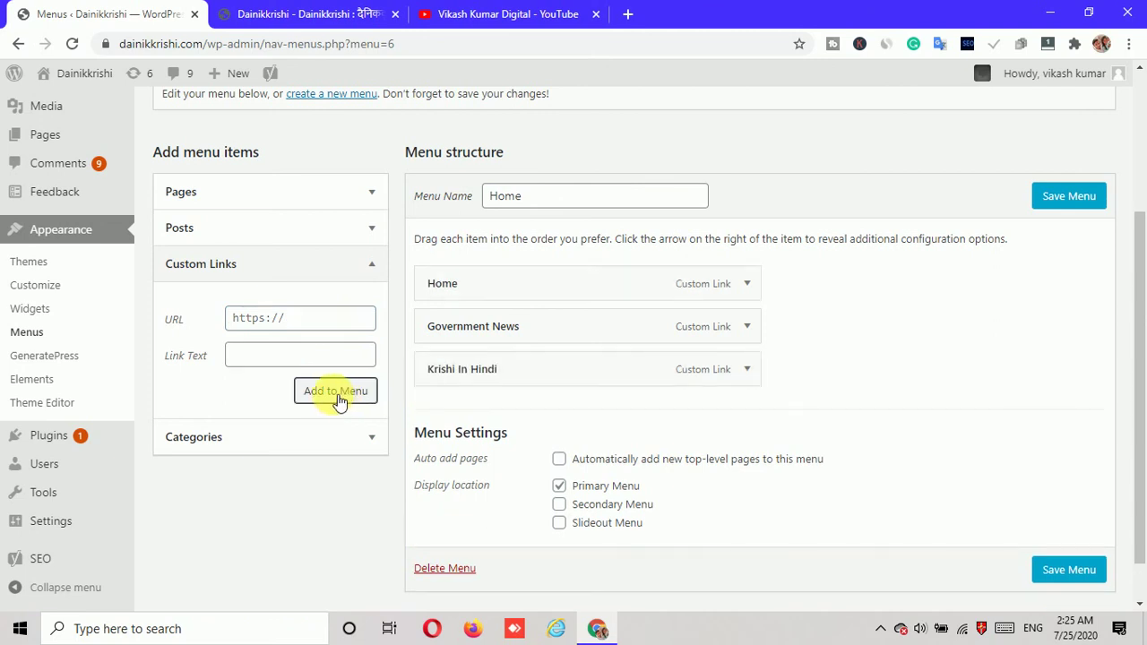
# - Copy the Latest Job category name from the home page and enter it as the text of a new custom link
pyautogui.click(269, 13)
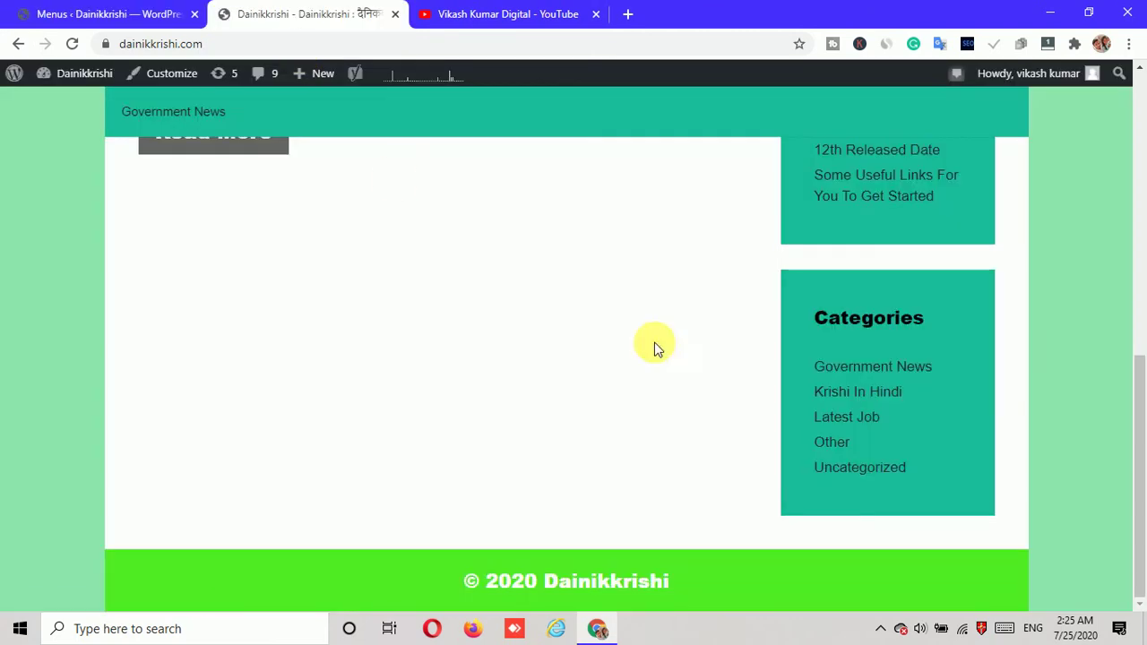
pyautogui.moveTo(886, 418); pyautogui.dragTo(808, 417)
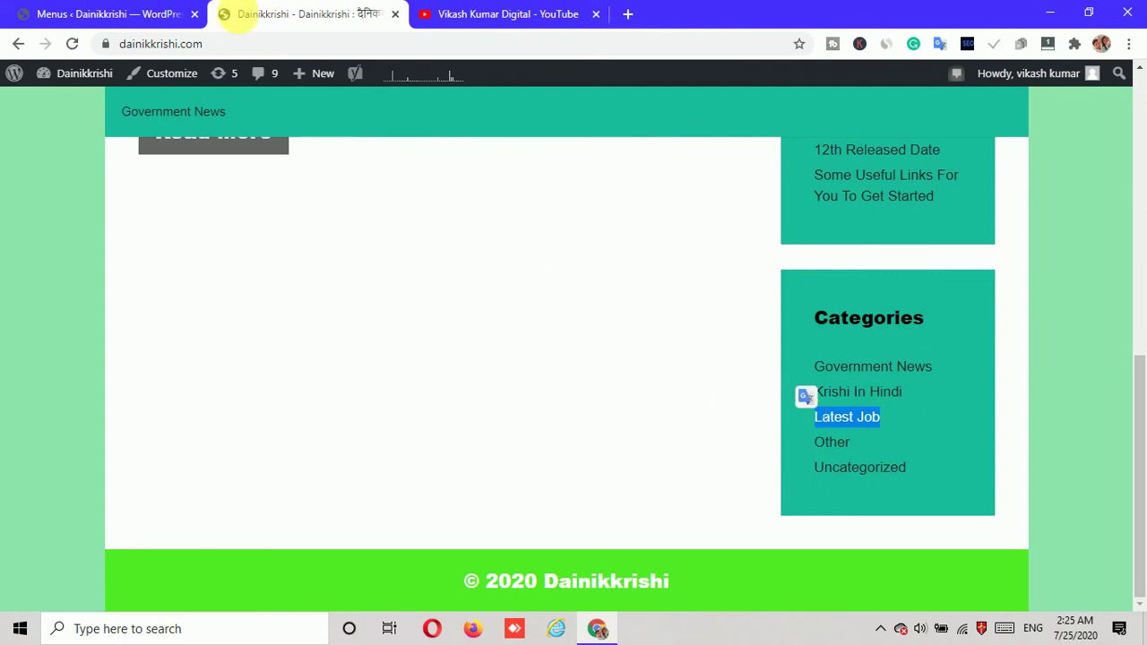
pyautogui.click(179, 14)
pyautogui.click(339, 356)
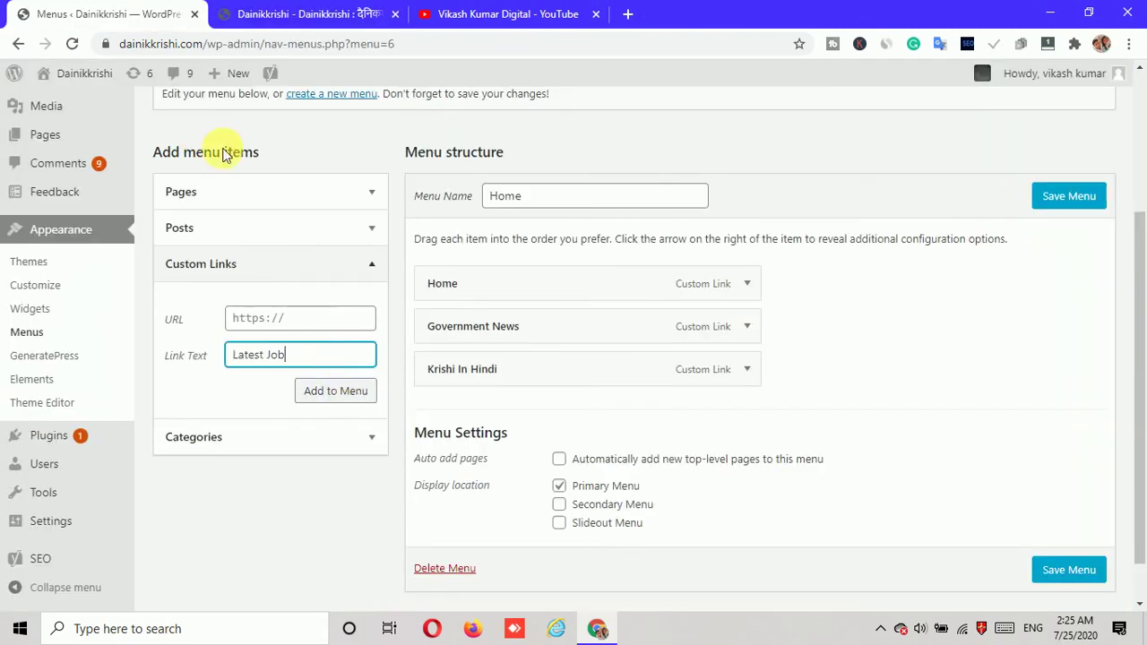
# - Copy the Latest Job category's link address from the home page, enter it as the custom link's URL, and add the link to the menu
pyautogui.click(269, 13)
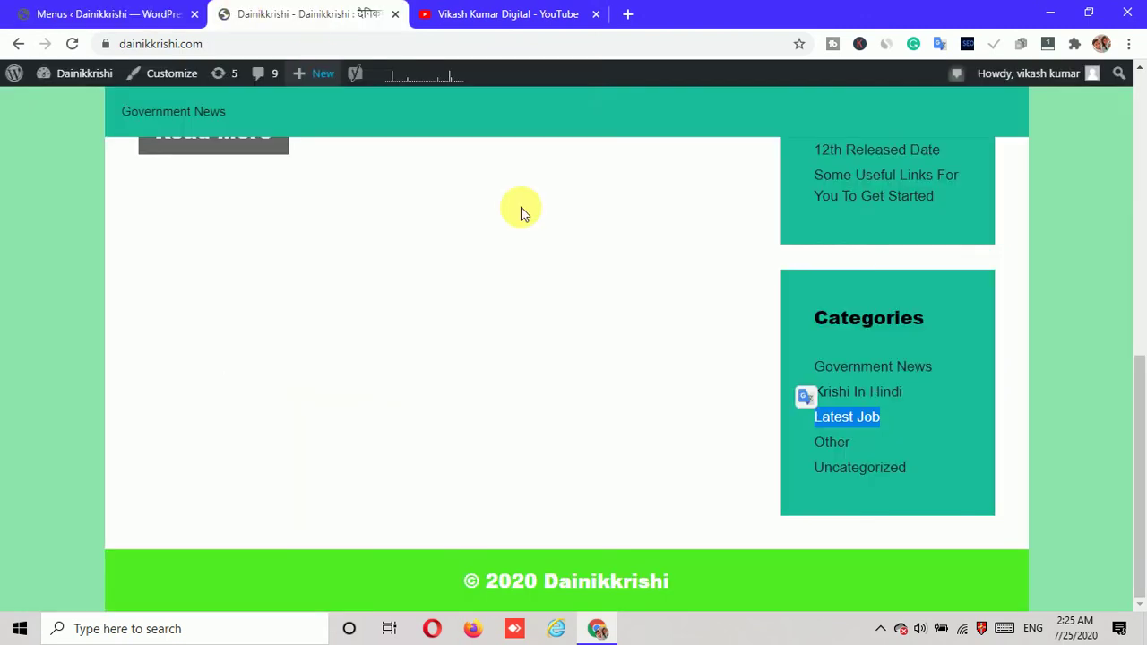
pyautogui.rightClick(846, 423)
pyautogui.click(892, 520)
pyautogui.click(144, 13)
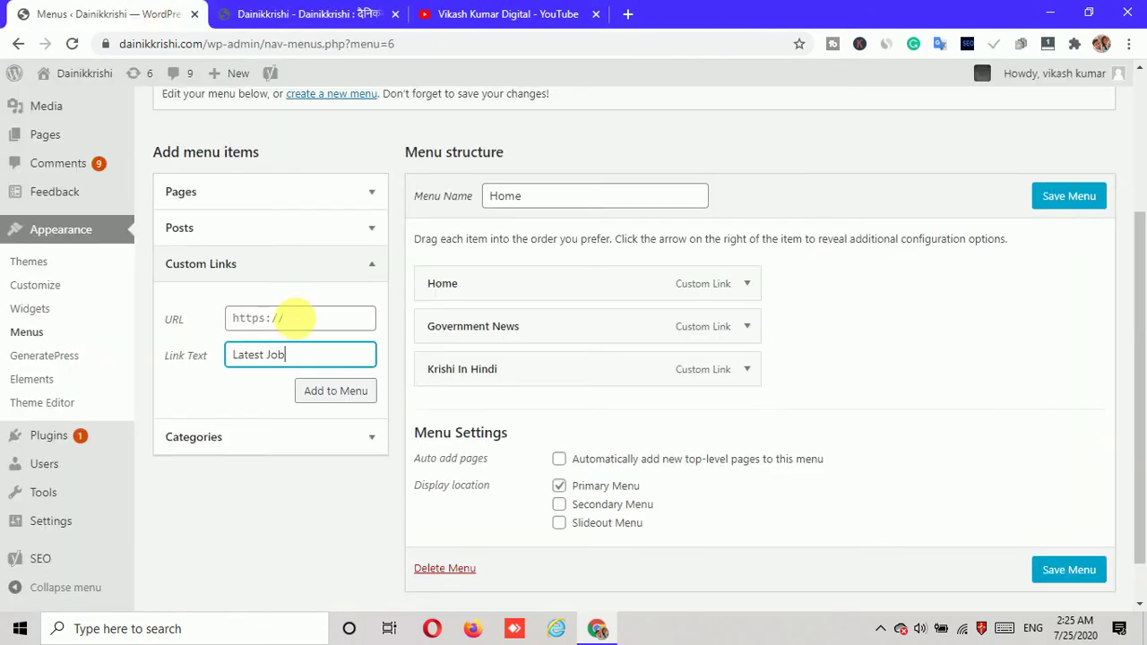
pyautogui.click(303, 328)
pyautogui.click(343, 394)
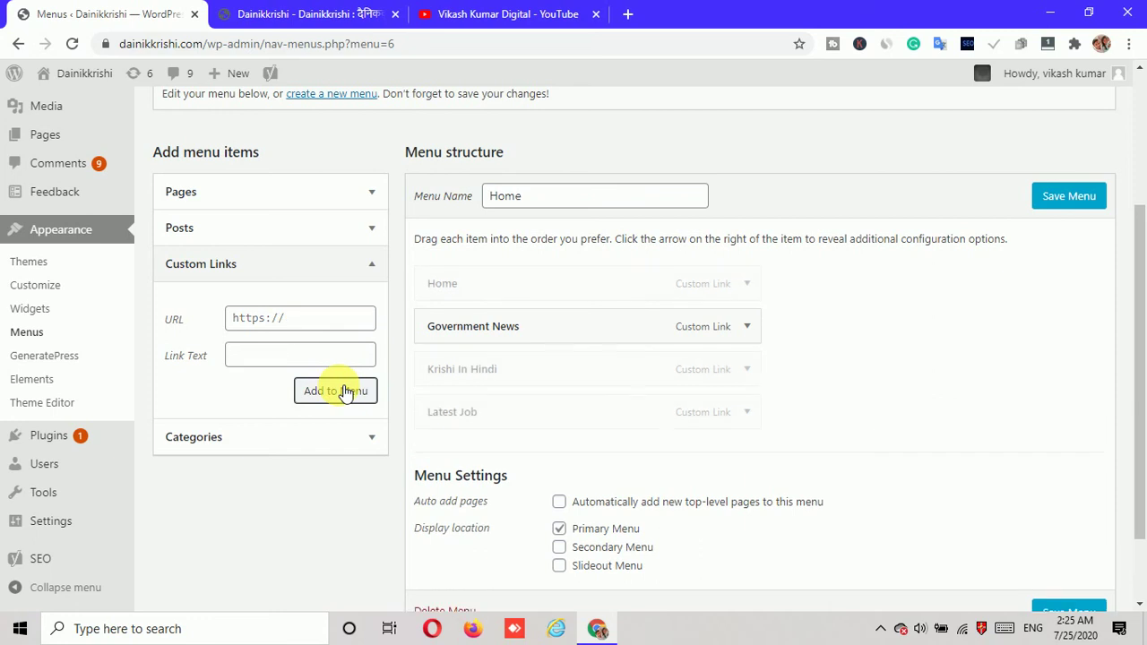
# - Copy the Other category name from the home page and enter it as the text of a new custom link
pyautogui.click(318, 13)
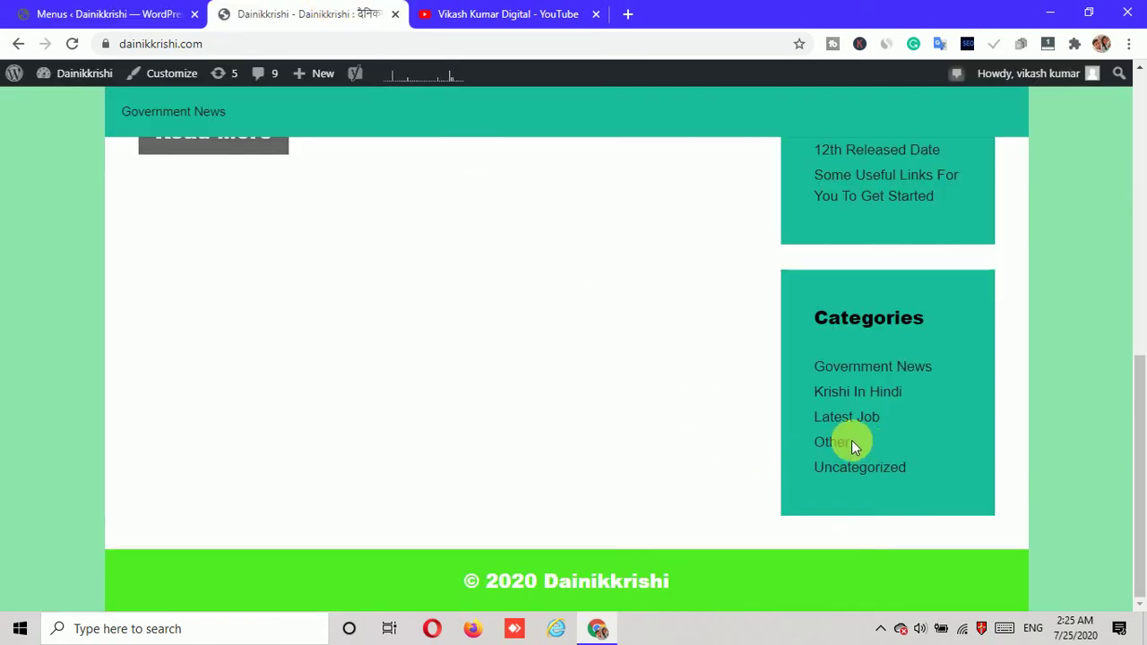
pyautogui.moveTo(851, 440); pyautogui.dragTo(766, 440)
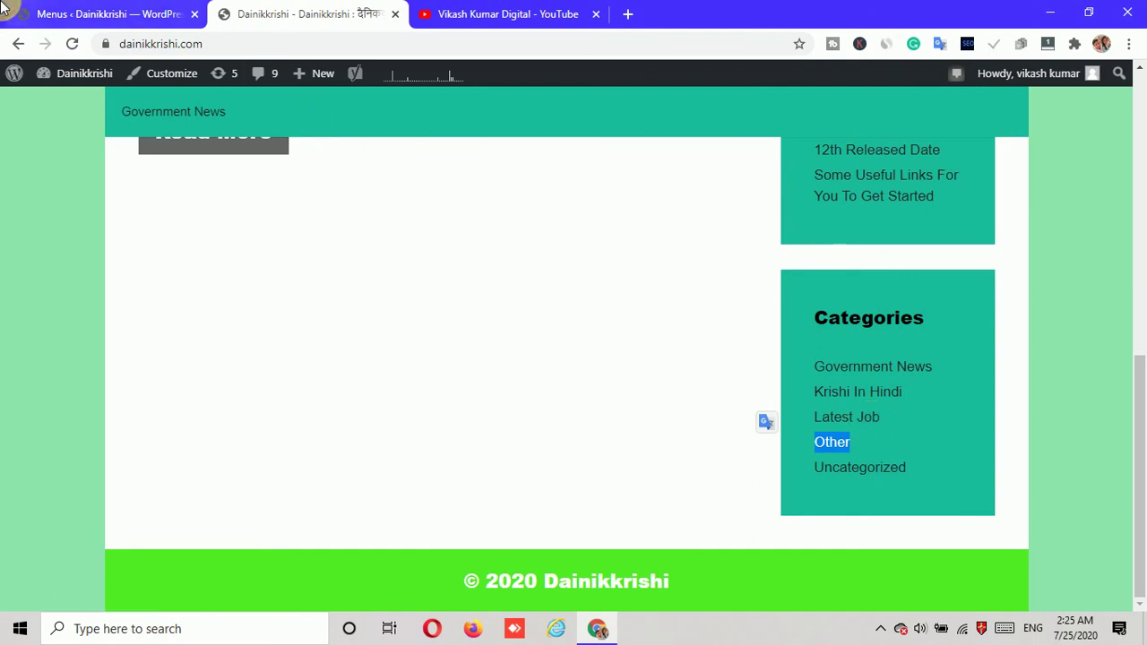
pyautogui.click(108, 14)
pyautogui.click(273, 359)
# - Copy the Other category's link address from the home page, enter it as the custom link's URL, and add the link to the menu
pyautogui.click(253, 18)
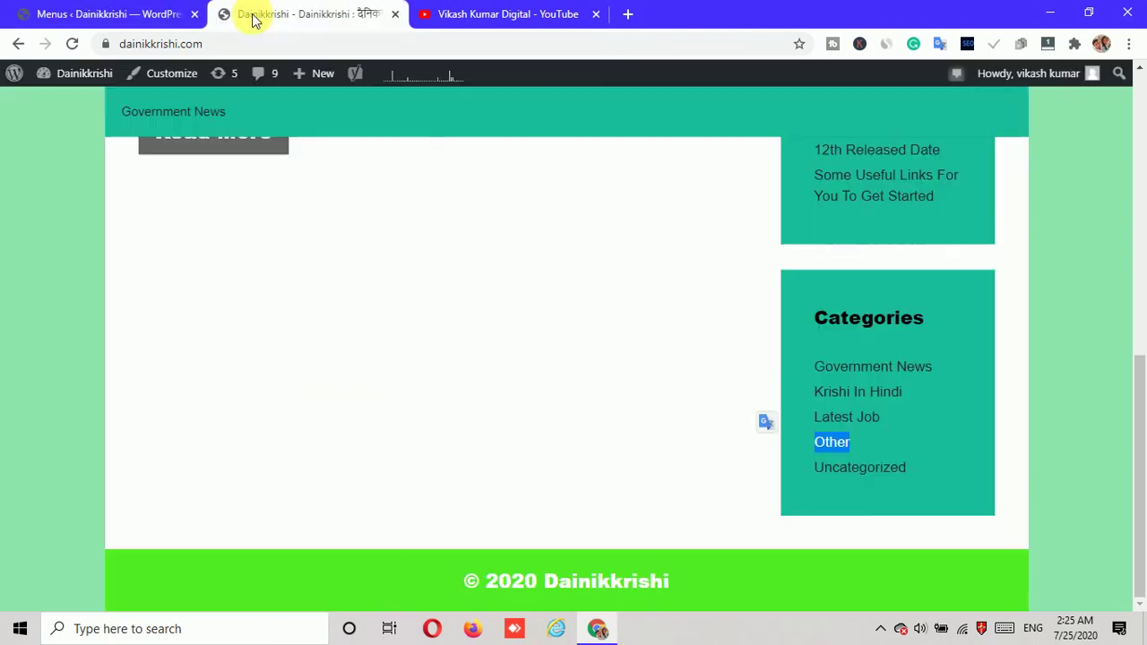
pyautogui.rightClick(841, 448)
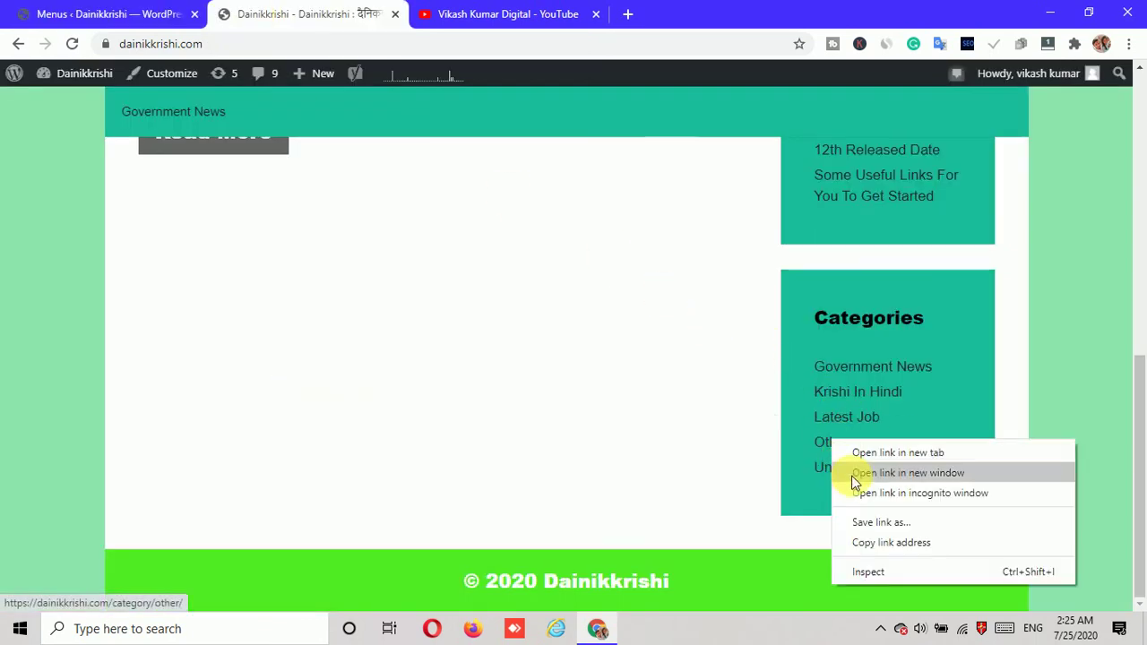
pyautogui.click(868, 544)
pyautogui.click(16, 9)
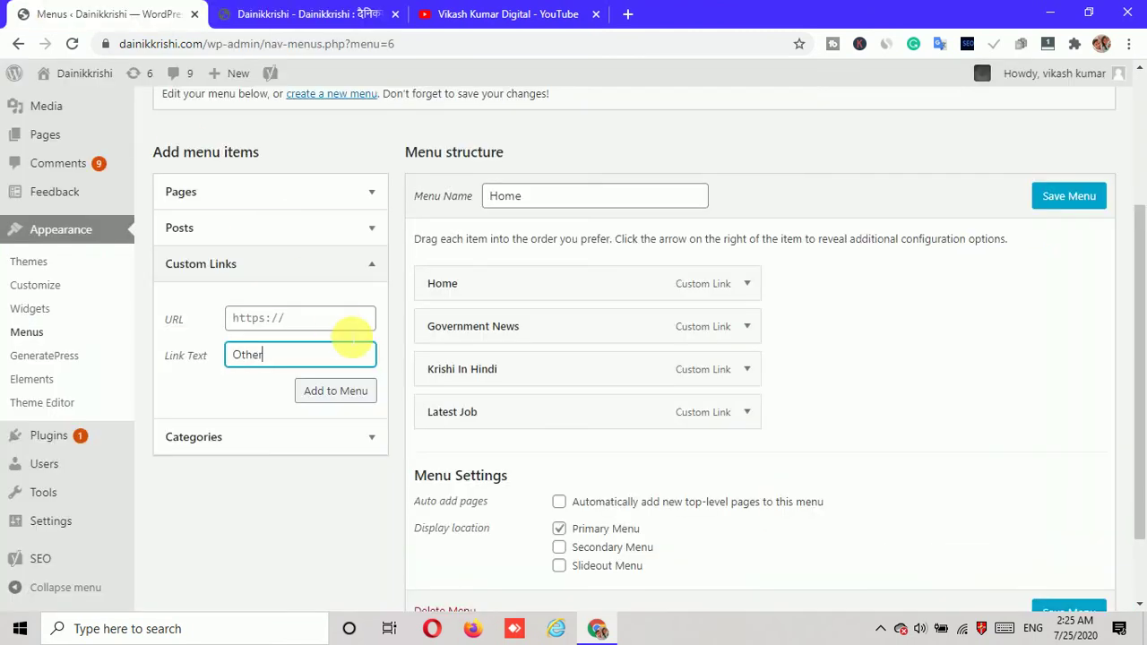
pyautogui.click(336, 318)
pyautogui.hotkey('ctrl', 'v')
pyautogui.click(330, 392)
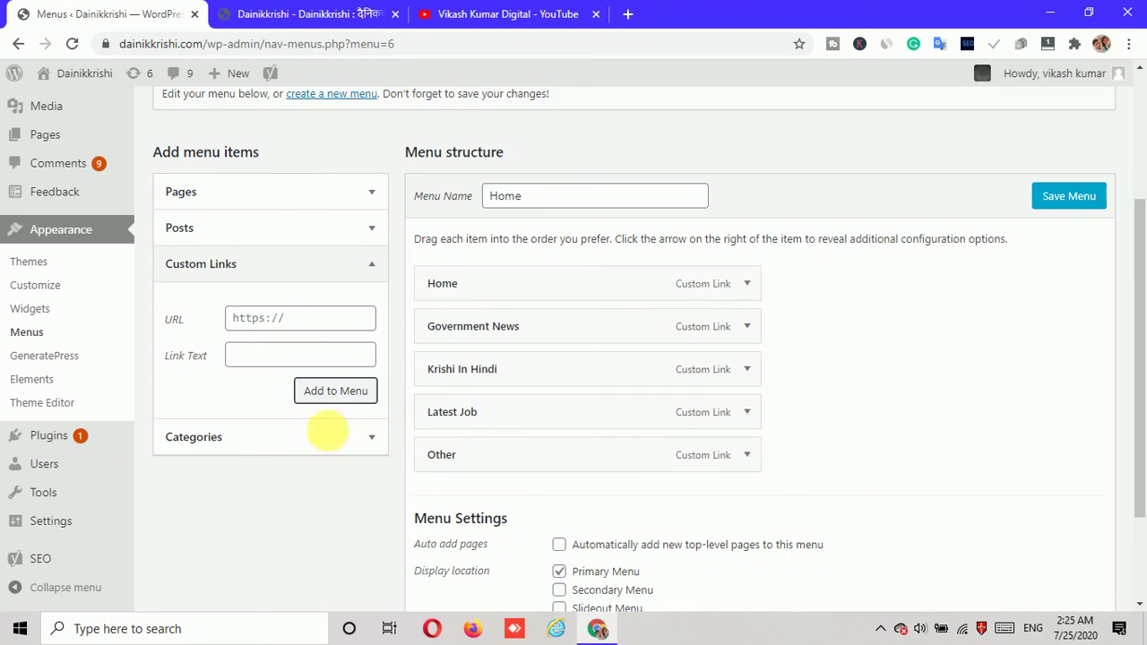
# - Compare the menu items with the category list on the home page and save the Home menu
pyautogui.scroll(3, 487, 397)
pyautogui.scroll(-4, 487, 391)
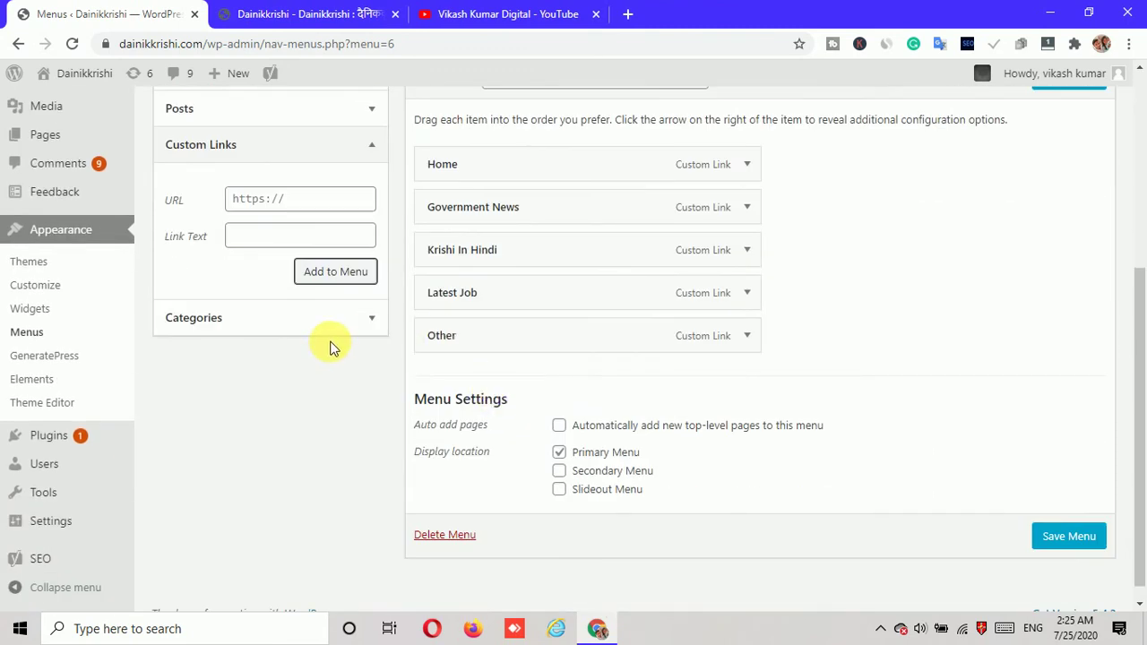
pyautogui.click(302, 10)
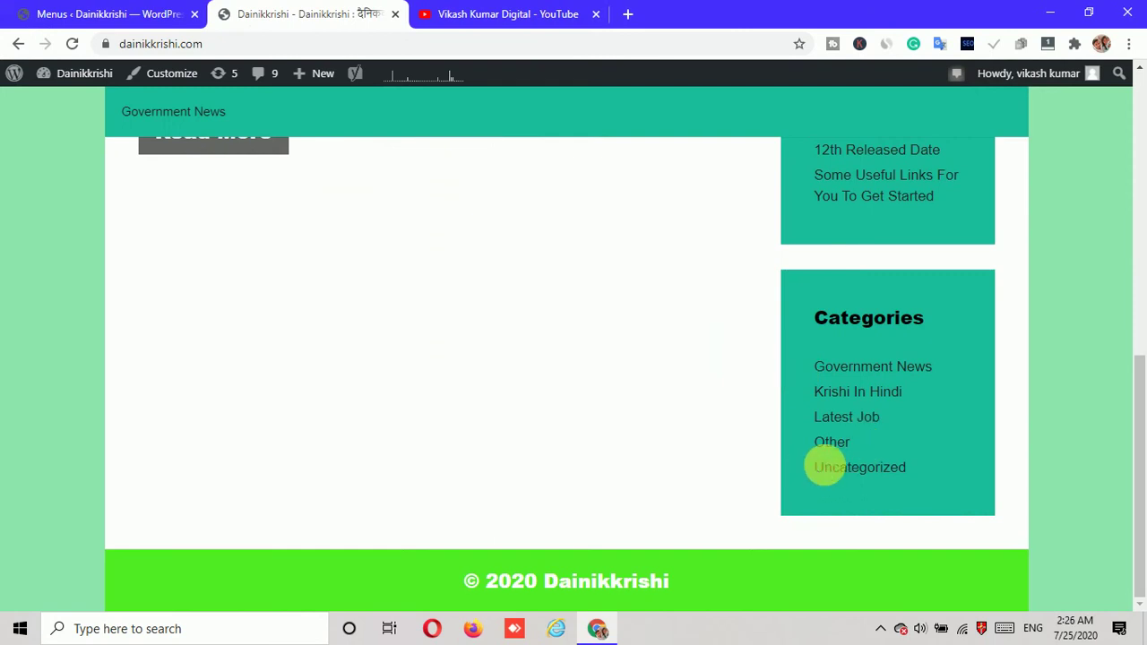
pyautogui.moveTo(825, 466); pyautogui.dragTo(860, 488)
pyautogui.scroll(4, 579, 478)
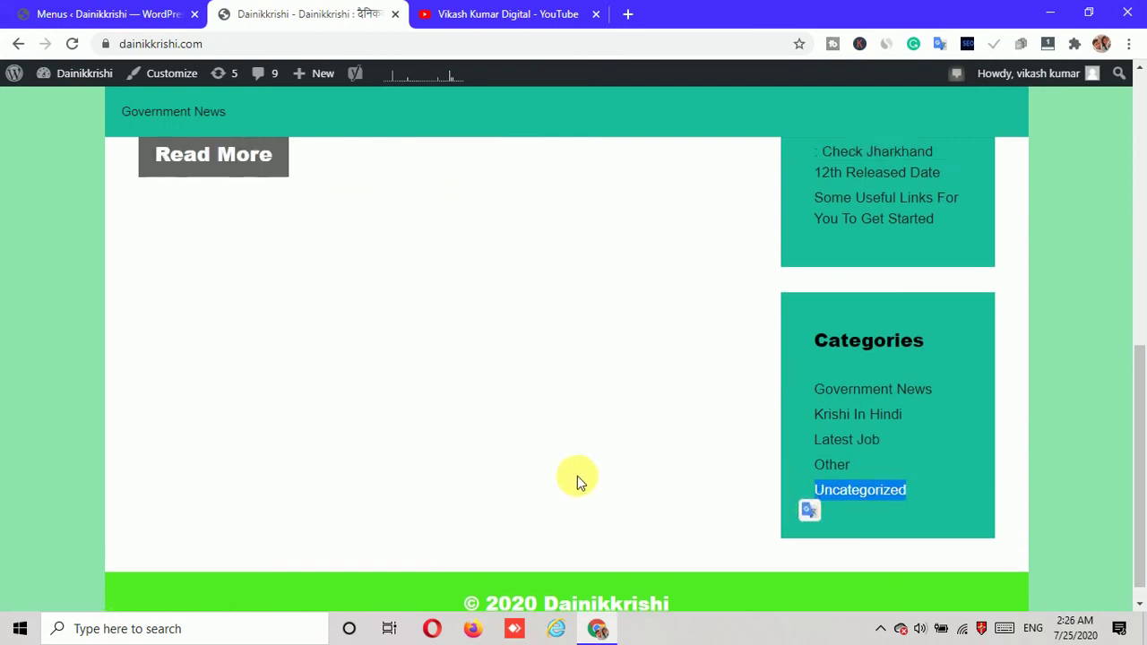
pyautogui.scroll(4, 229, 429)
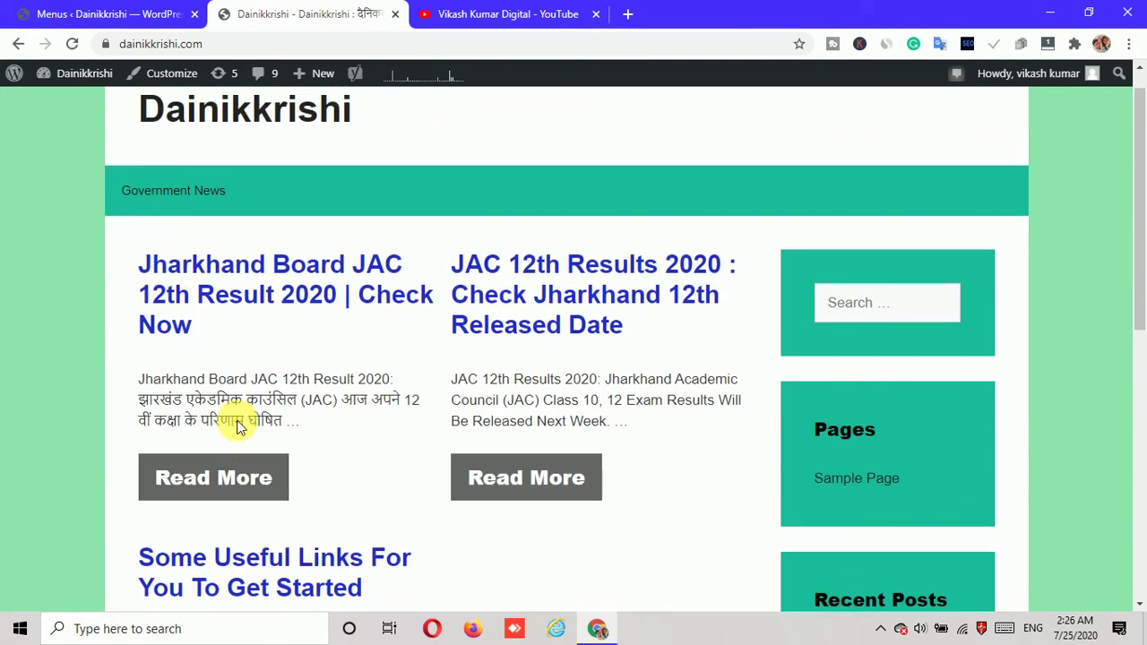
pyautogui.click(89, 14)
pyautogui.scroll(2, 967, 296)
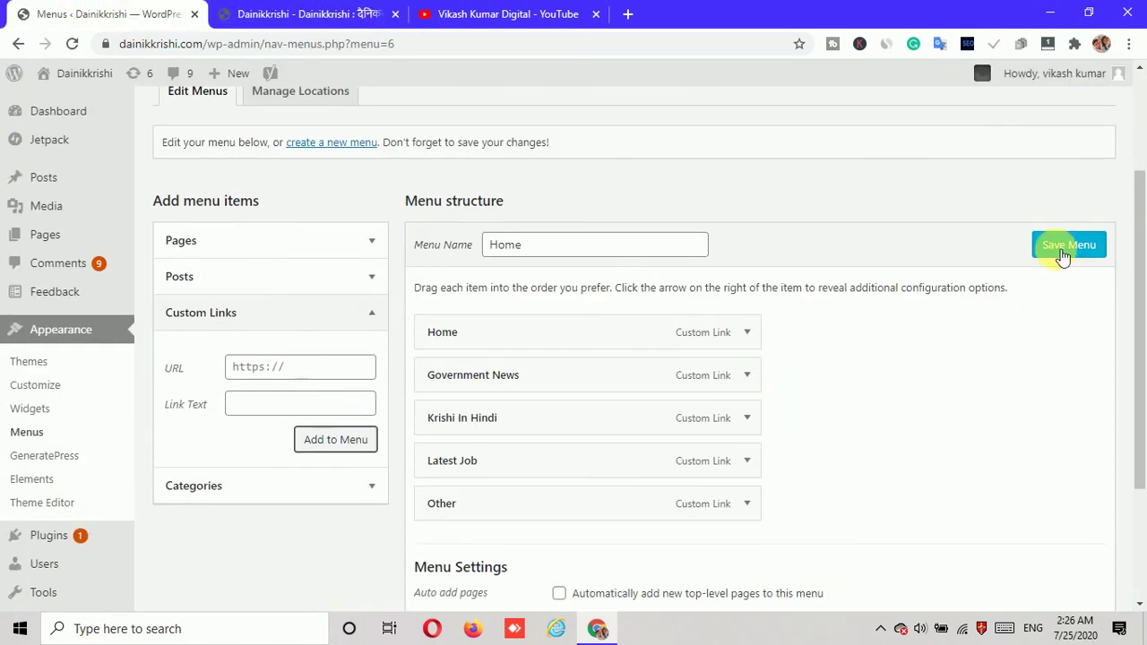
pyautogui.click(1065, 254)
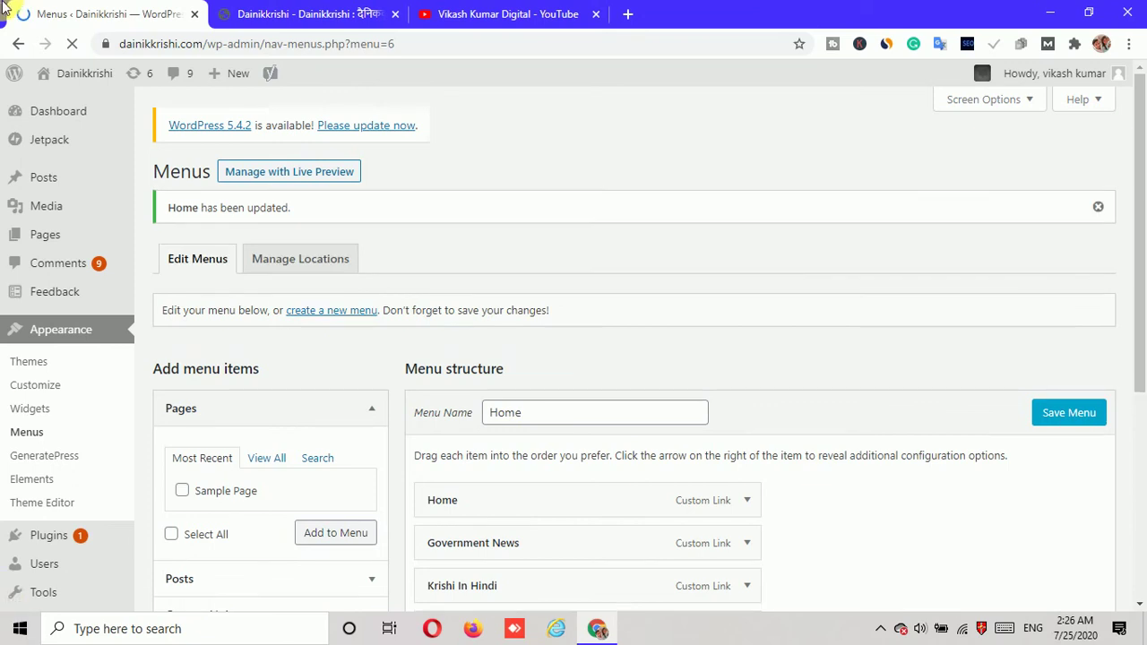
# - Reload the site's home page and check the links in its navigation bar
pyautogui.click(267, 10)
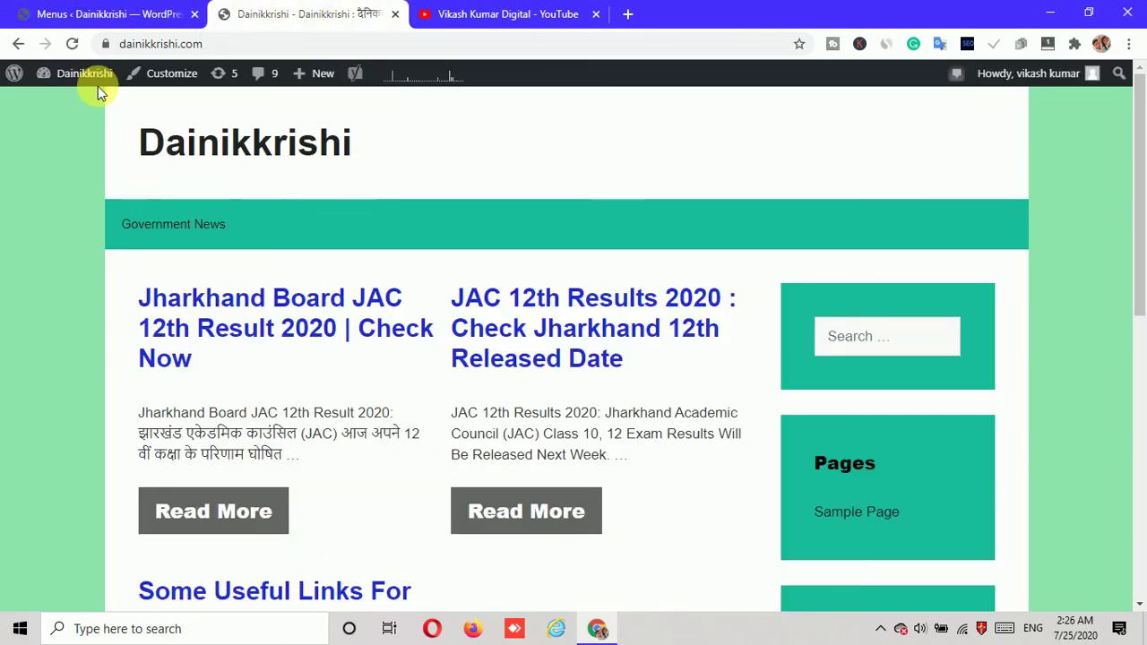
pyautogui.click(73, 43)
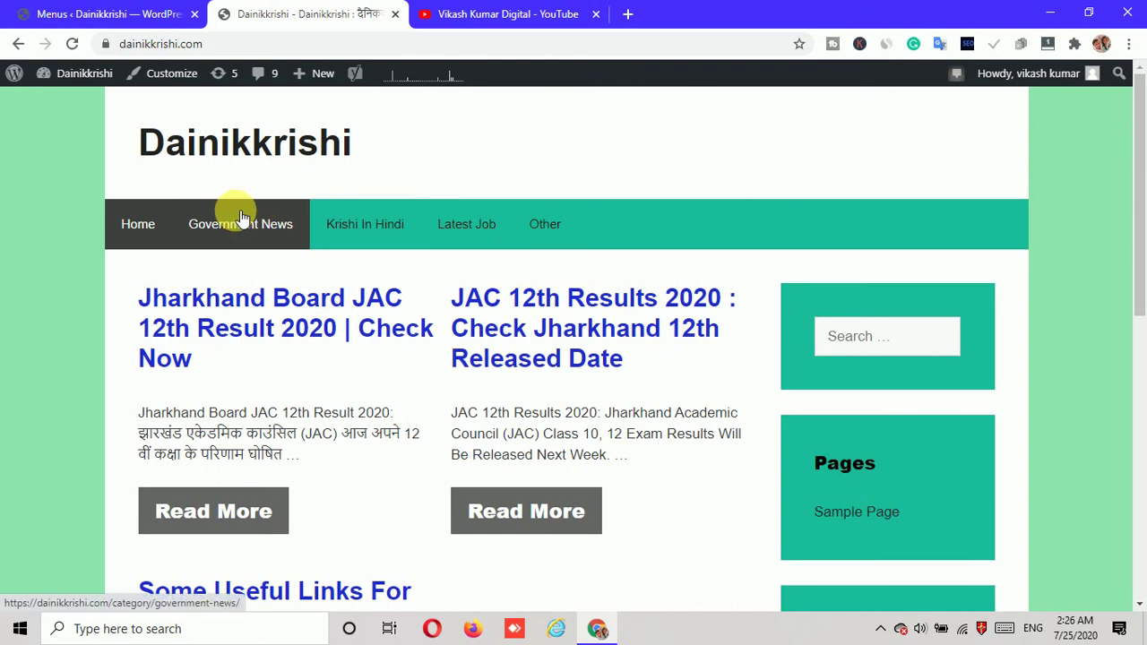
pyautogui.scroll(-7, 489, 395)
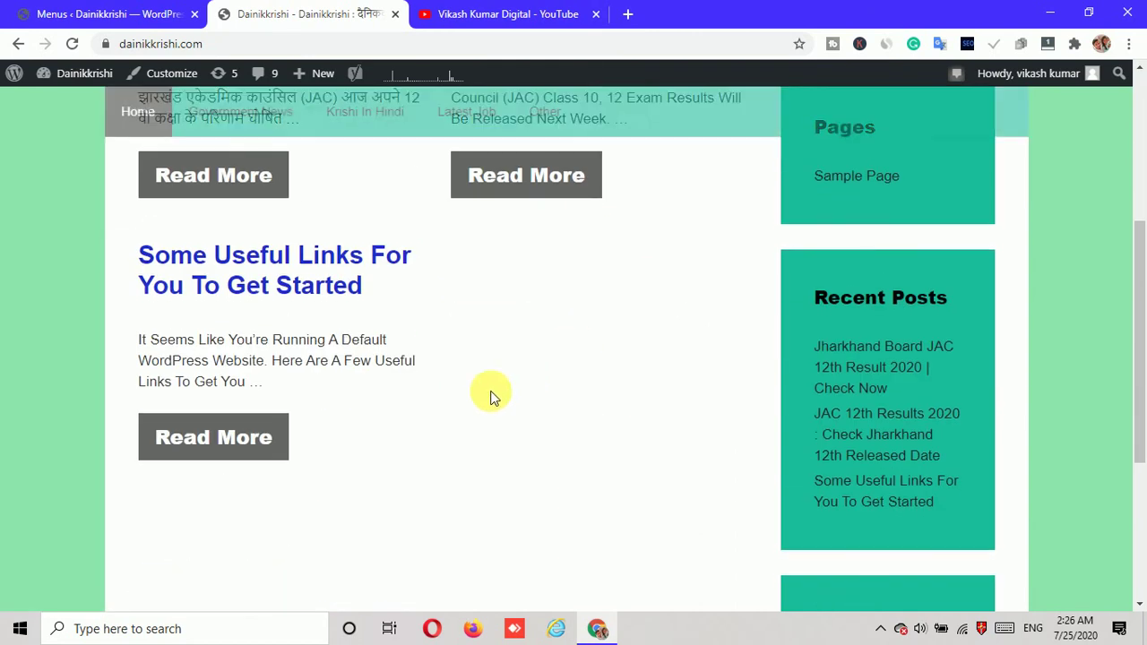
pyautogui.scroll(8, 475, 399)
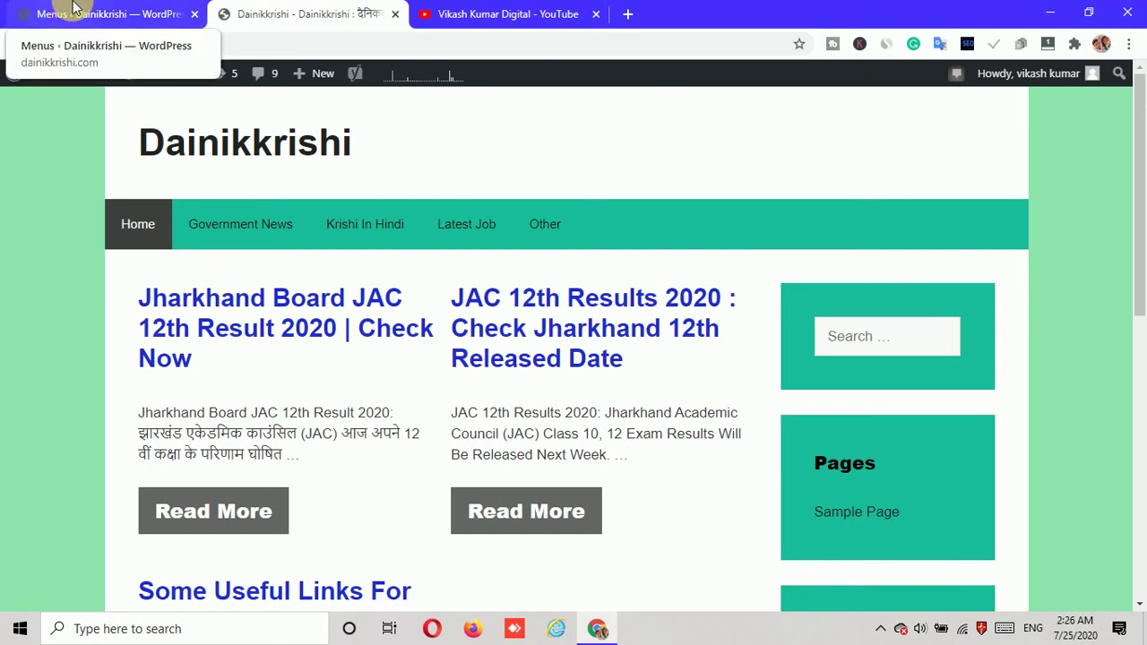
# - Return to the site's WordPress admin and start a new page
pyautogui.click(435, 11)
pyautogui.click(348, 9)
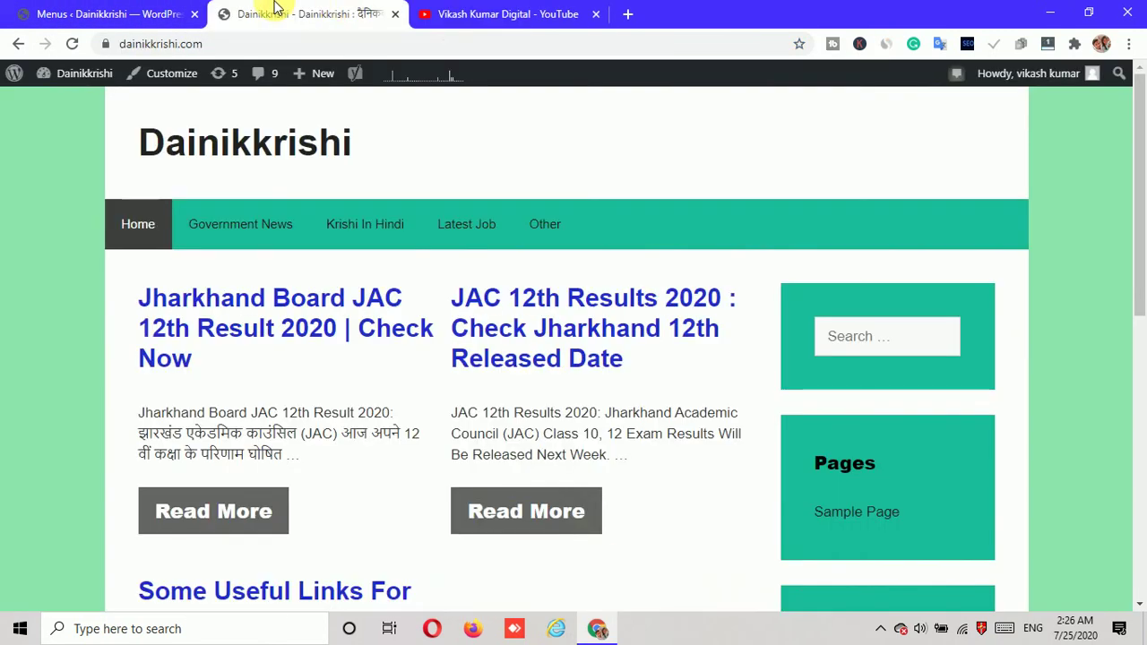
pyautogui.click(151, 11)
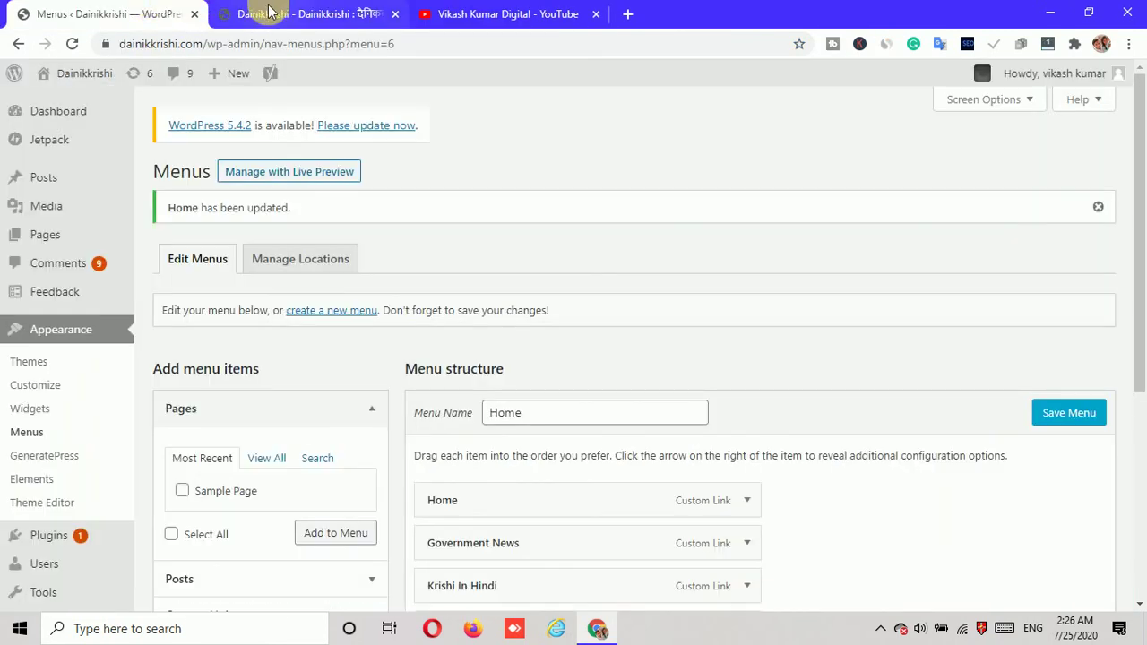
pyautogui.moveTo(56, 236)
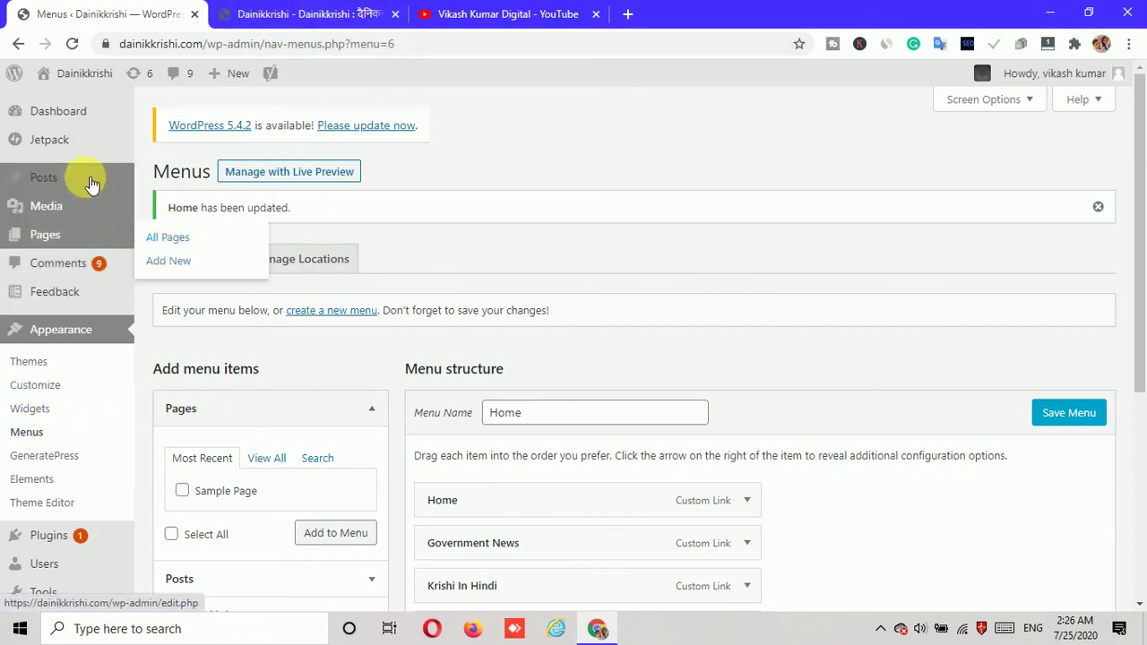
pyautogui.click(83, 117)
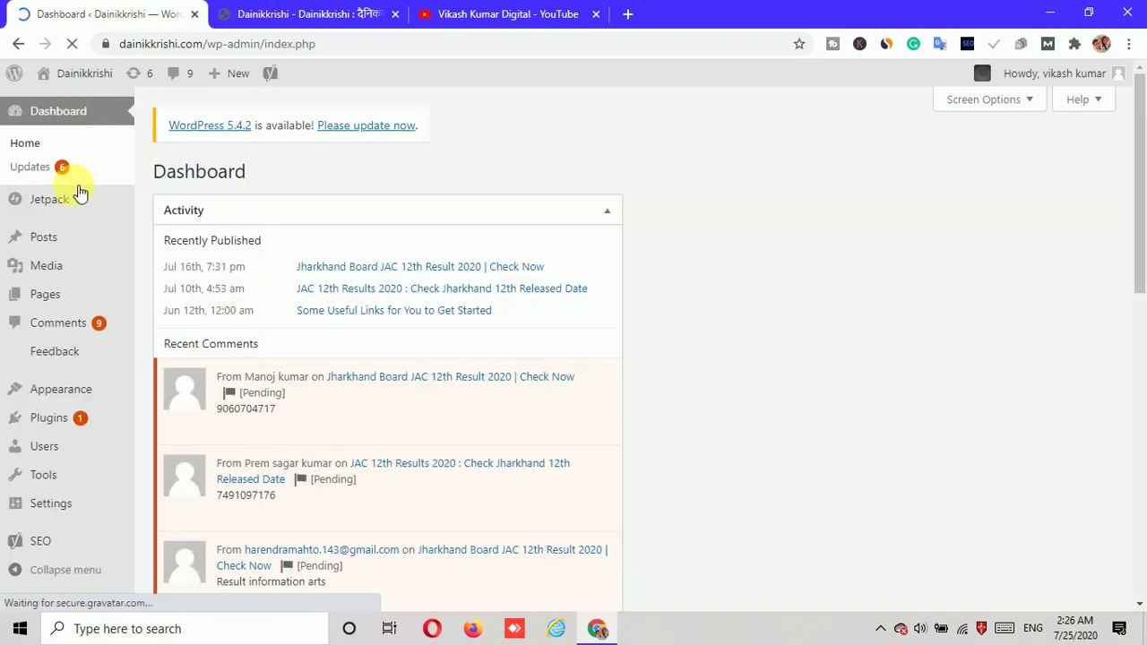
pyautogui.click(50, 267)
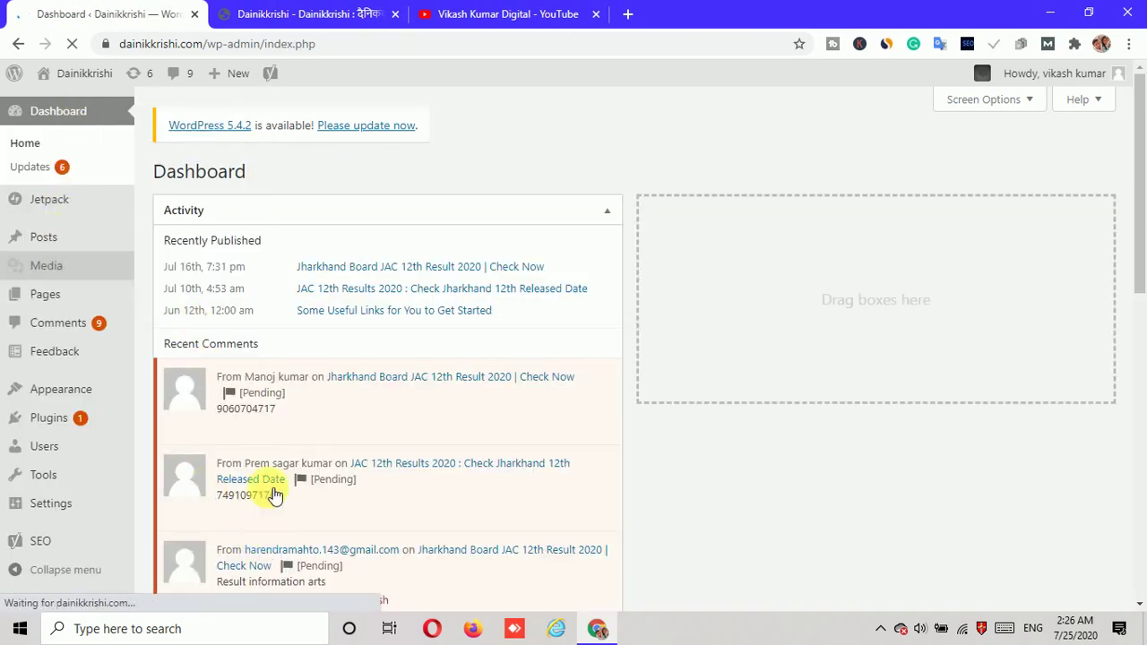
pyautogui.moveTo(17, 258)
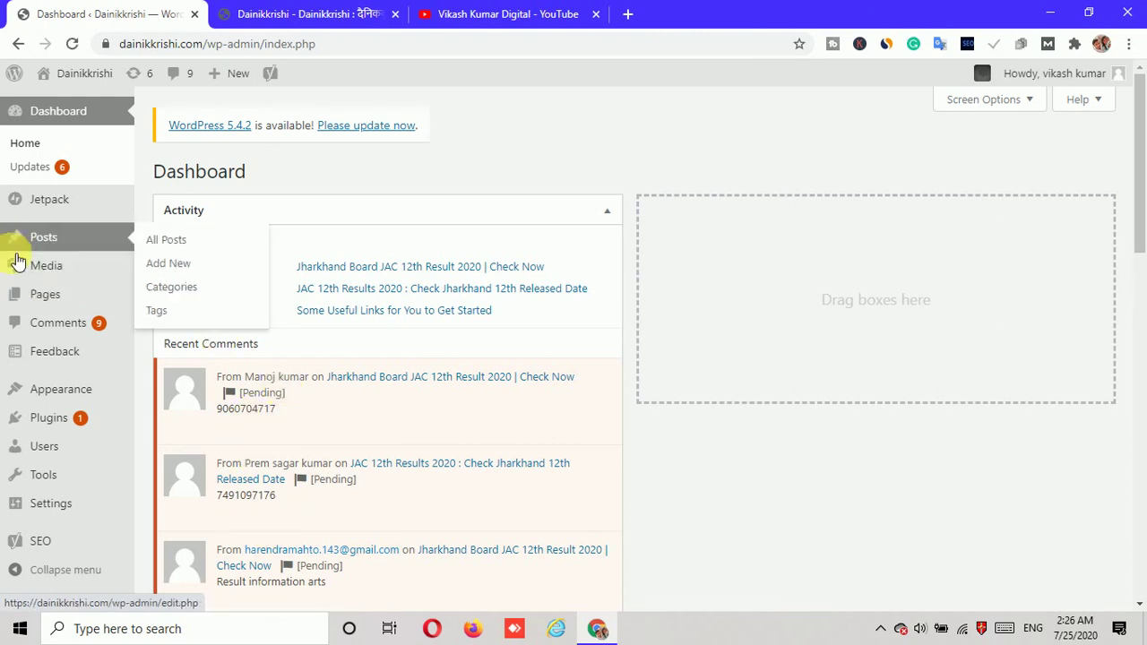
pyautogui.moveTo(53, 294)
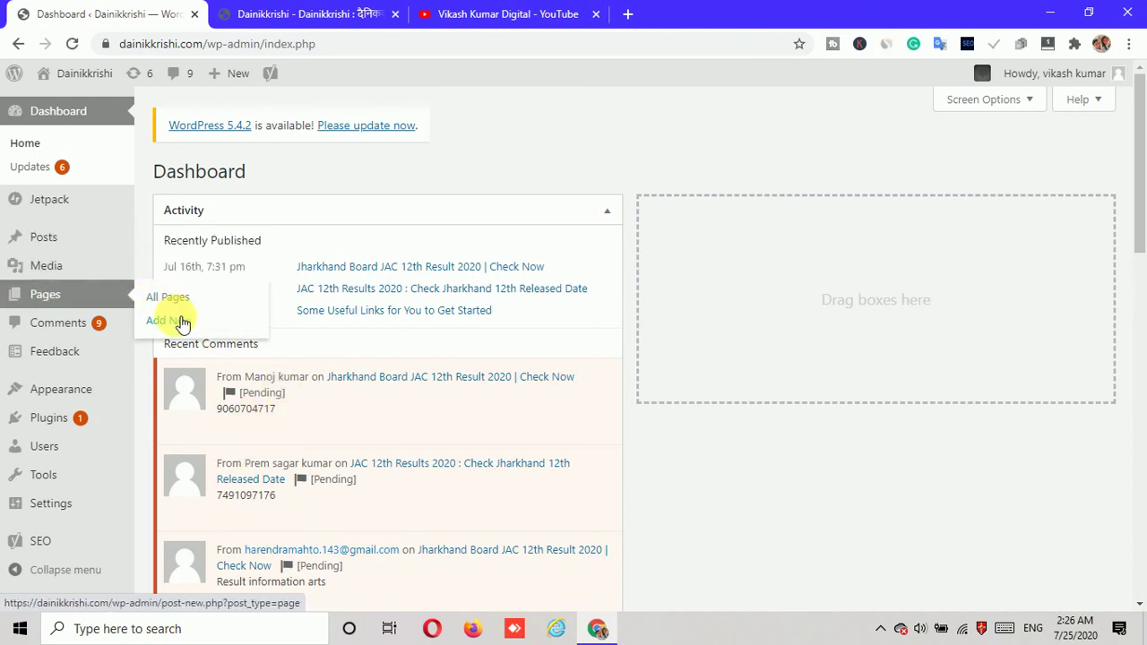
pyautogui.click(178, 320)
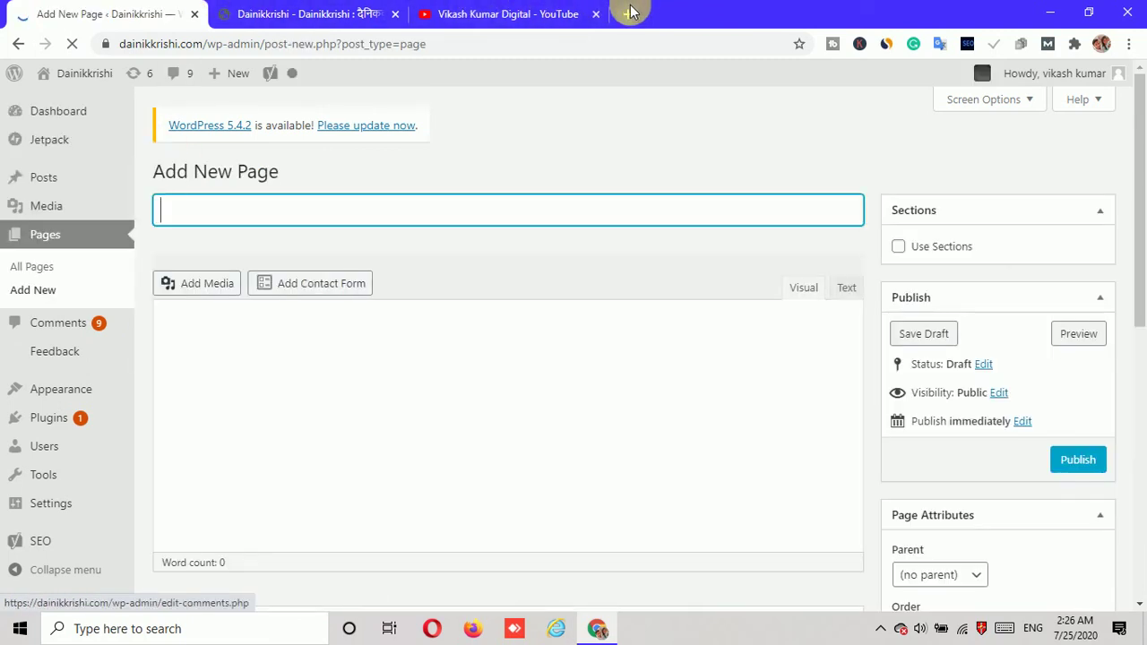
# - Open the free privacy policy generator at webbeast.in/policy-creator.php in a new browser tab
pyautogui.doubleClick(630, 11)
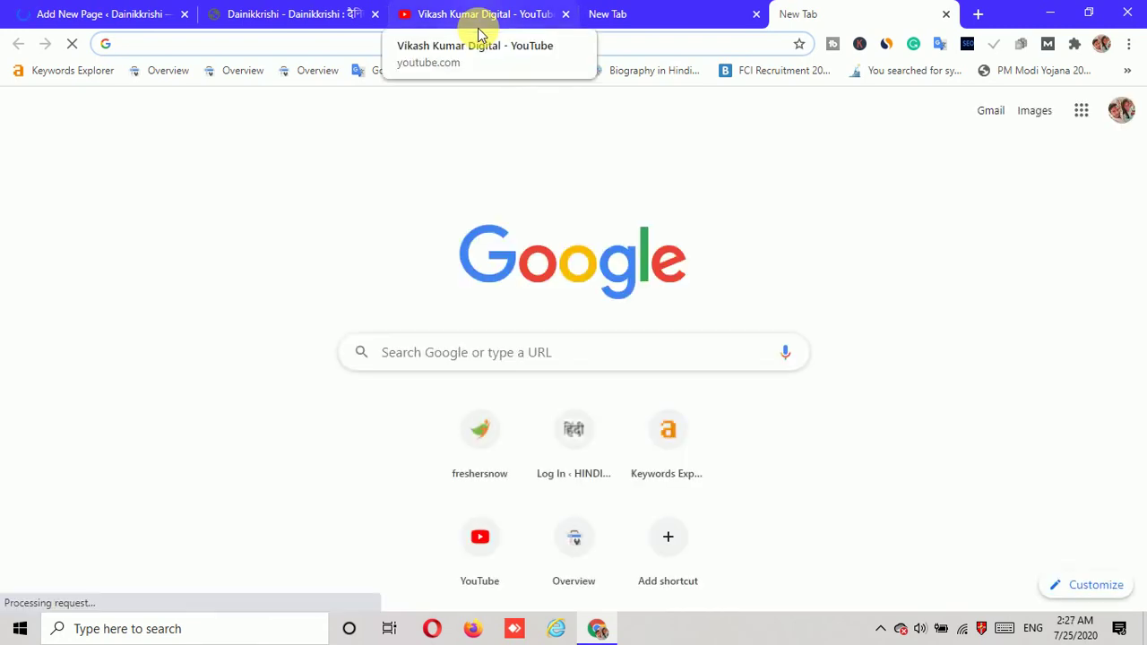
pyautogui.click(125, 43)
pyautogui.write('we')
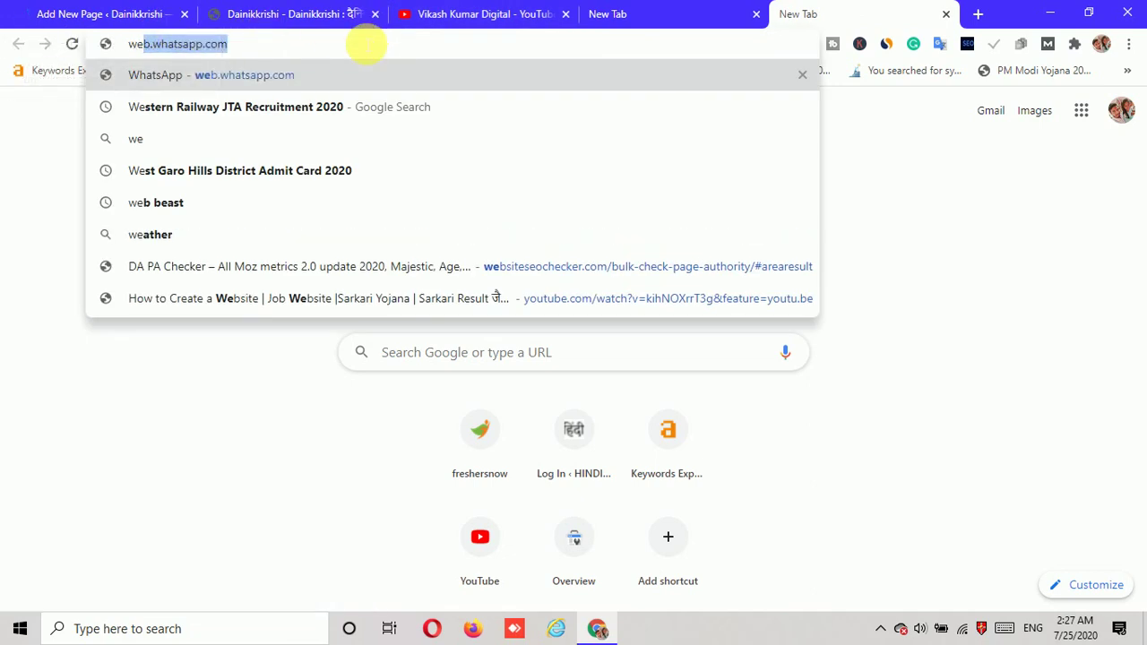
pyautogui.write('bbe')
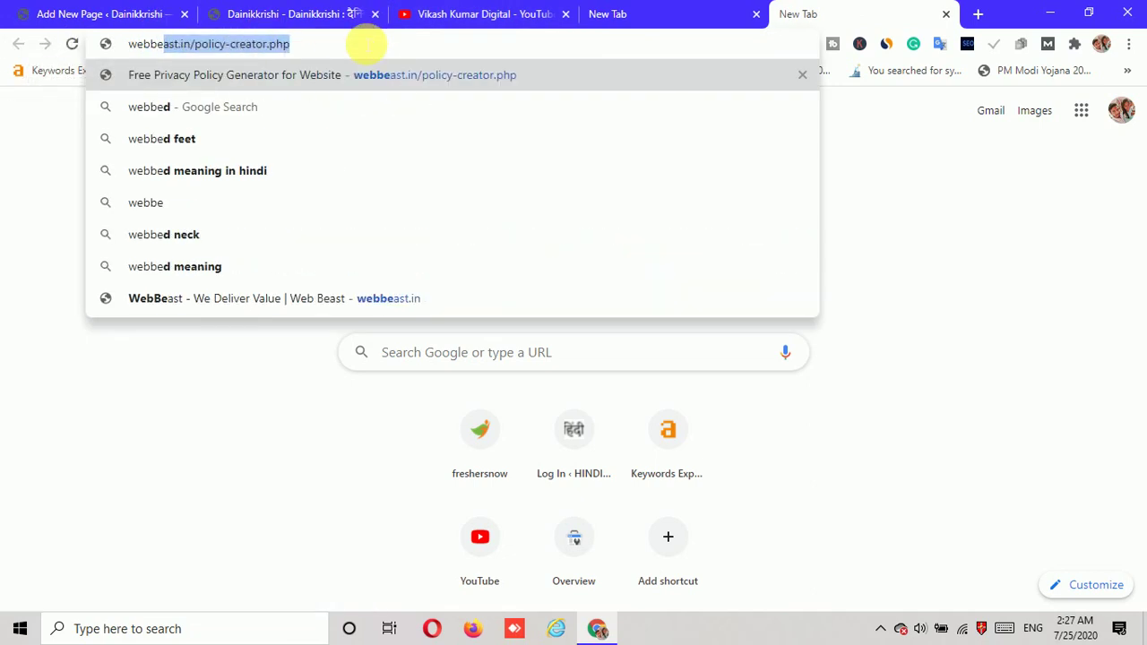
pyautogui.press('Return')
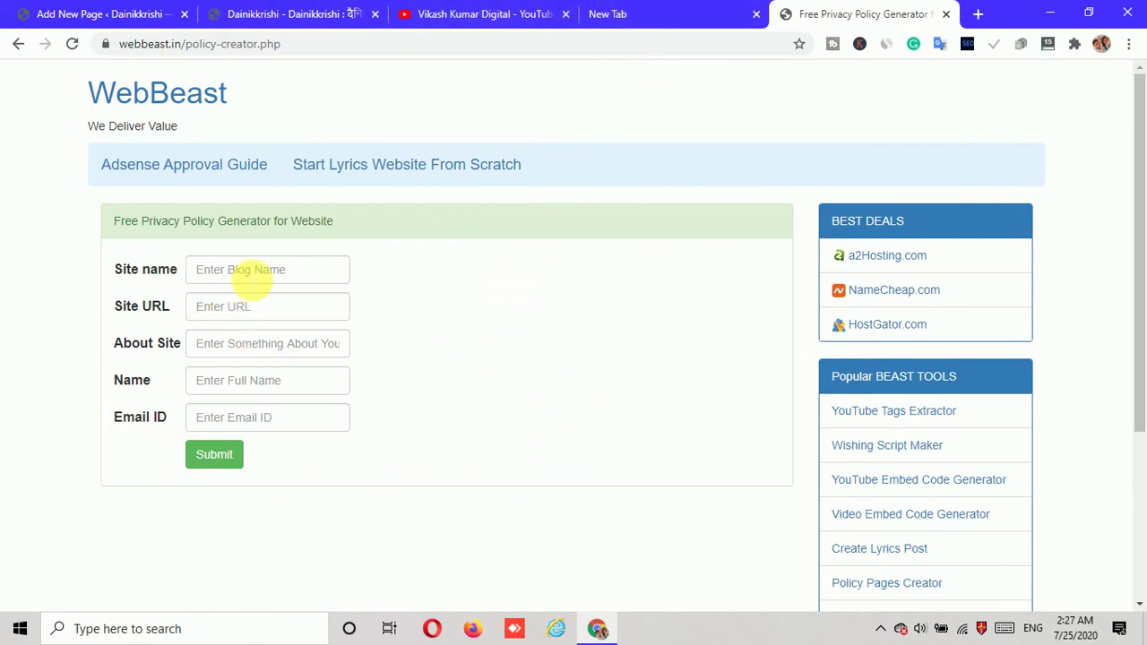
pyautogui.click(263, 14)
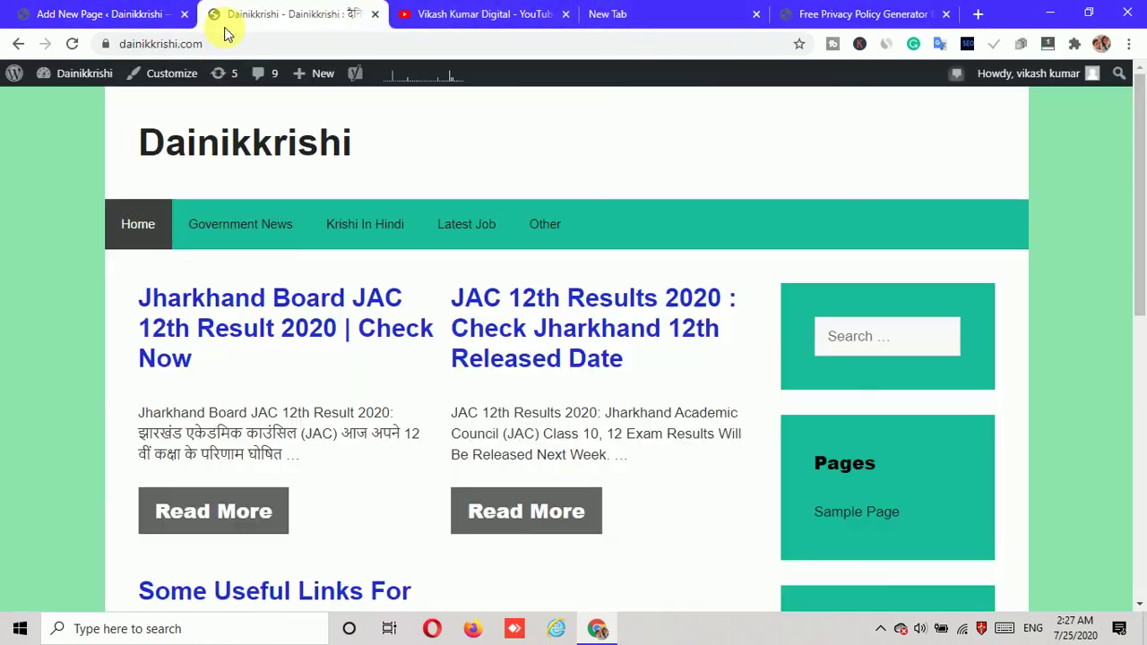
pyautogui.click(219, 50)
pyautogui.hotkey('ctrl', 'c')
pyautogui.click(896, 11)
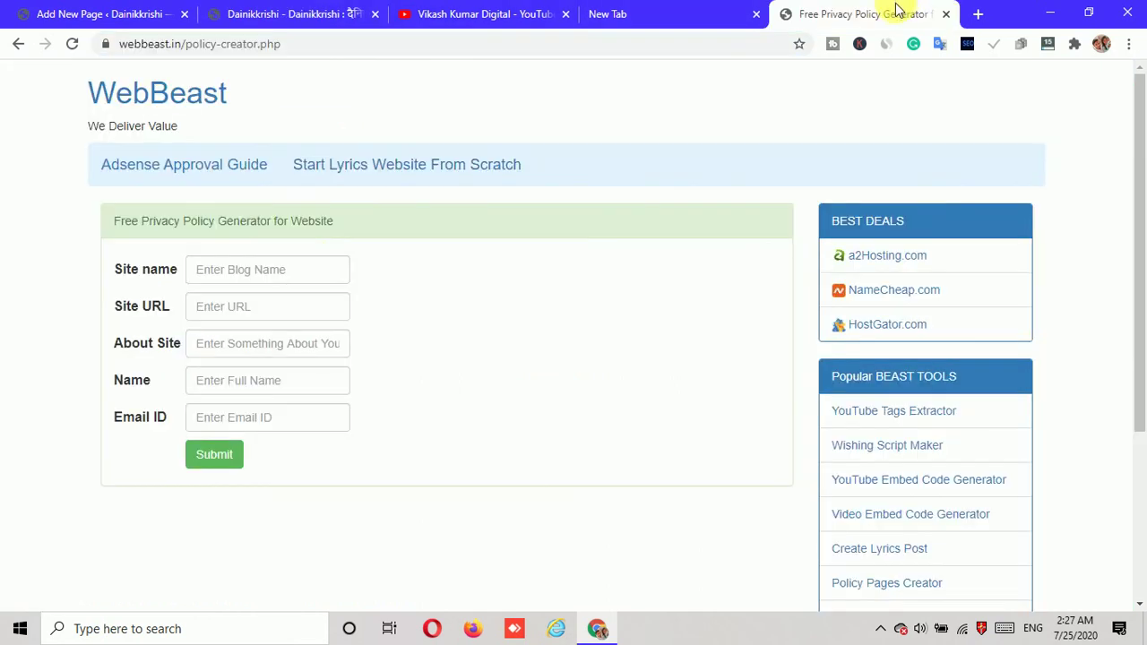
pyautogui.click(238, 277)
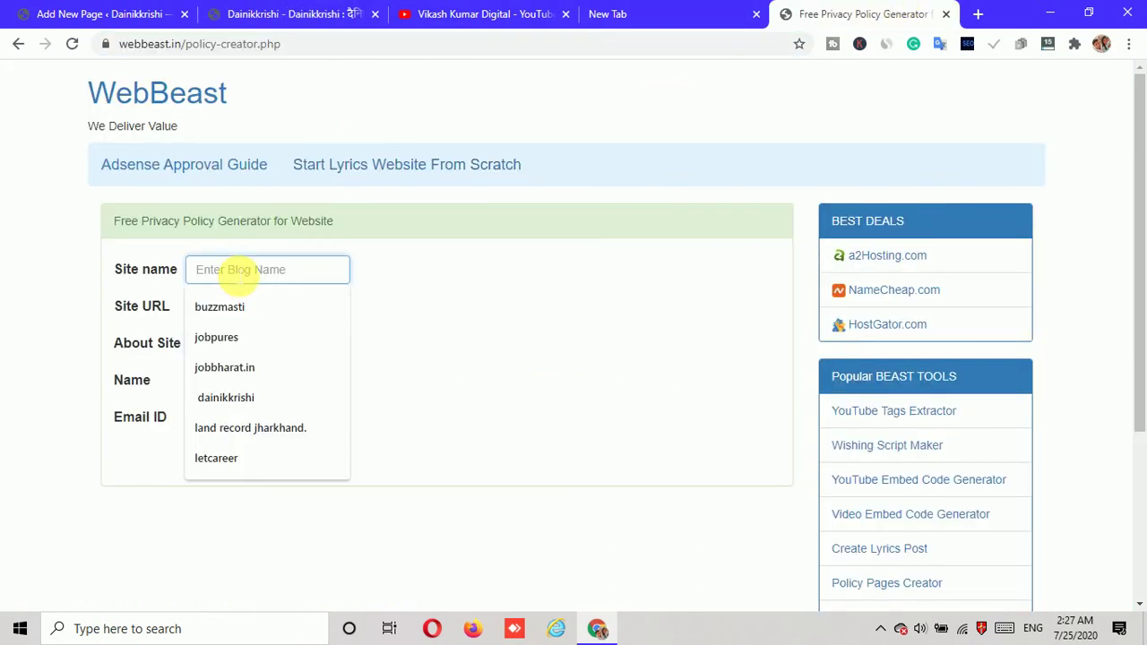
pyautogui.hotkey('ctrl', 'v')
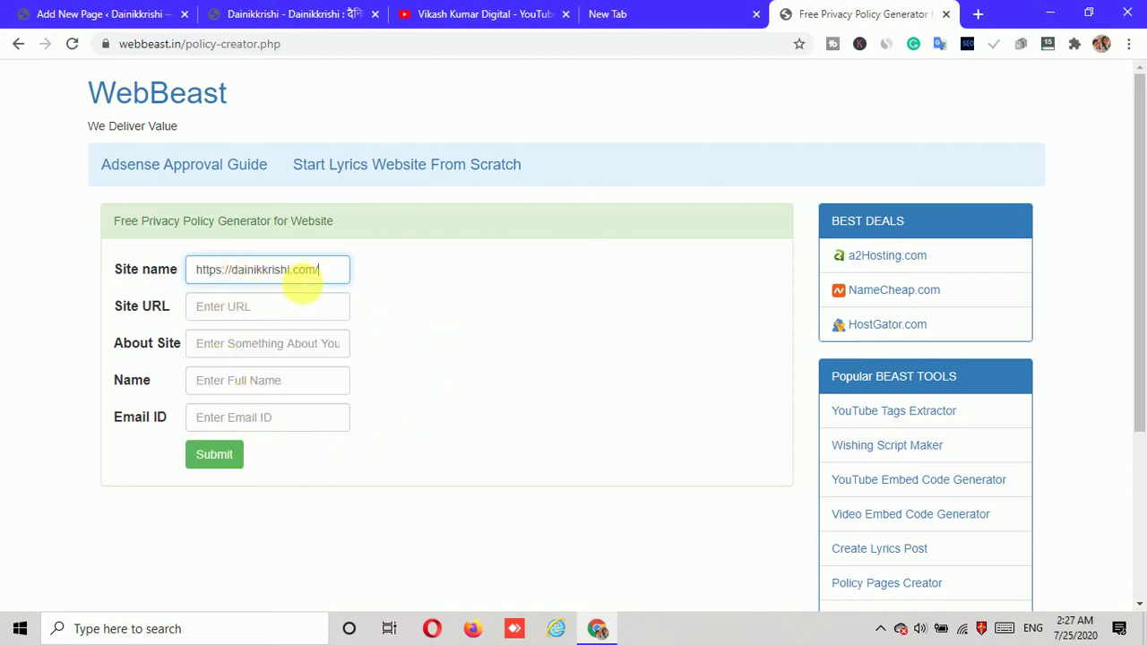
pyautogui.moveTo(290, 271); pyautogui.dragTo(343, 282)
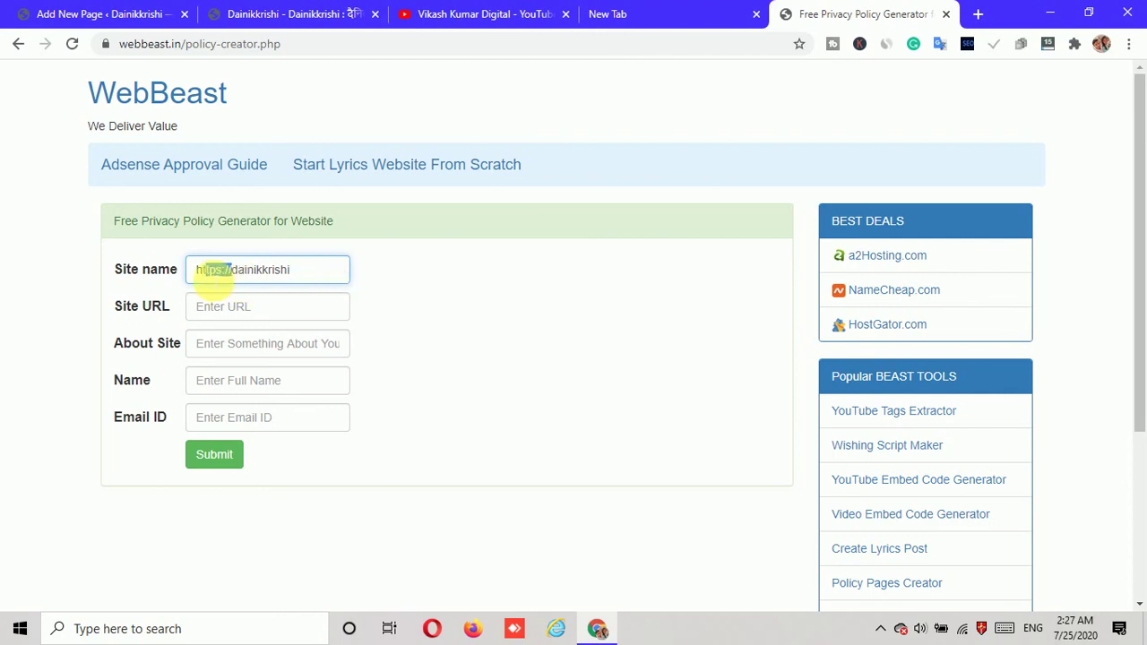
pyautogui.click(222, 304)
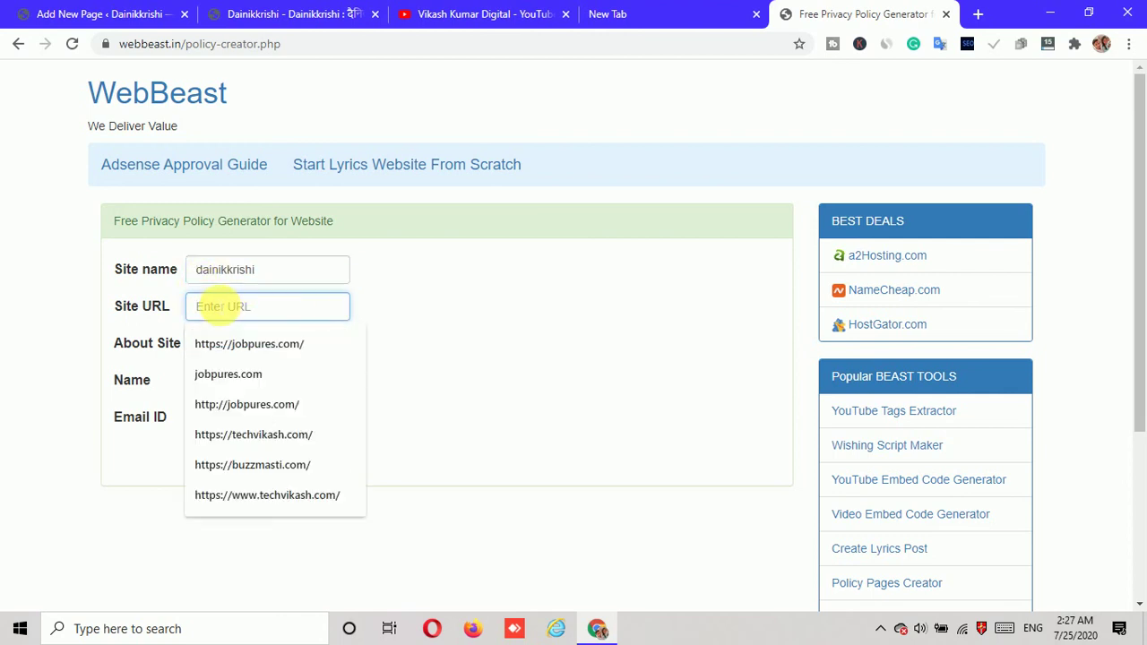
pyautogui.hotkey('ctrl', 'v')
# - Fill in the owner's name and e-mail, describe the site as Latest Jankari, and generate the policy texts
pyautogui.click(224, 380)
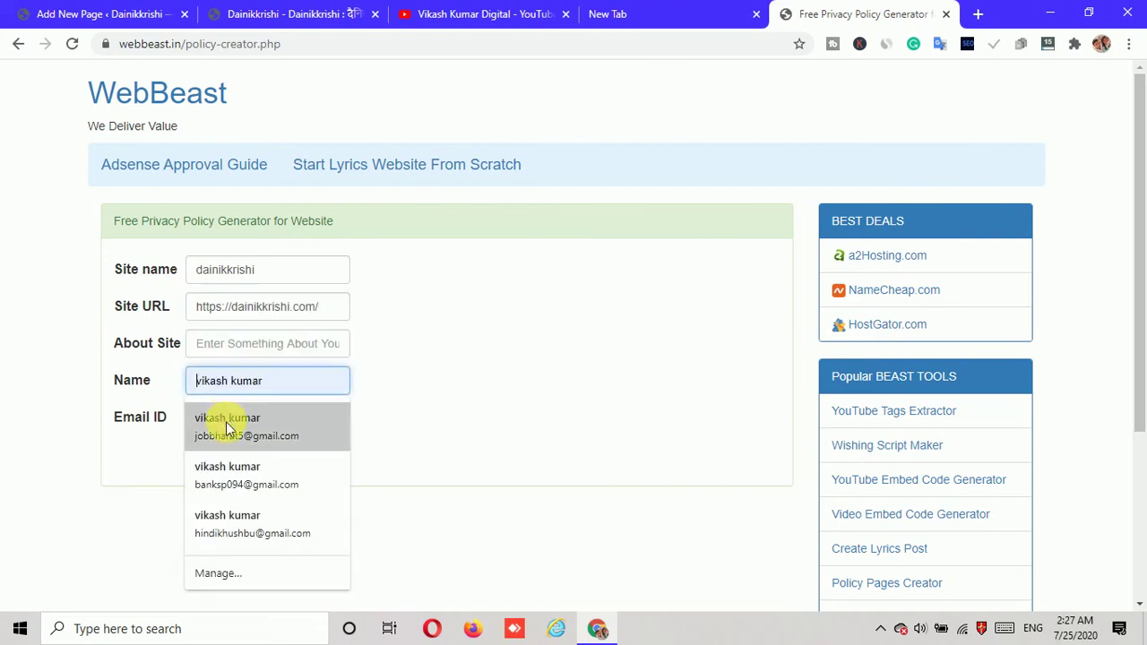
pyautogui.click(228, 471)
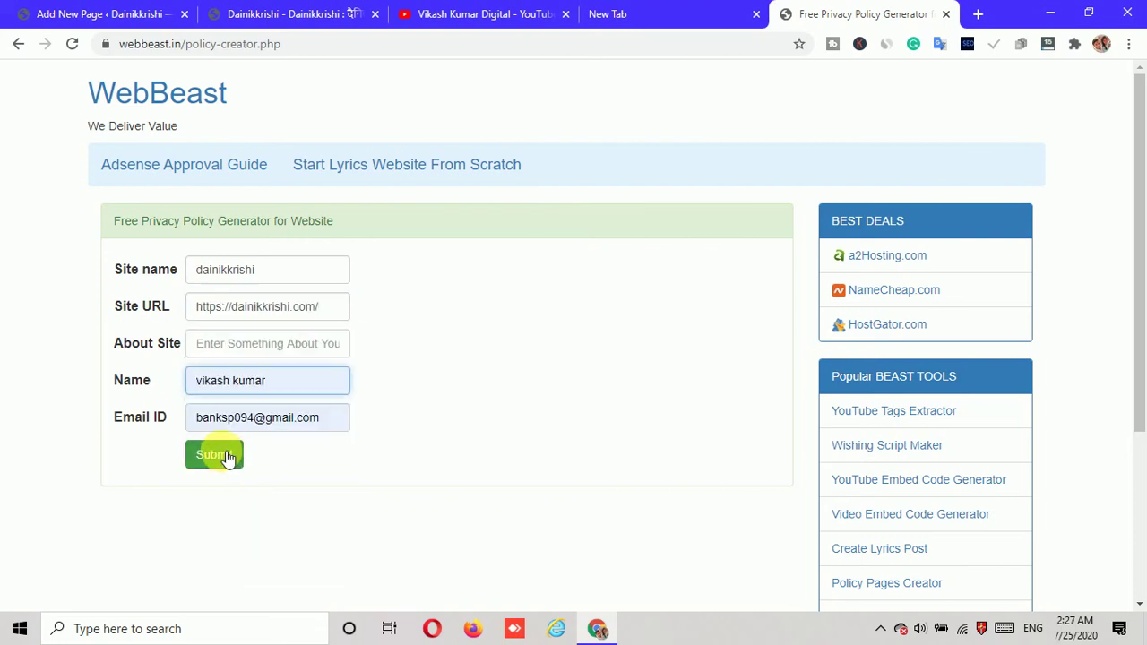
pyautogui.click(226, 457)
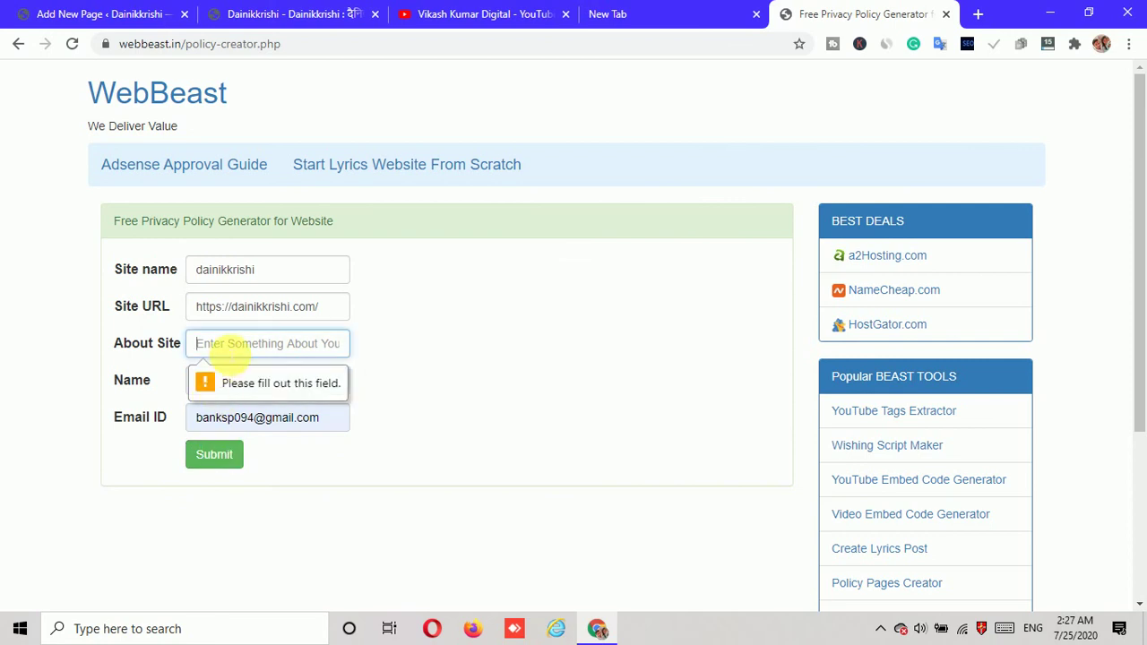
pyautogui.click(228, 354)
pyautogui.write('L')
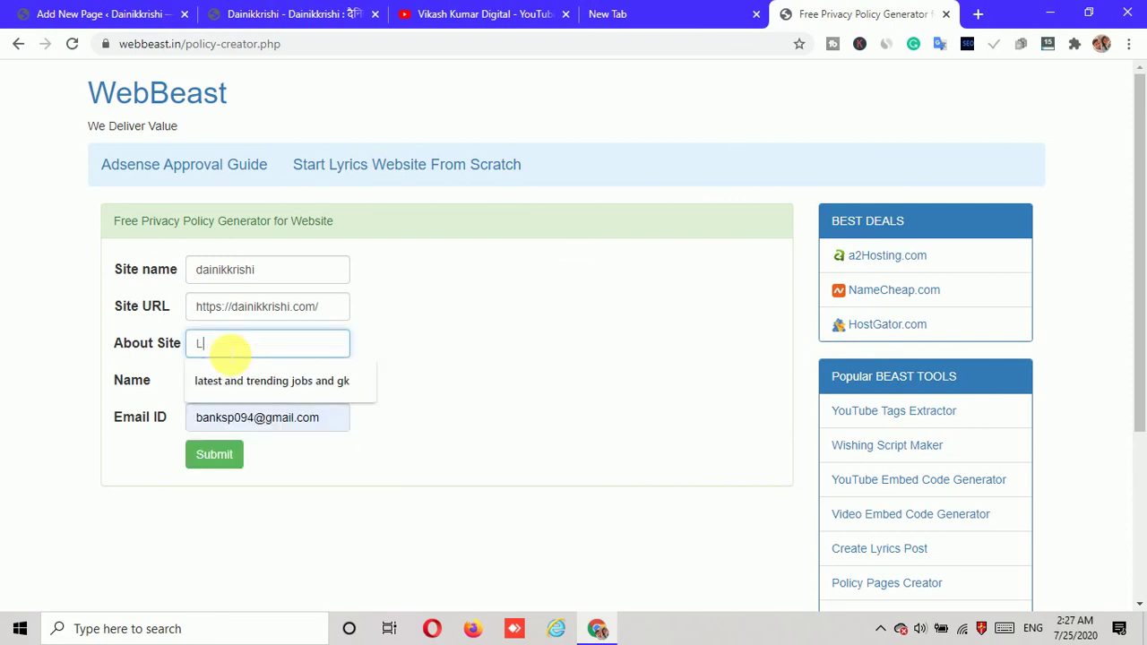
pyautogui.write('atest Jankari')
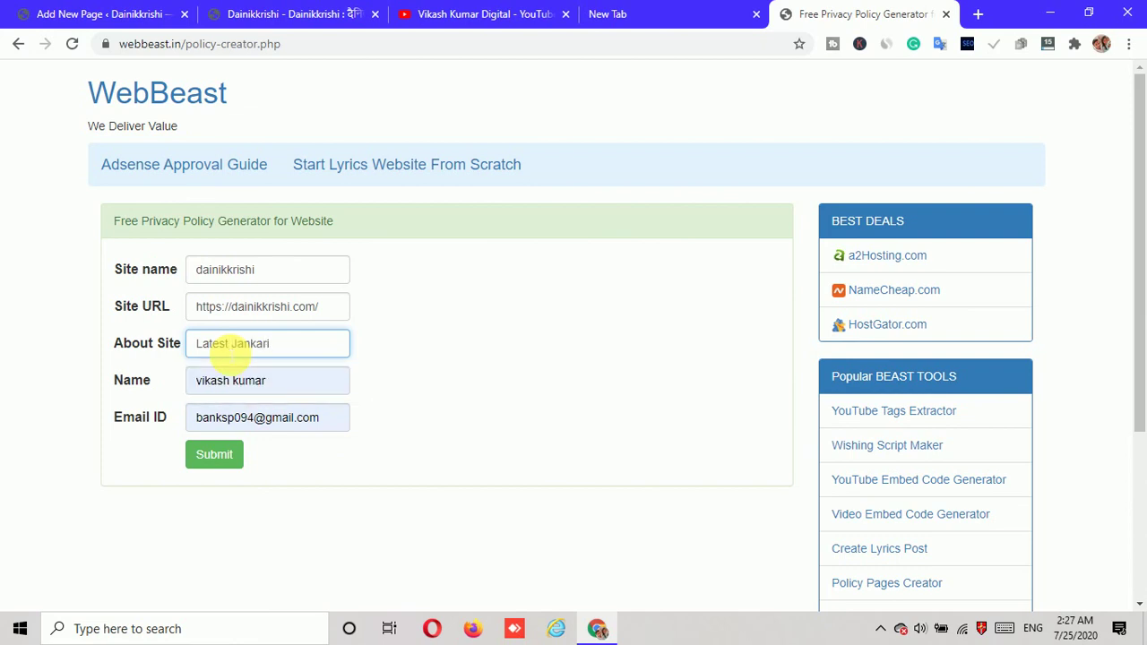
pyautogui.click(213, 456)
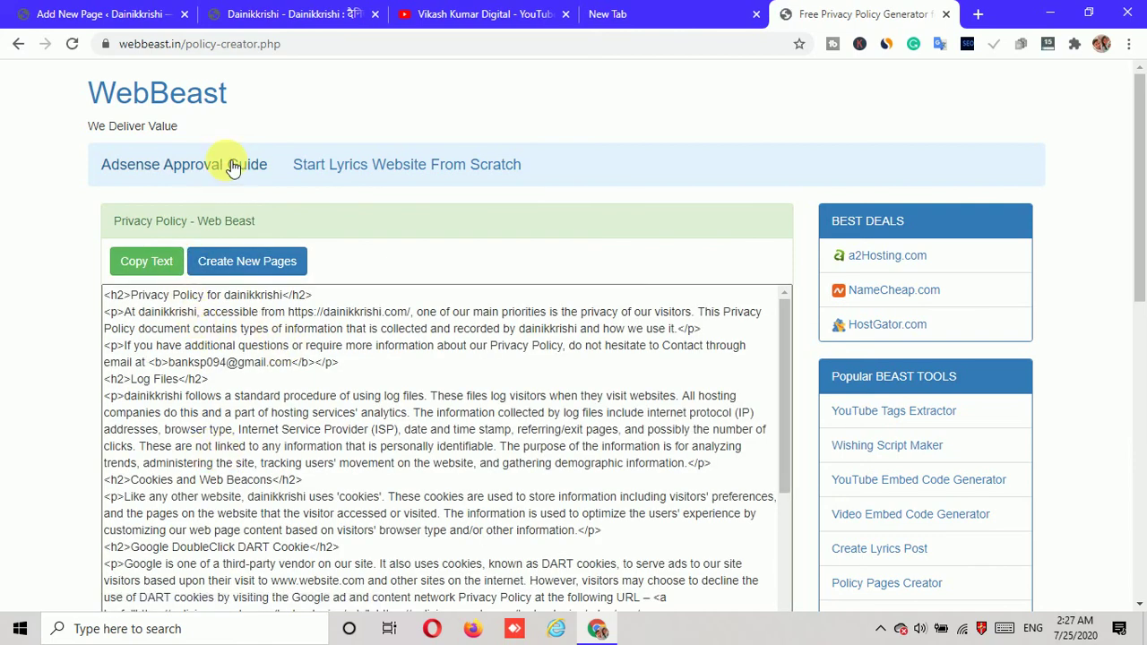
# - Look over the generated policy texts and enter Privacy Policy from the first heading as the new WordPress page's title
pyautogui.scroll(-15, 295, 243)
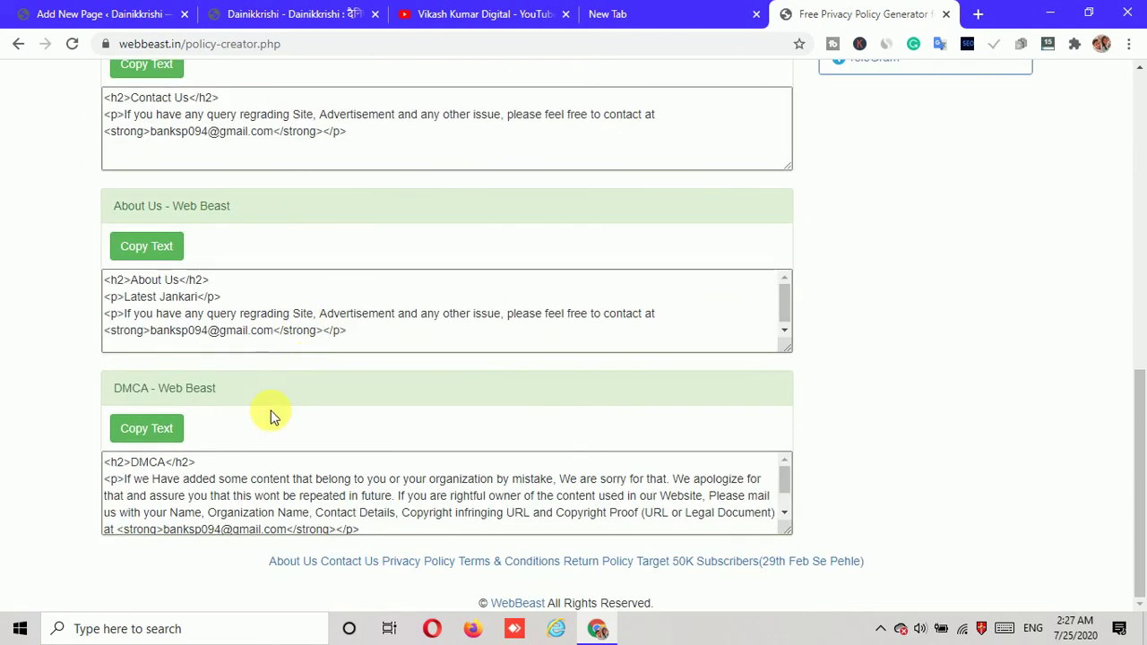
pyautogui.scroll(15, 330, 518)
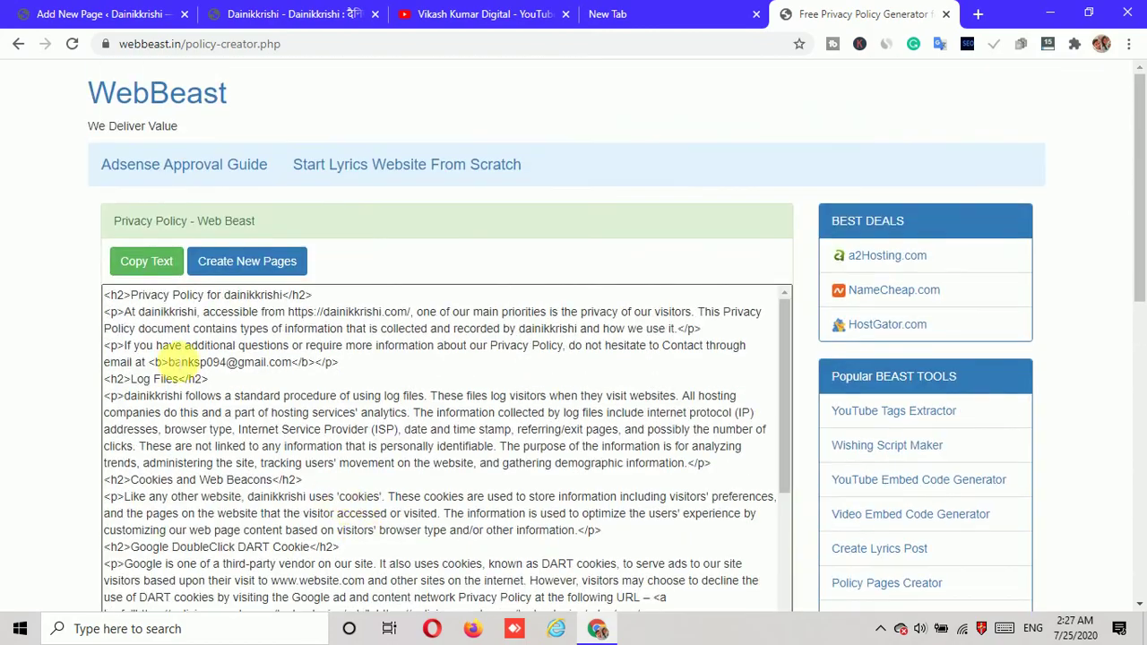
pyautogui.scroll(-6, 162, 357)
pyautogui.scroll(6, 171, 385)
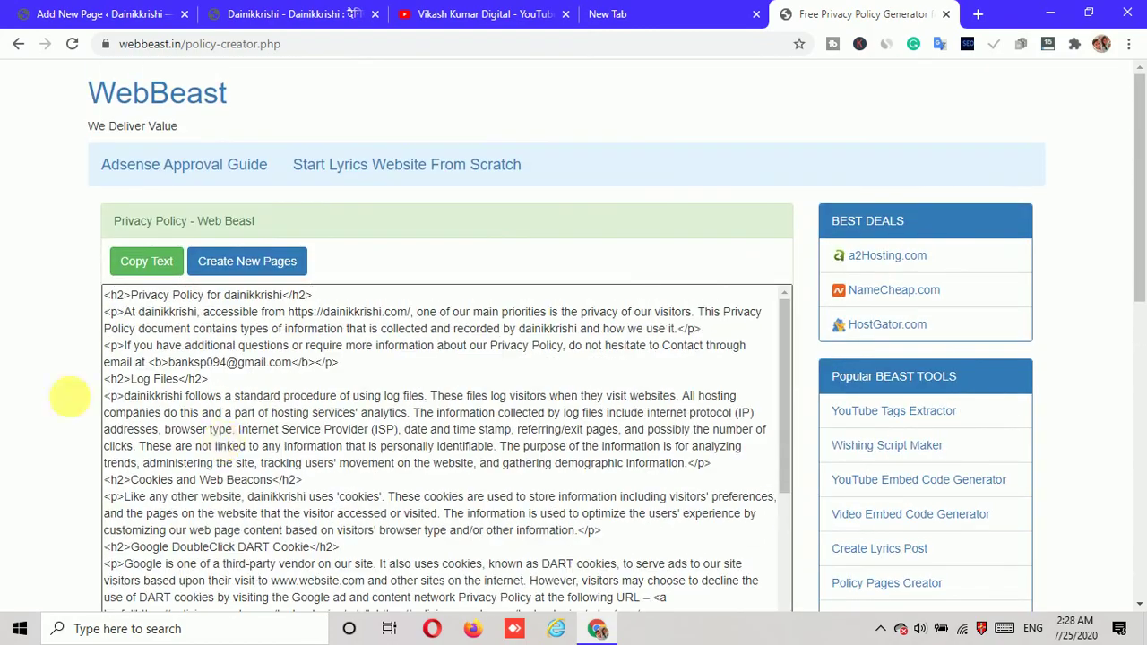
pyautogui.scroll(-15, 70, 395)
pyautogui.scroll(15, 167, 392)
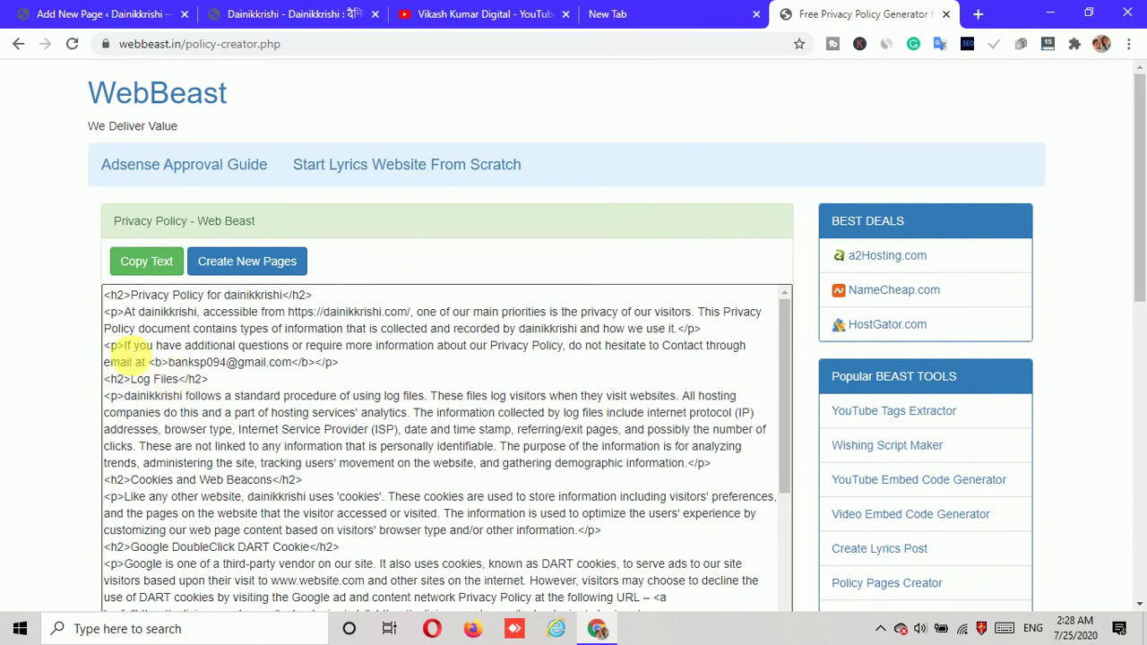
pyautogui.click(146, 263)
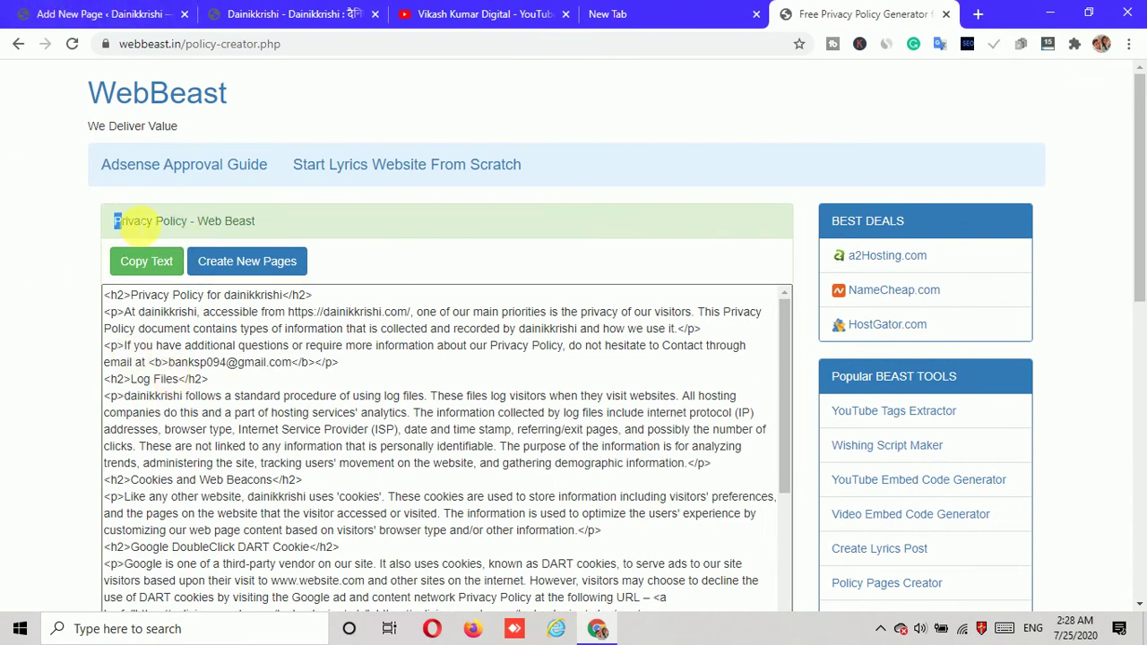
pyautogui.hotkey('ctrl', '1')
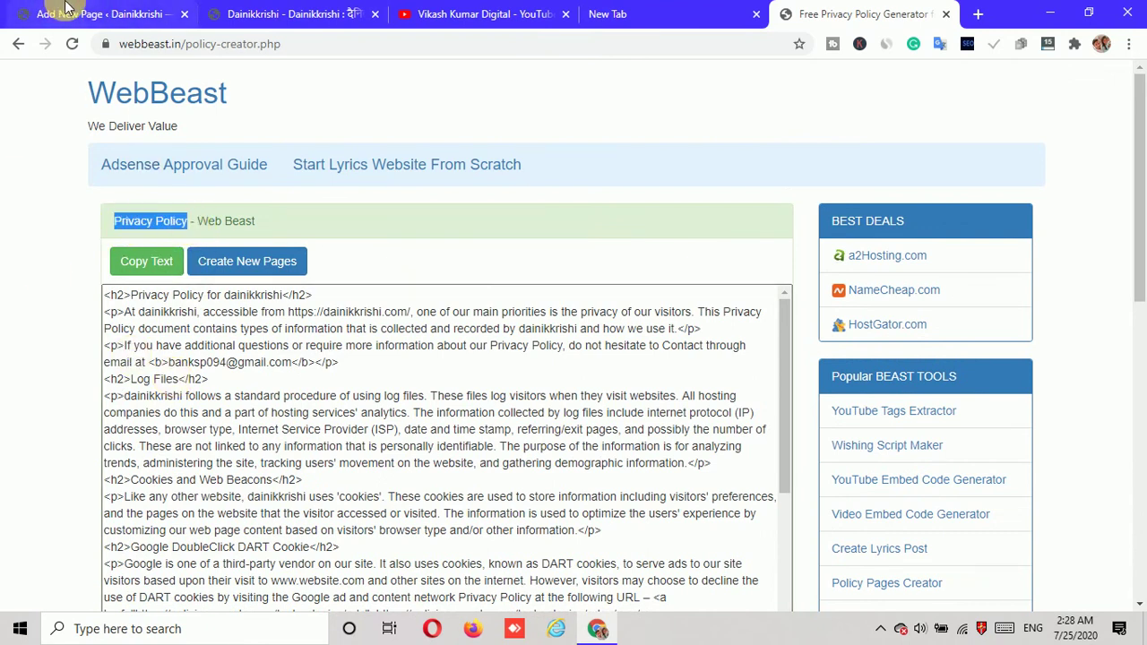
pyautogui.write('Privacy Policy')
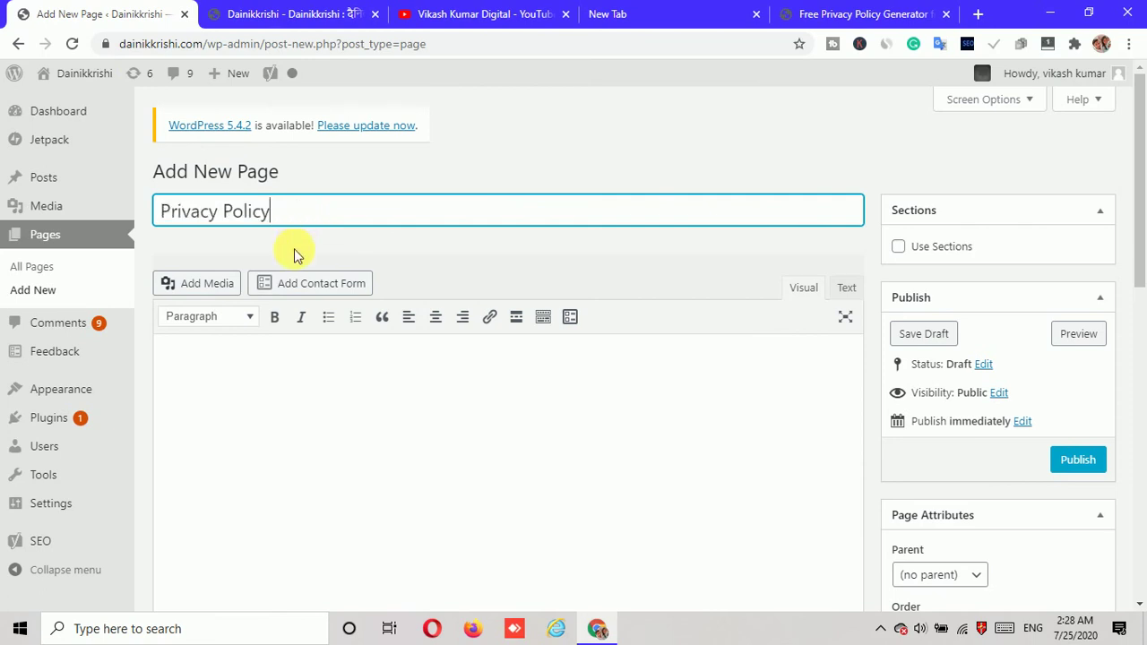
# - Copy the generated privacy policy text from the policy generator and paste it as HTML code into the Privacy Policy page's body
pyautogui.click(474, 11)
pyautogui.click(312, 7)
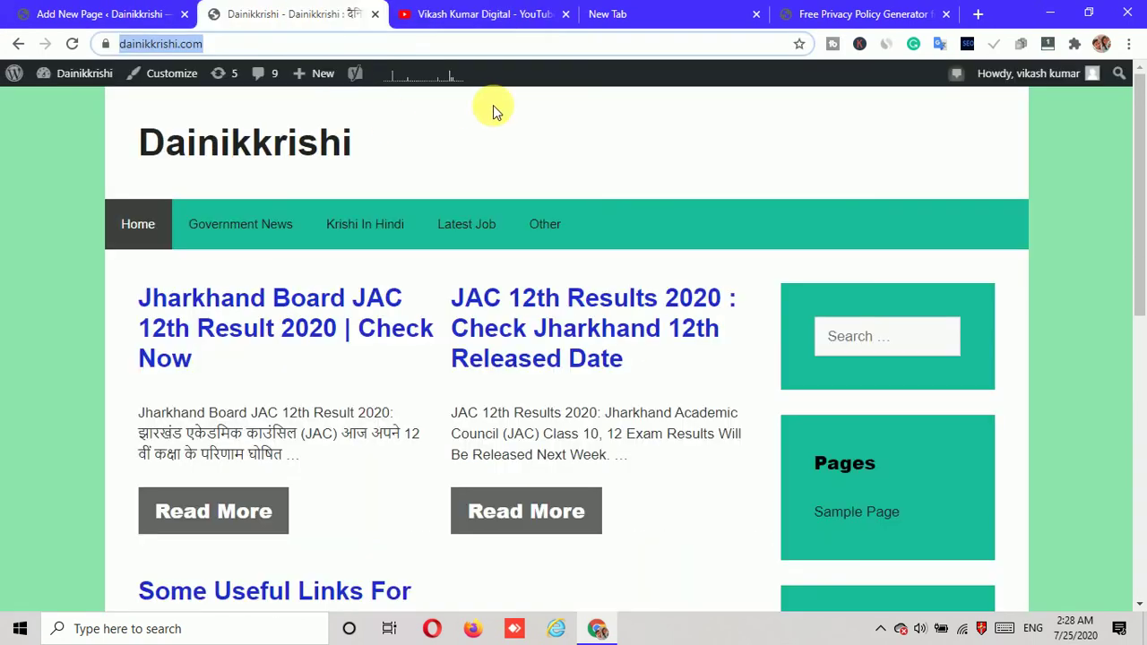
pyautogui.click(815, 11)
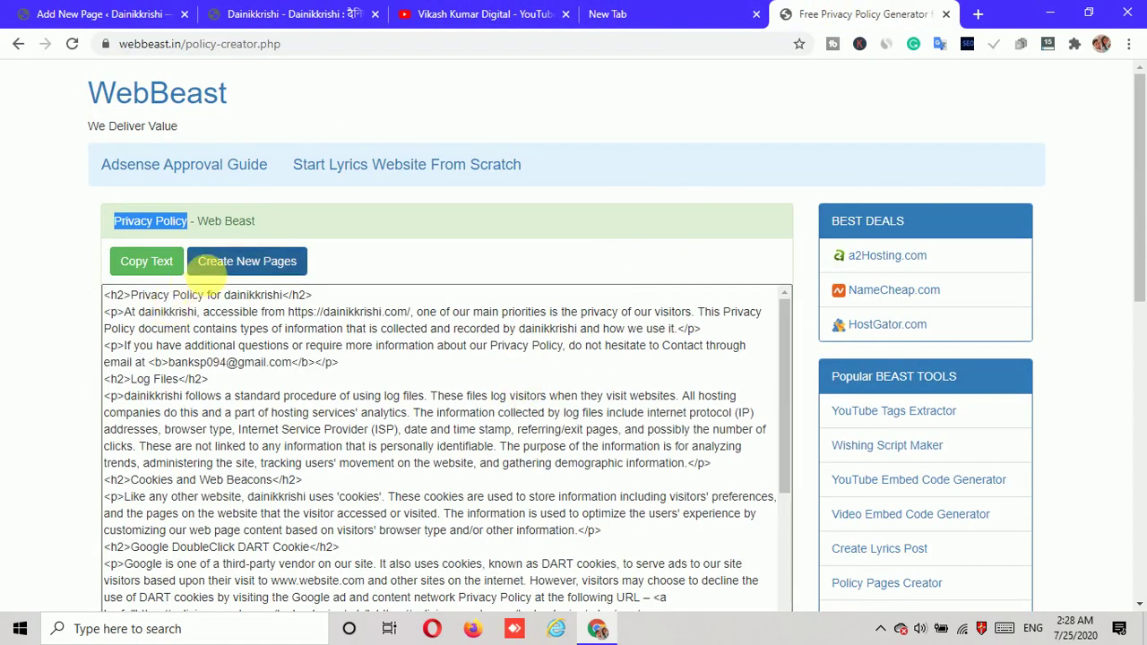
pyautogui.click(147, 265)
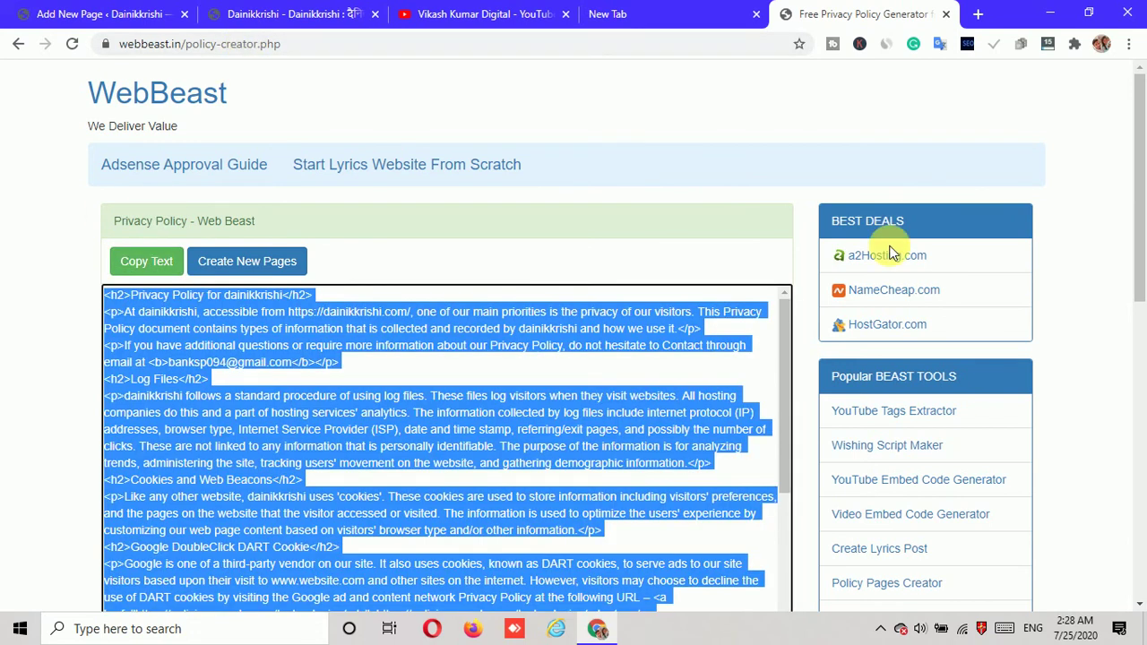
pyautogui.click(98, 13)
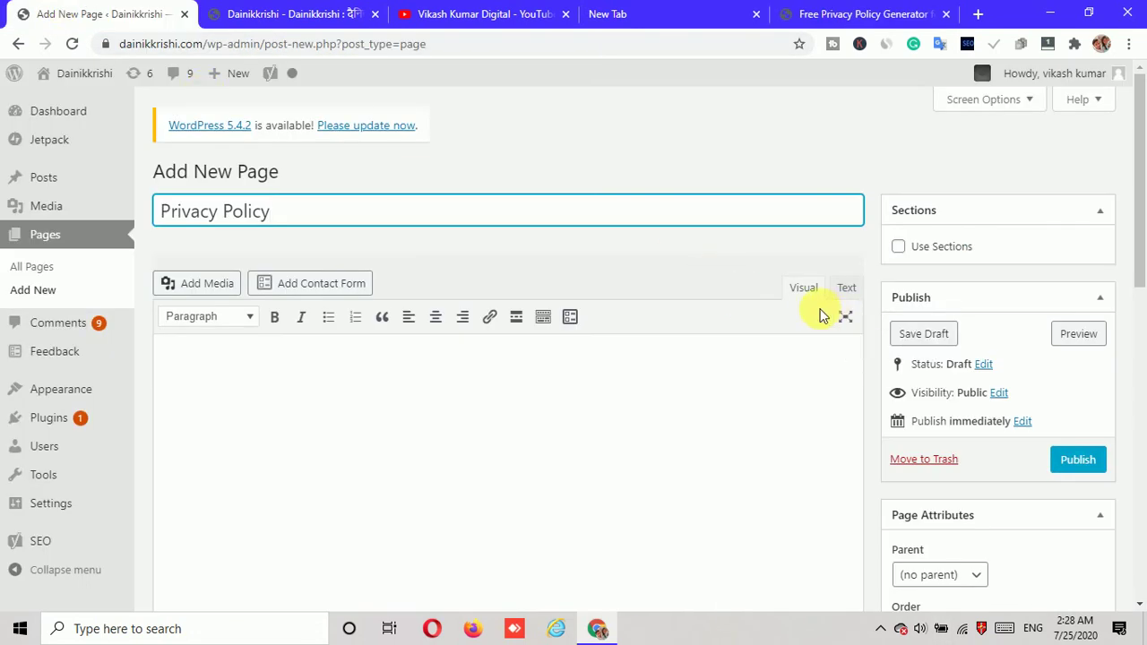
pyautogui.click(847, 289)
pyautogui.scroll(-2, 583, 368)
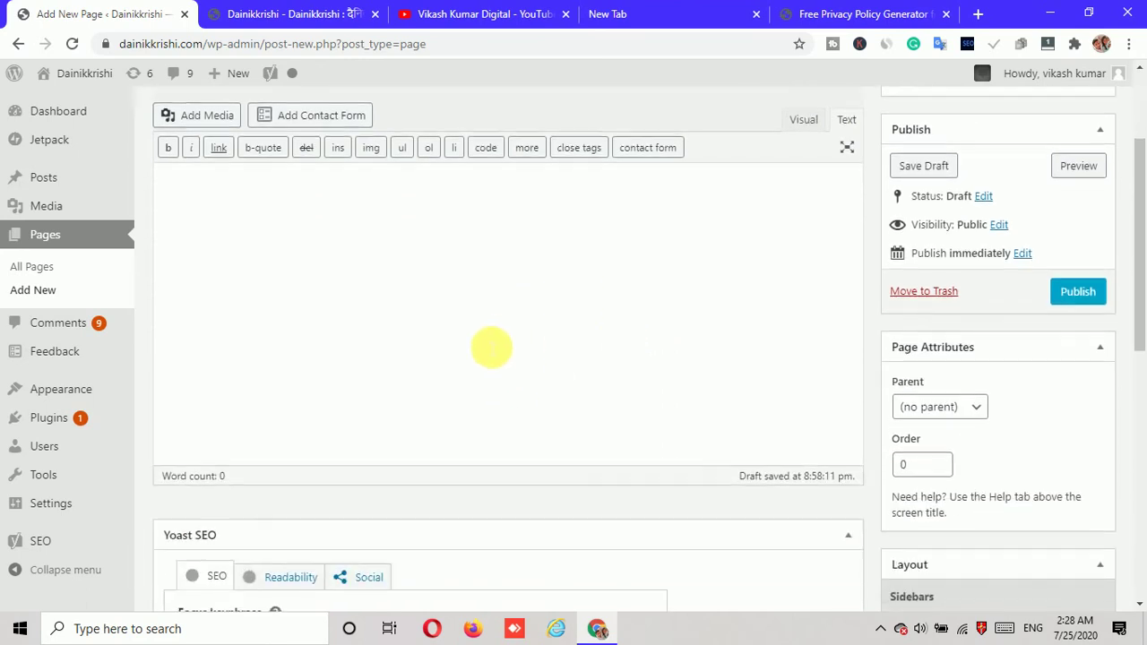
pyautogui.hotkey('ctrl', 'v')
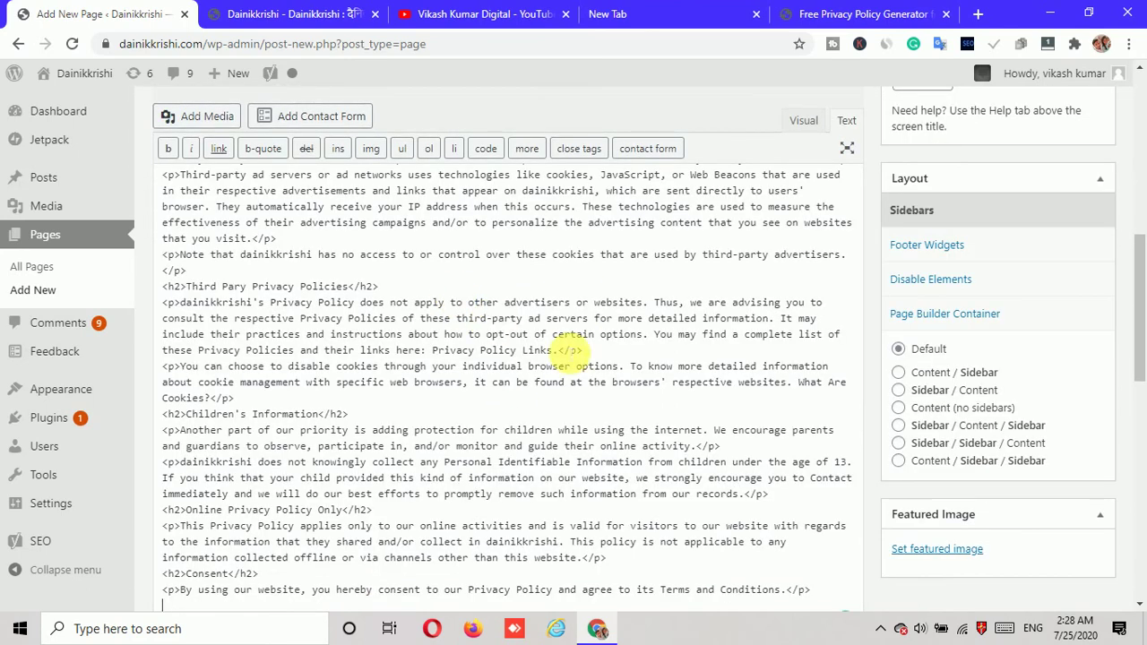
pyautogui.scroll(3, 724, 219)
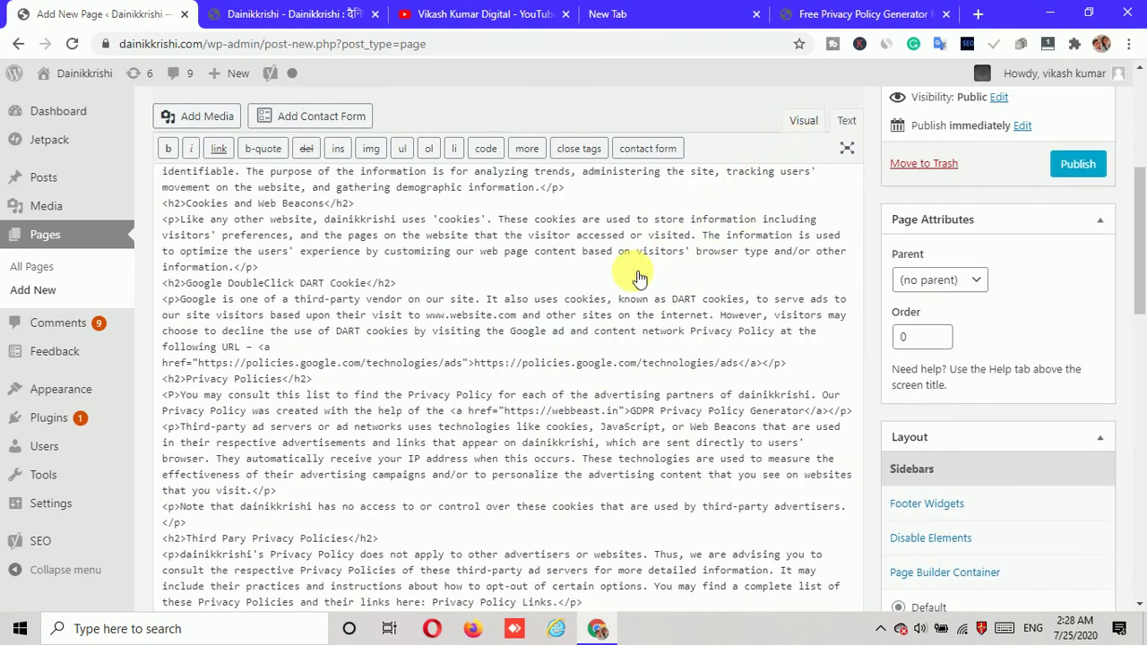
# - Review the formatted Privacy Policy text in the visual editor from start to end and publish the page
pyautogui.click(798, 123)
pyautogui.scroll(-15, 346, 469)
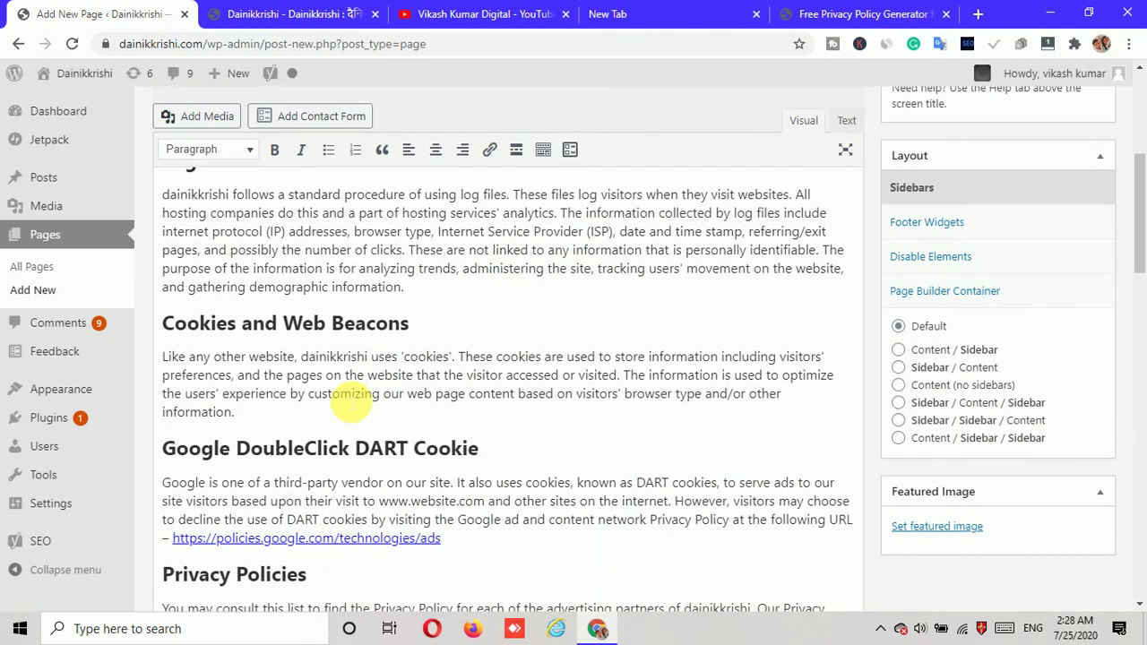
pyautogui.scroll(-4, 330, 413)
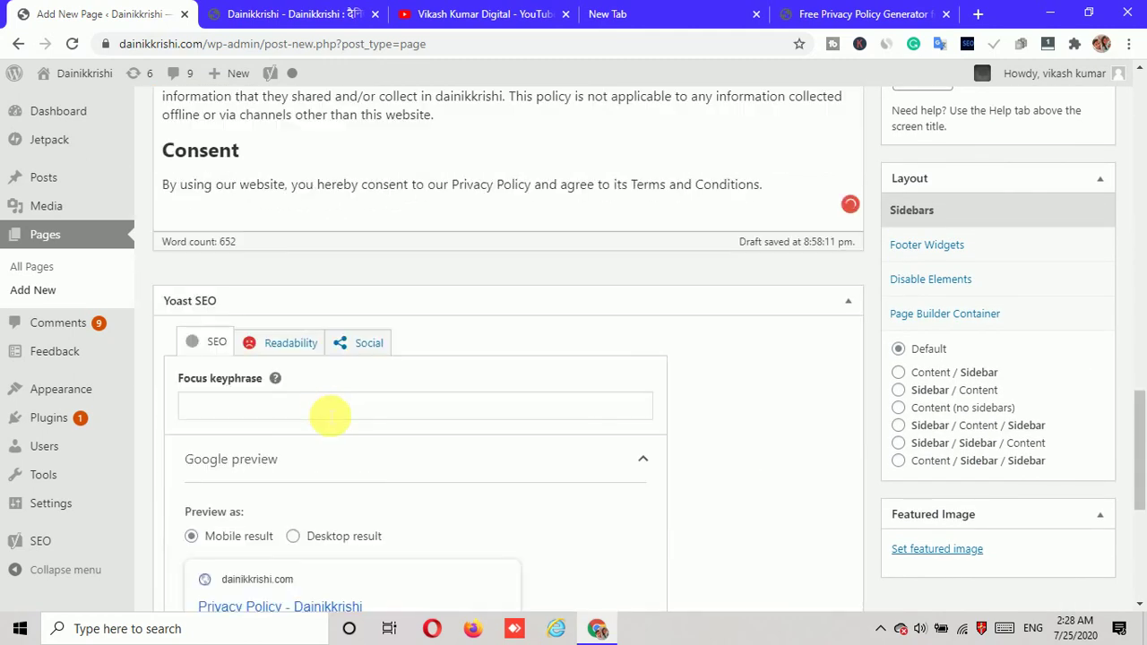
pyautogui.scroll(20, 328, 415)
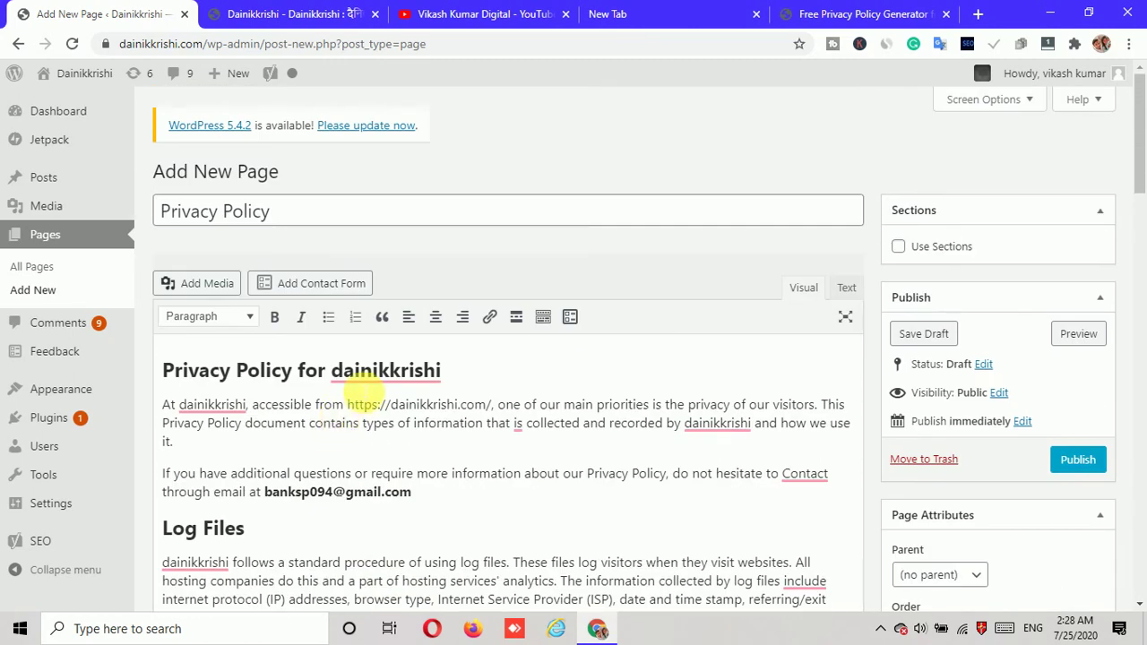
pyautogui.moveTo(215, 407)
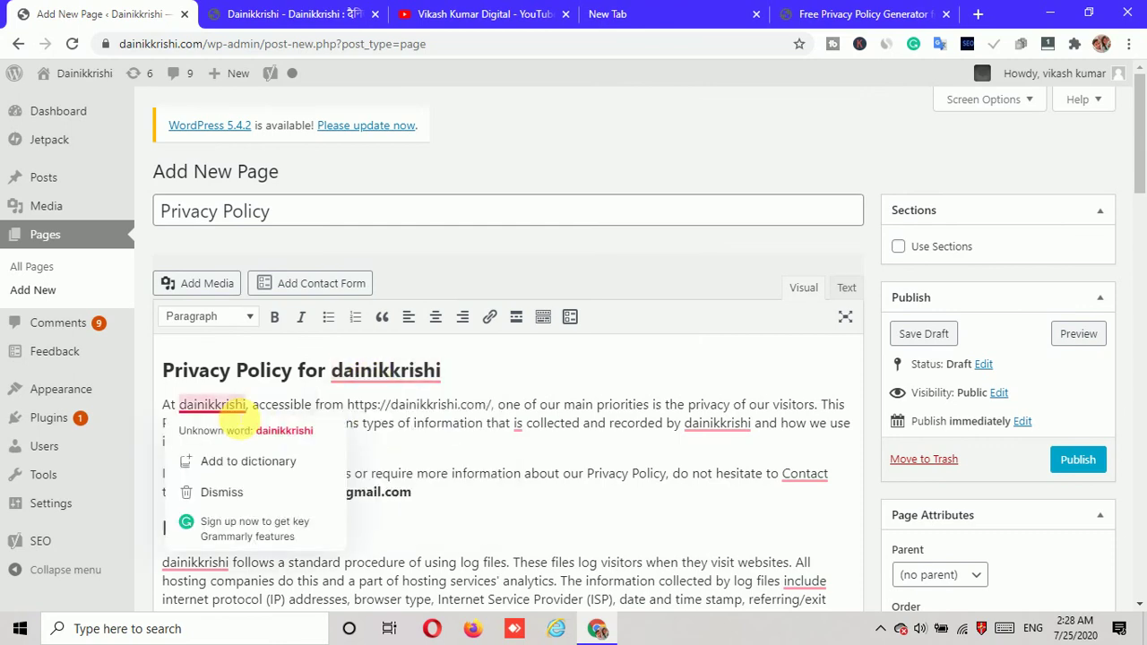
pyautogui.scroll(-1, 247, 452)
pyautogui.scroll(-15, 250, 468)
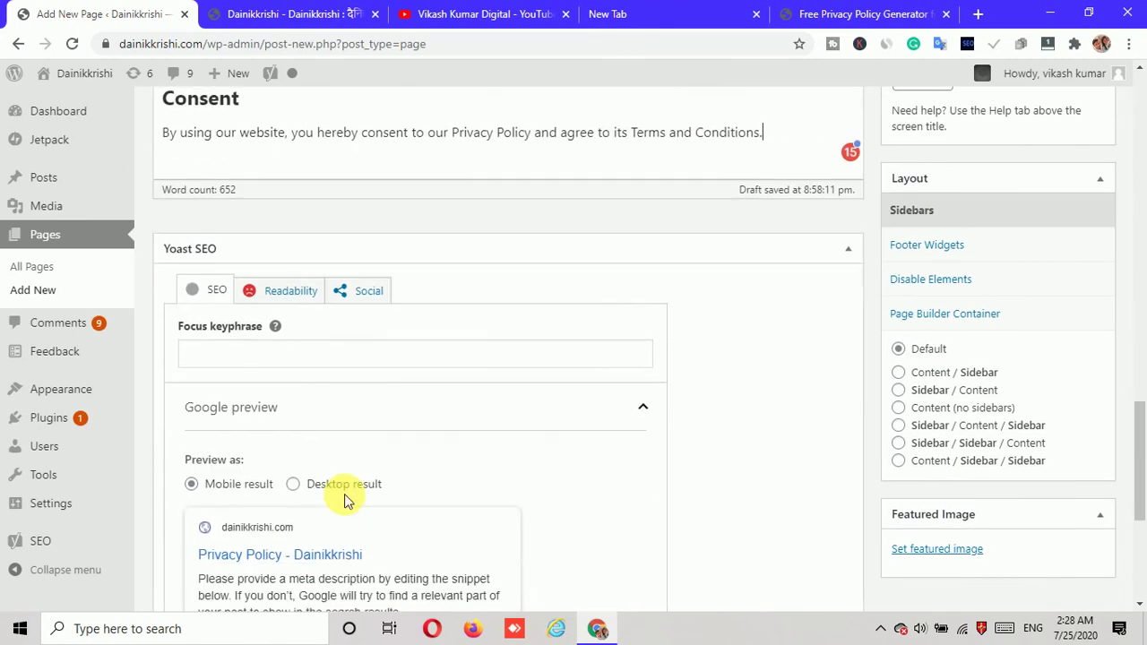
pyautogui.scroll(-4, 295, 410)
pyautogui.scroll(10, 517, 404)
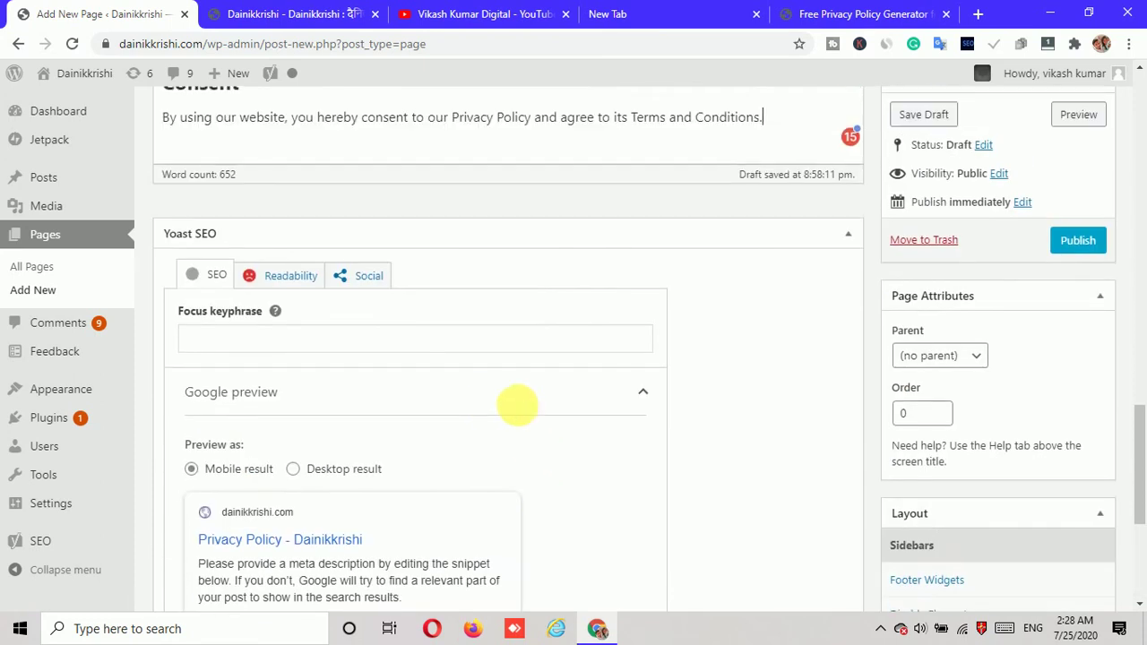
pyautogui.scroll(4, 583, 409)
pyautogui.click(1076, 372)
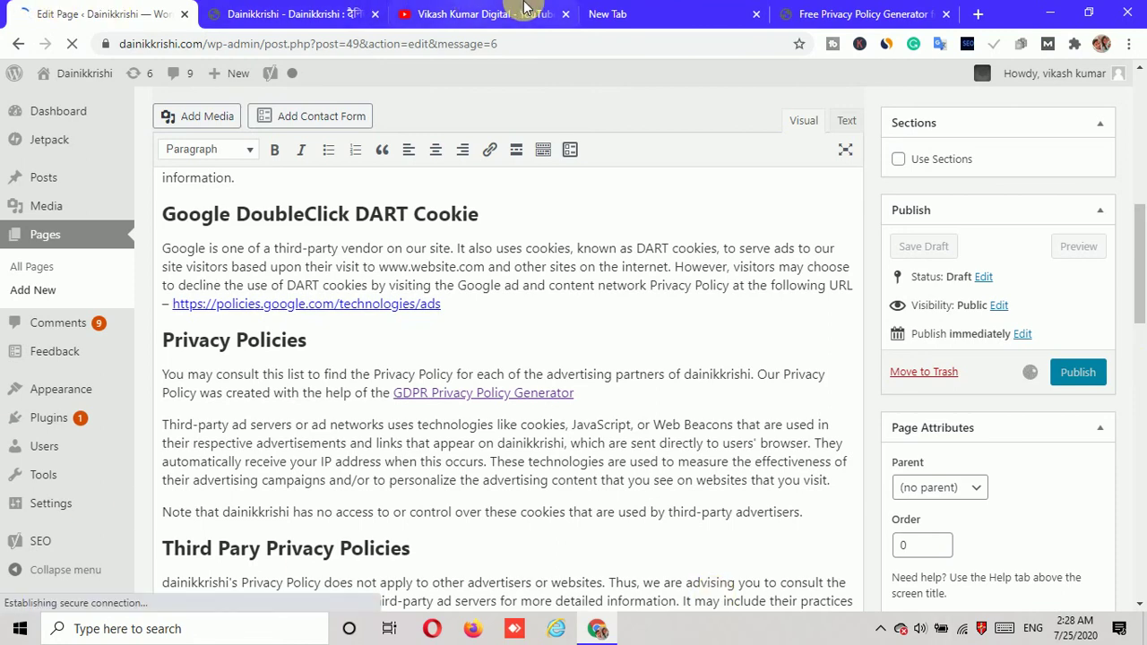
# - Add another new page in WordPress and title it Contact Us, using the heading from the policy generator
pyautogui.click(861, 13)
pyautogui.scroll(-10, 295, 323)
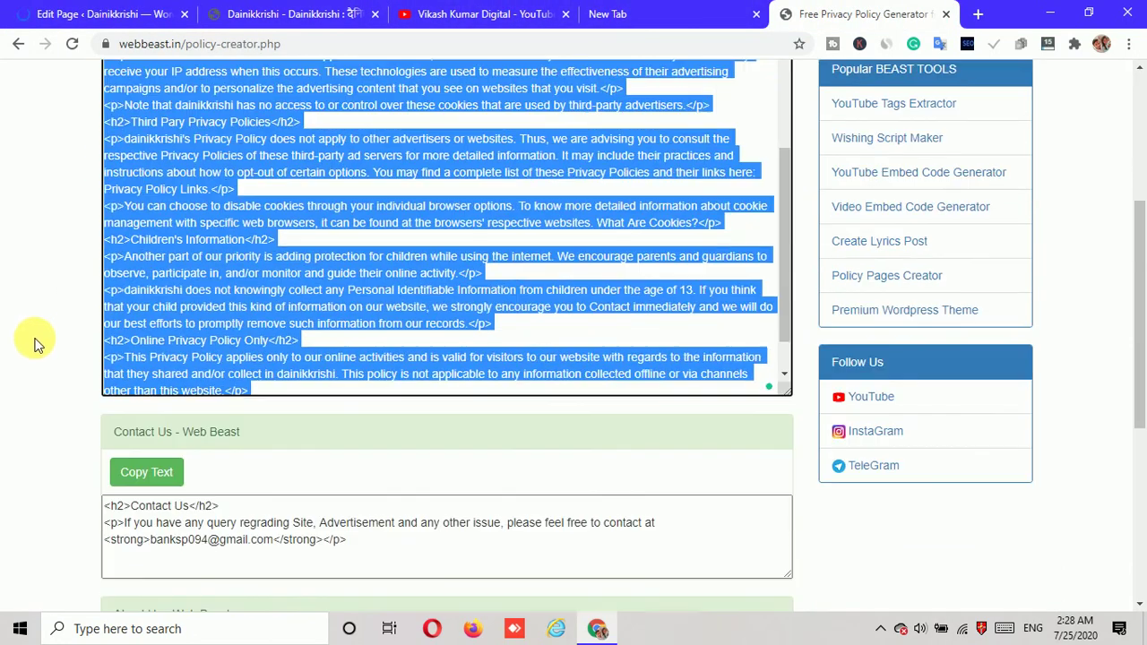
pyautogui.scroll(-3, 36, 345)
pyautogui.moveTo(115, 152); pyautogui.dragTo(150, 155)
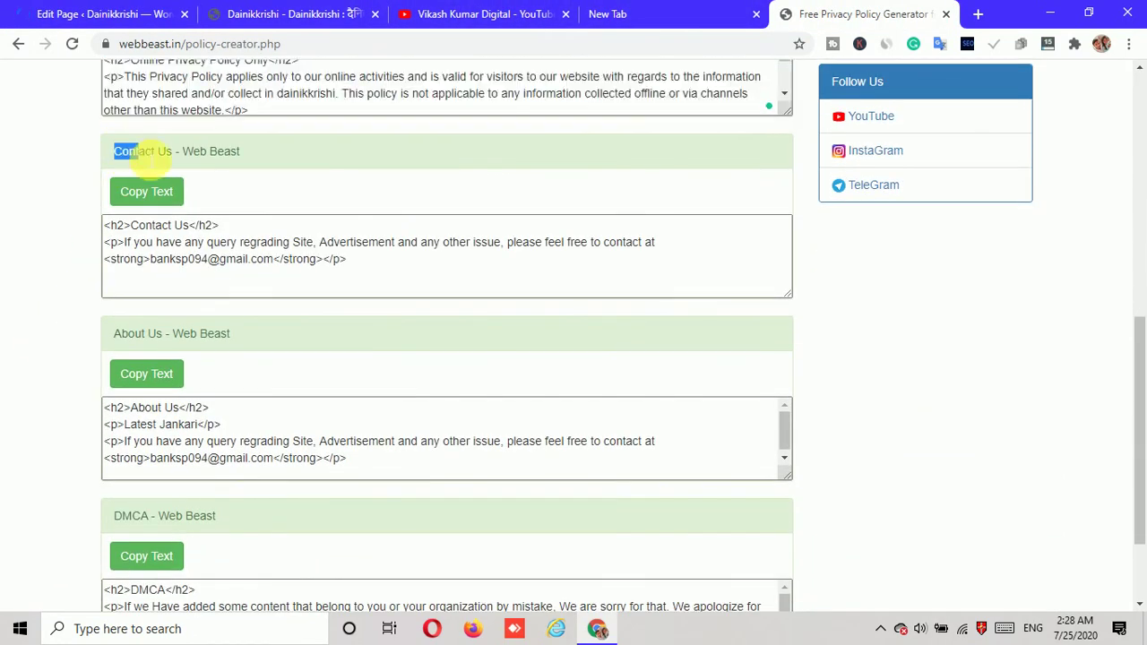
pyautogui.click(56, 15)
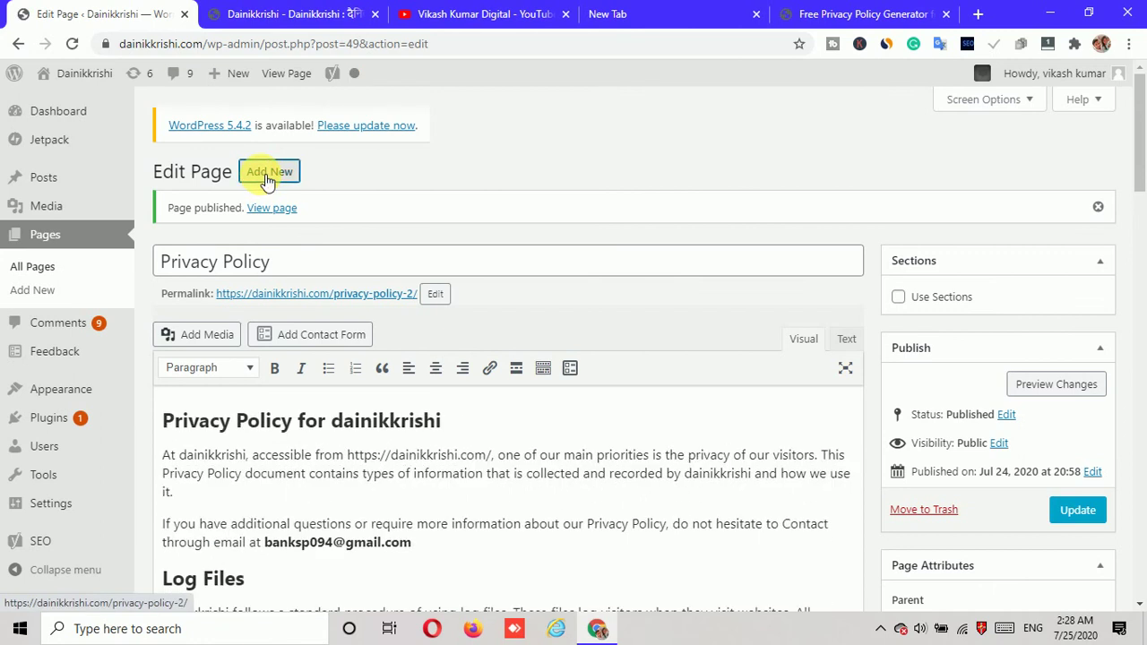
pyautogui.click(266, 174)
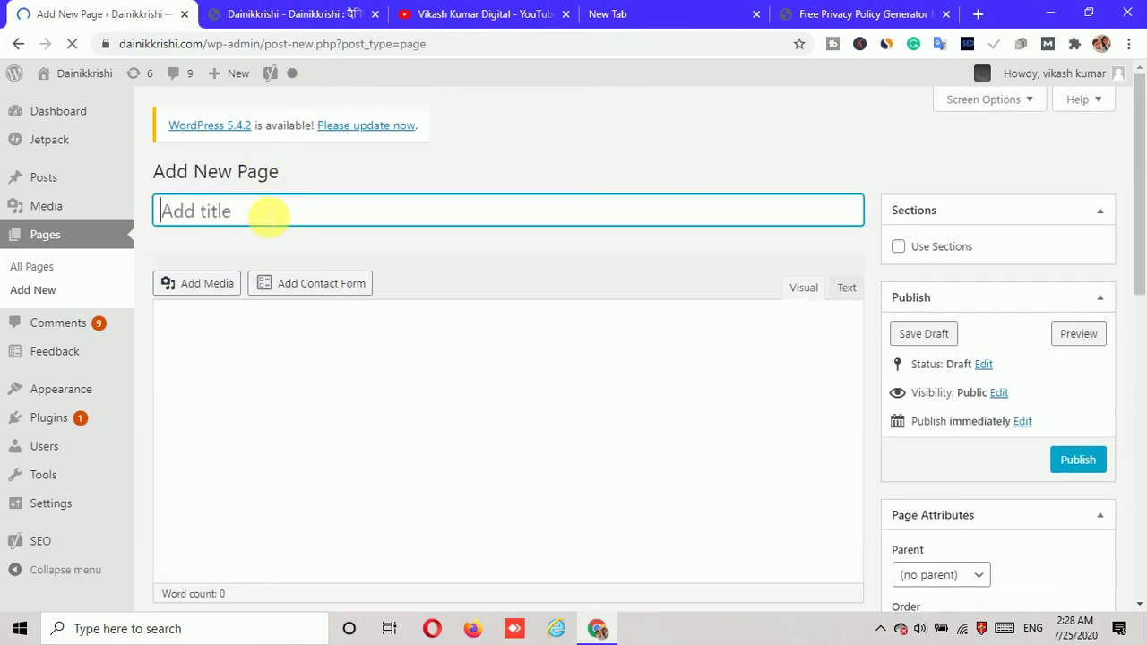
pyautogui.write('Contact Us')
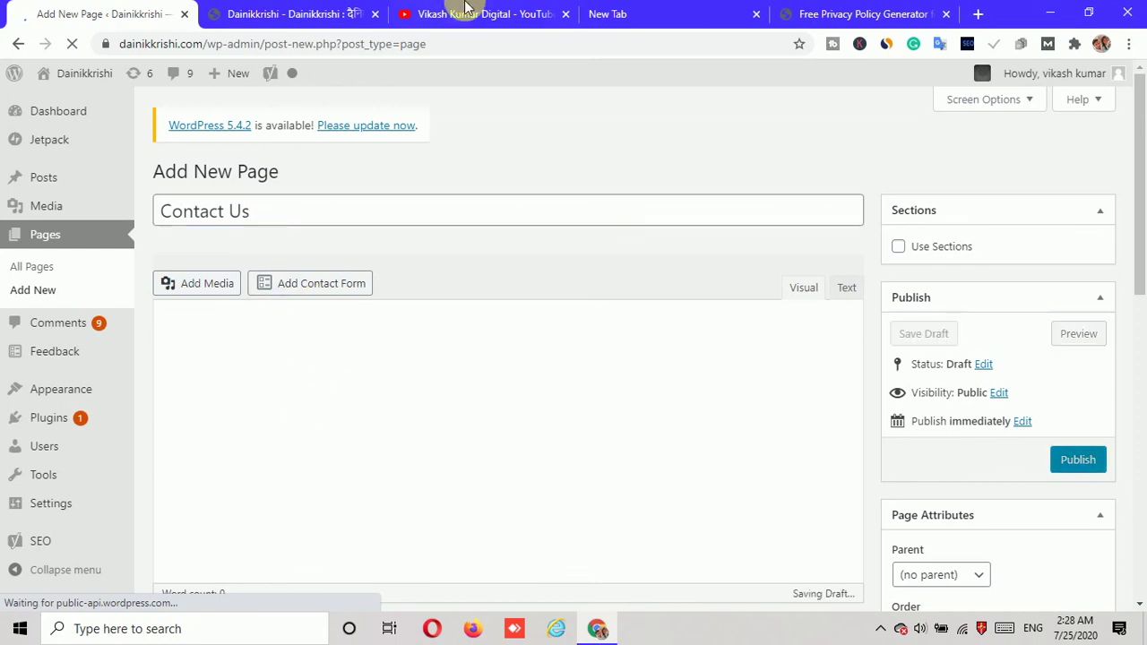
# - Copy the generated Contact Us text from the policy generator and return to the new WordPress page
pyautogui.click(833, 13)
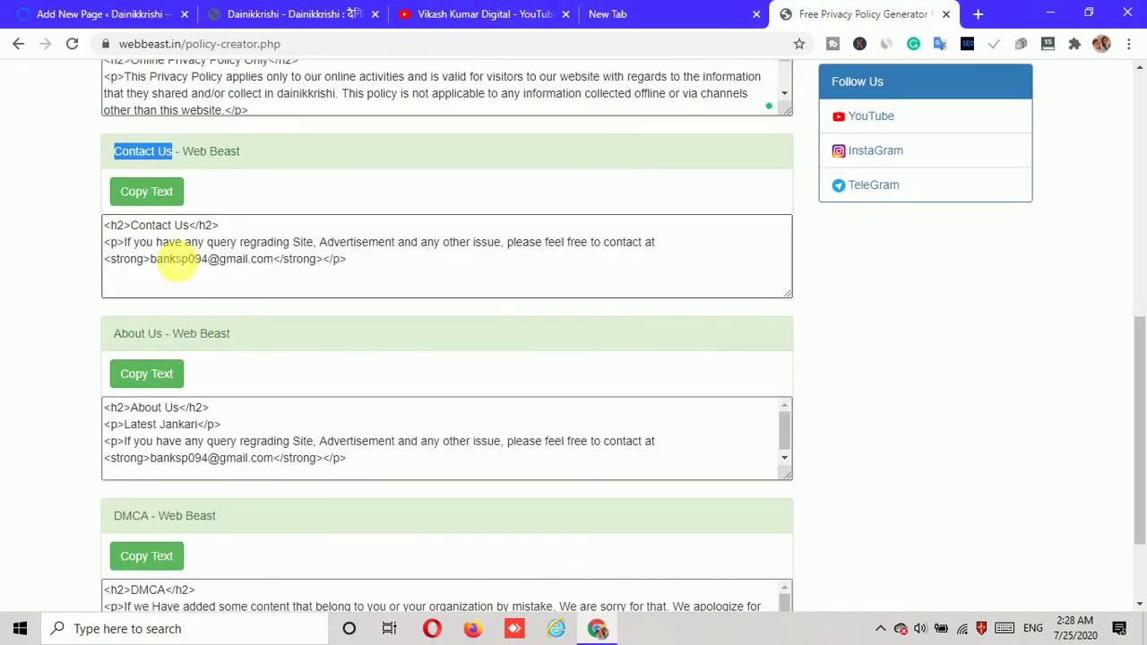
pyautogui.click(146, 192)
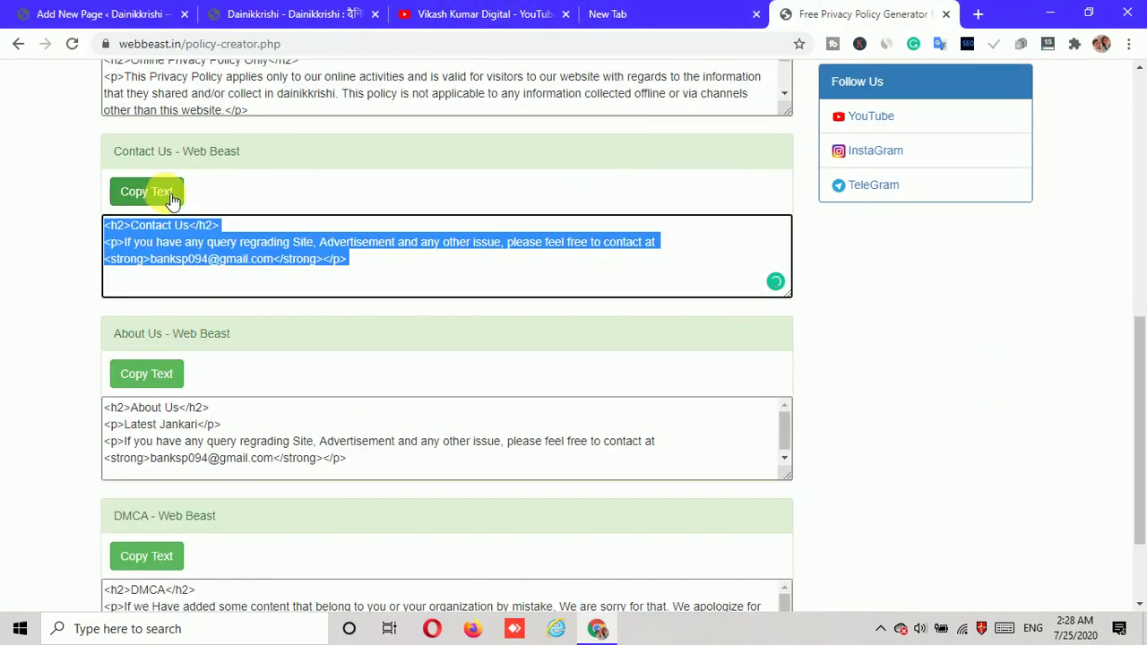
pyautogui.click(146, 192)
pyautogui.click(90, 14)
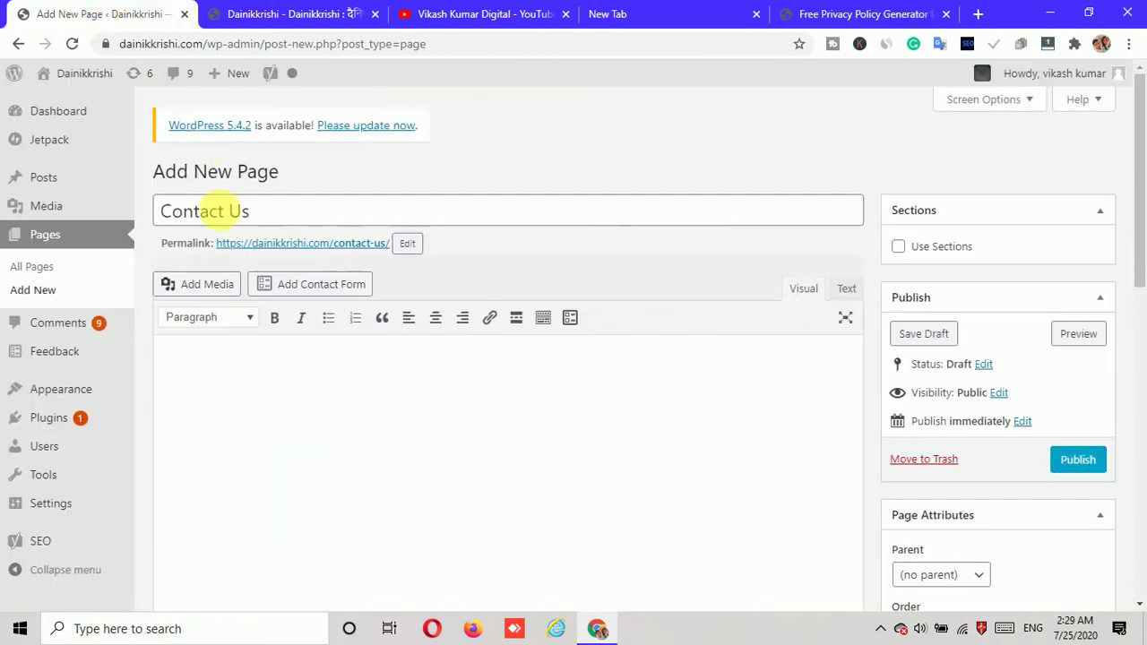
pyautogui.click(231, 370)
pyautogui.hotkey('ctrl', 'v')
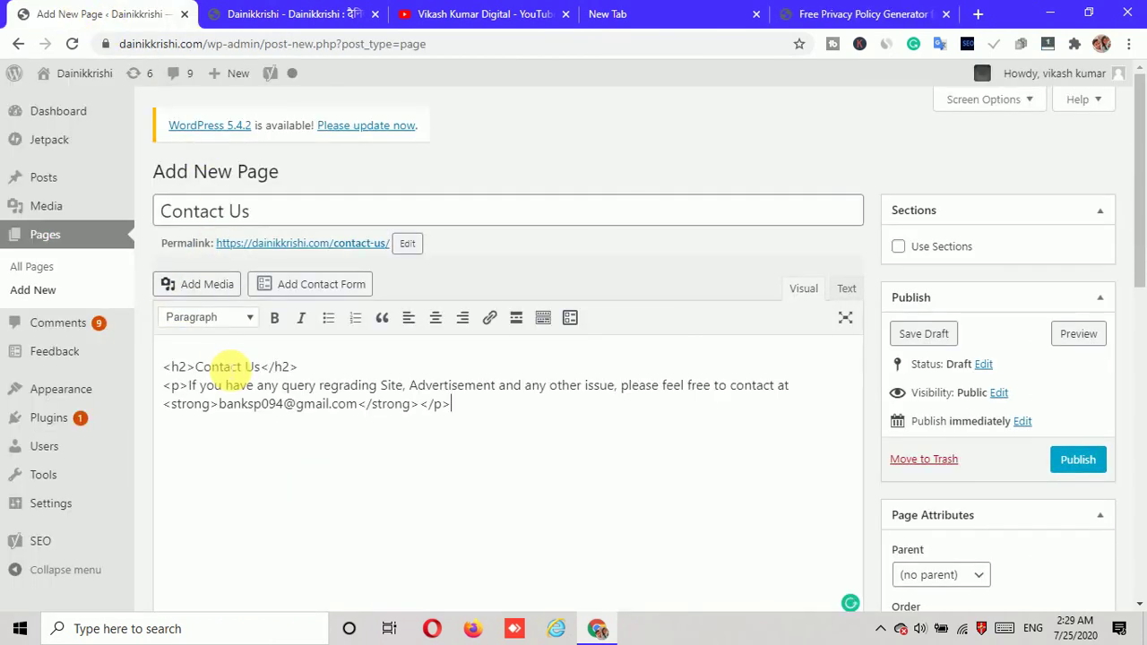
pyautogui.click(544, 319)
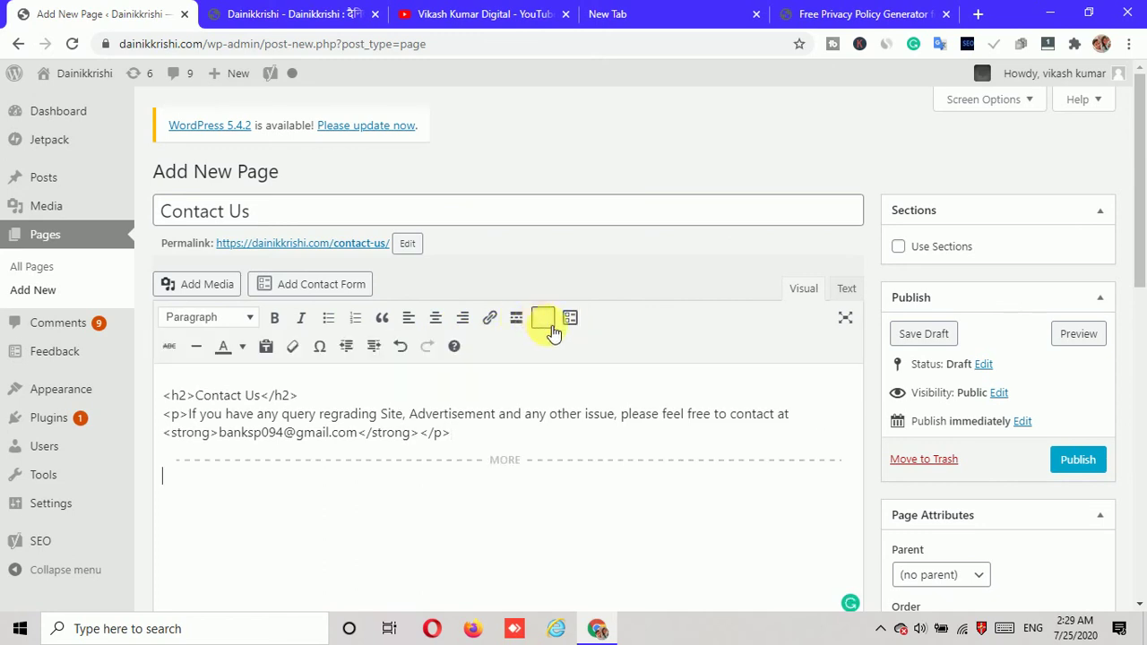
pyautogui.click(524, 459)
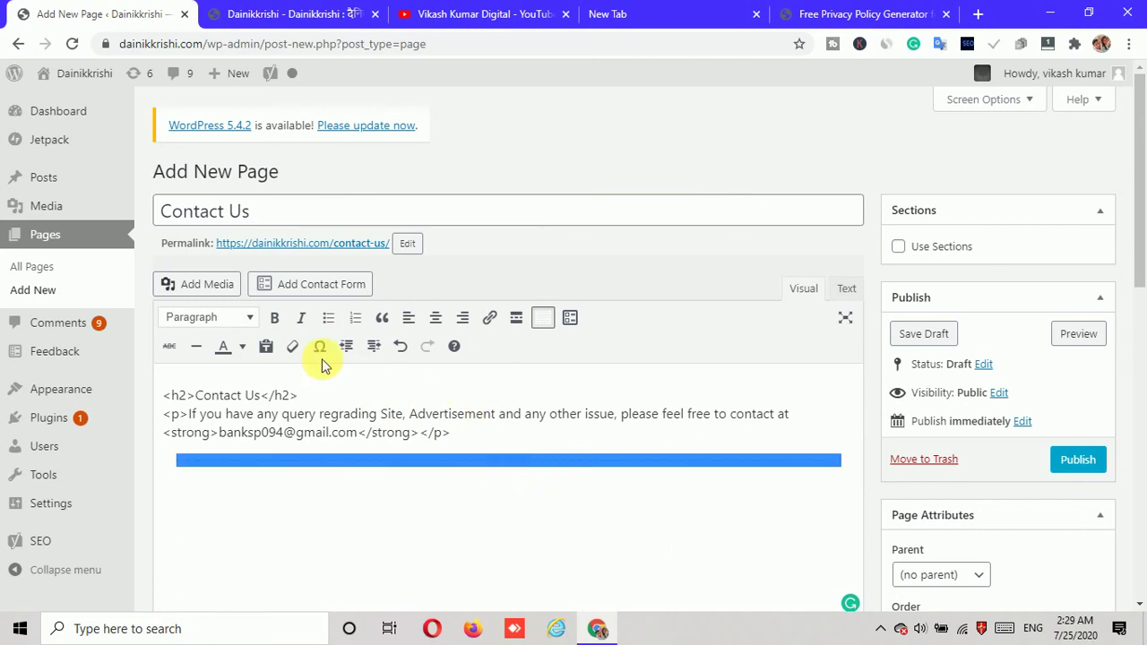
pyautogui.click(412, 347)
pyautogui.click(410, 346)
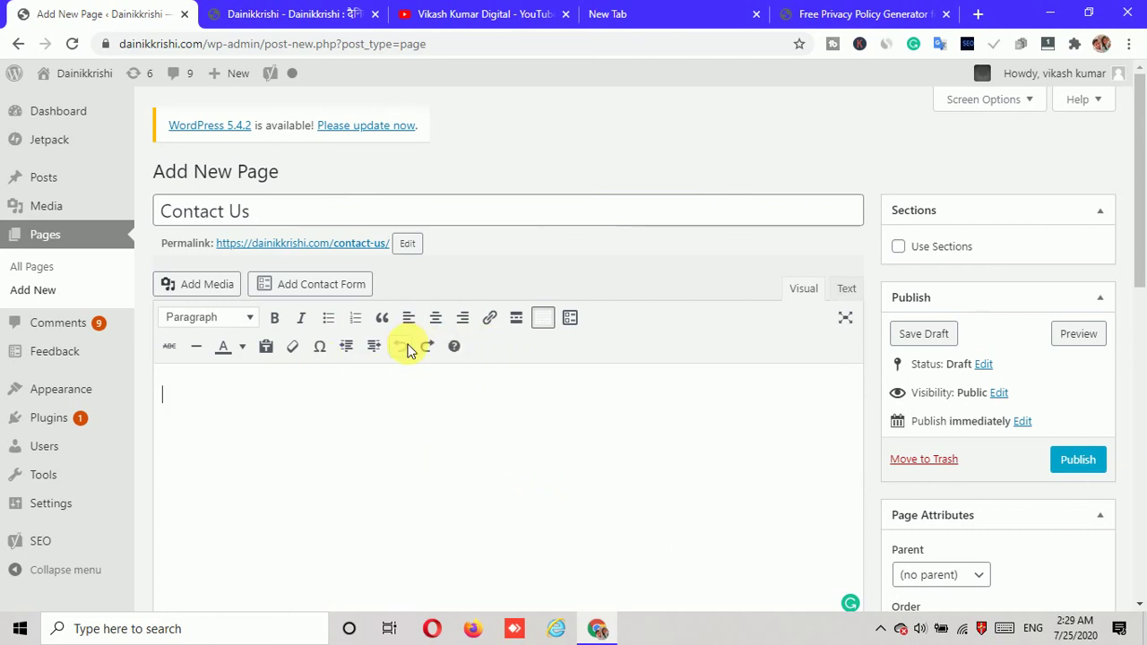
# - Paste the copied text as HTML code into the Contact Us page's body, view it formatted, and publish the page
pyautogui.click(846, 287)
pyautogui.click(401, 413)
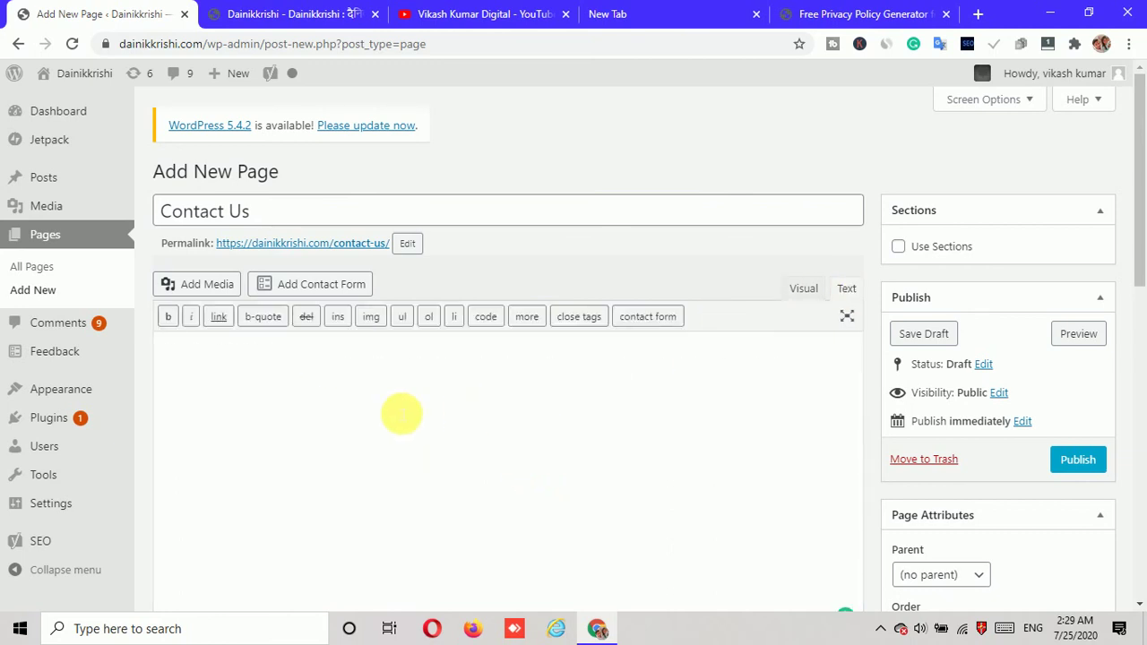
pyautogui.hotkey('ctrl', 'v')
pyautogui.click(803, 289)
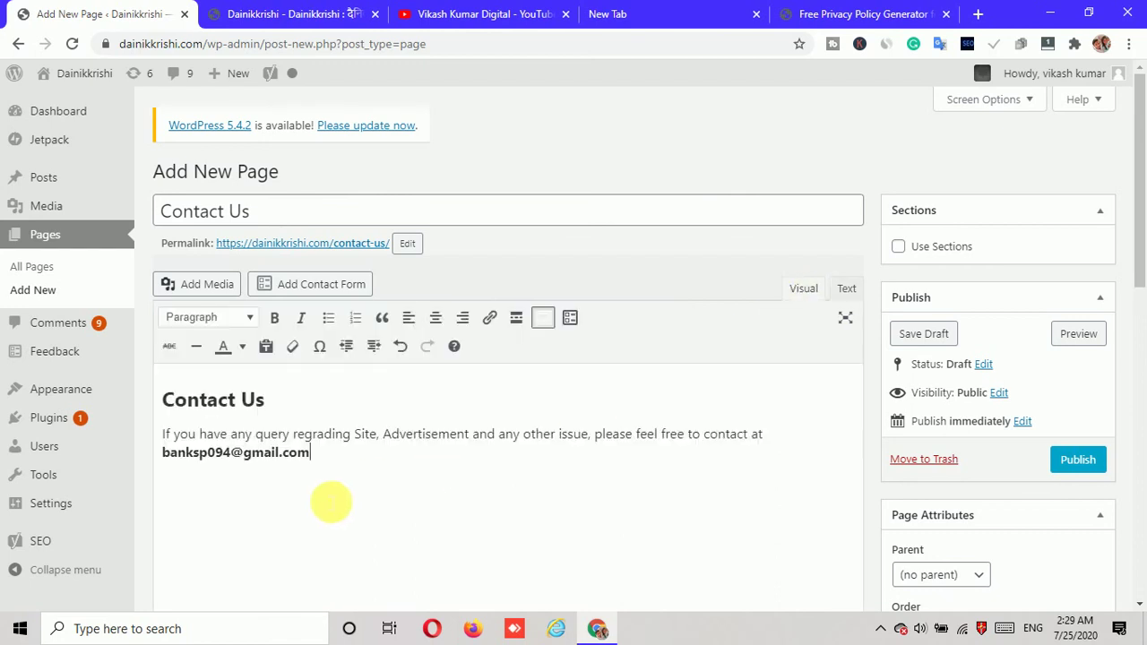
pyautogui.click(1061, 466)
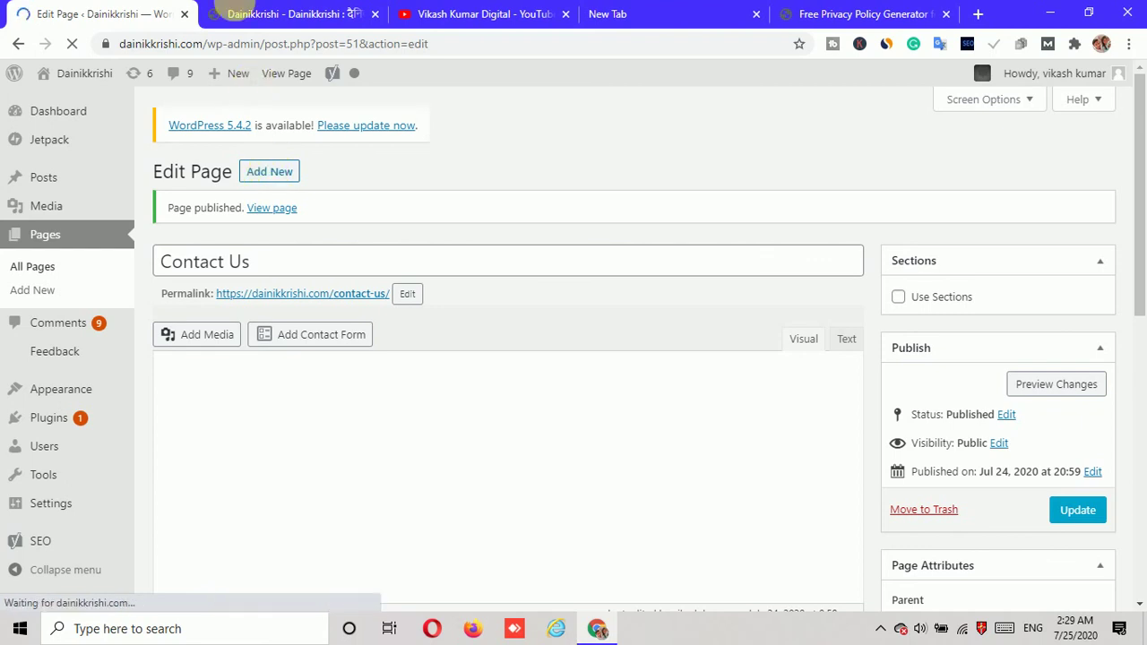
# - Add another new page in WordPress and title it About Us, using the heading from the policy generator
pyautogui.click(842, 14)
pyautogui.scroll(-1, 358, 377)
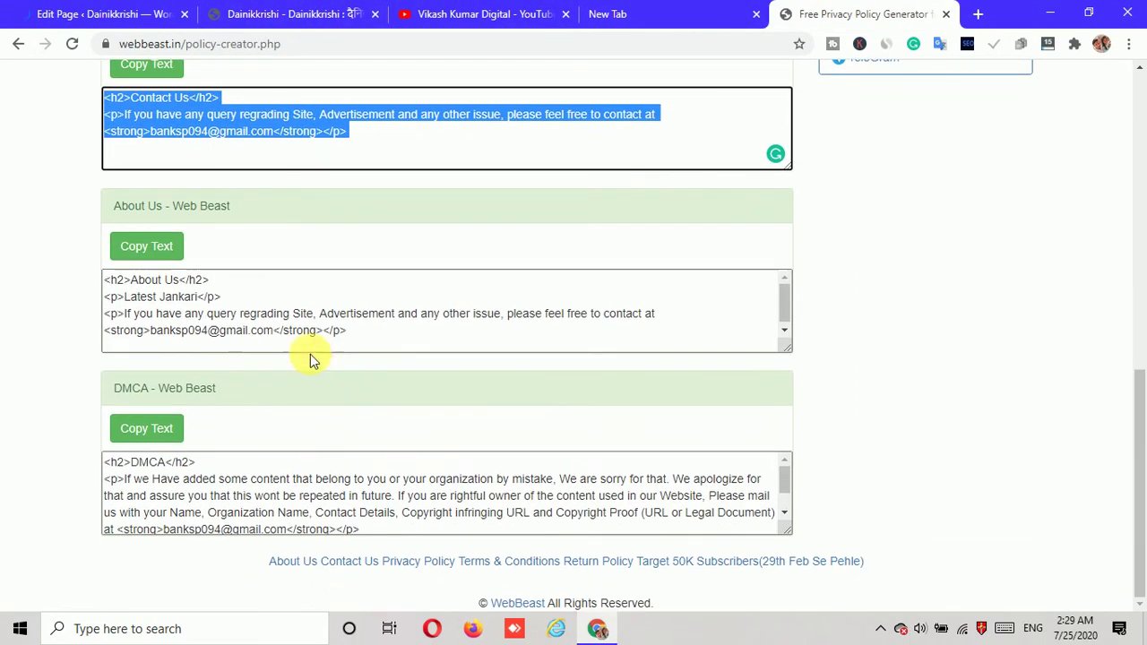
pyautogui.moveTo(113, 205); pyautogui.dragTo(190, 206)
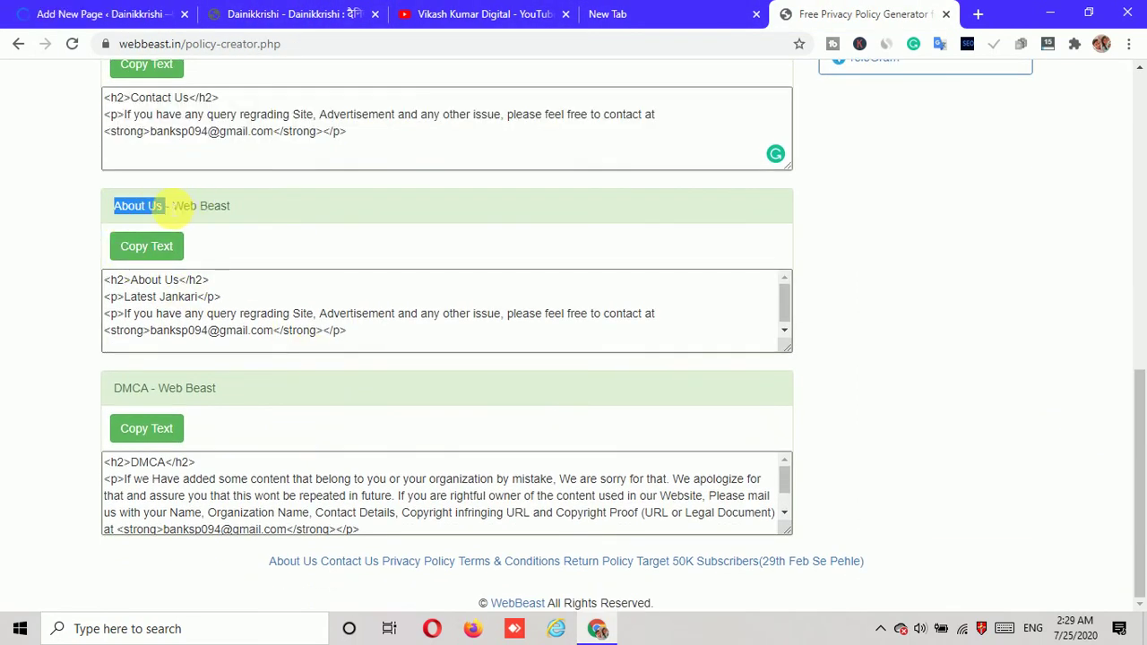
pyautogui.click(103, 13)
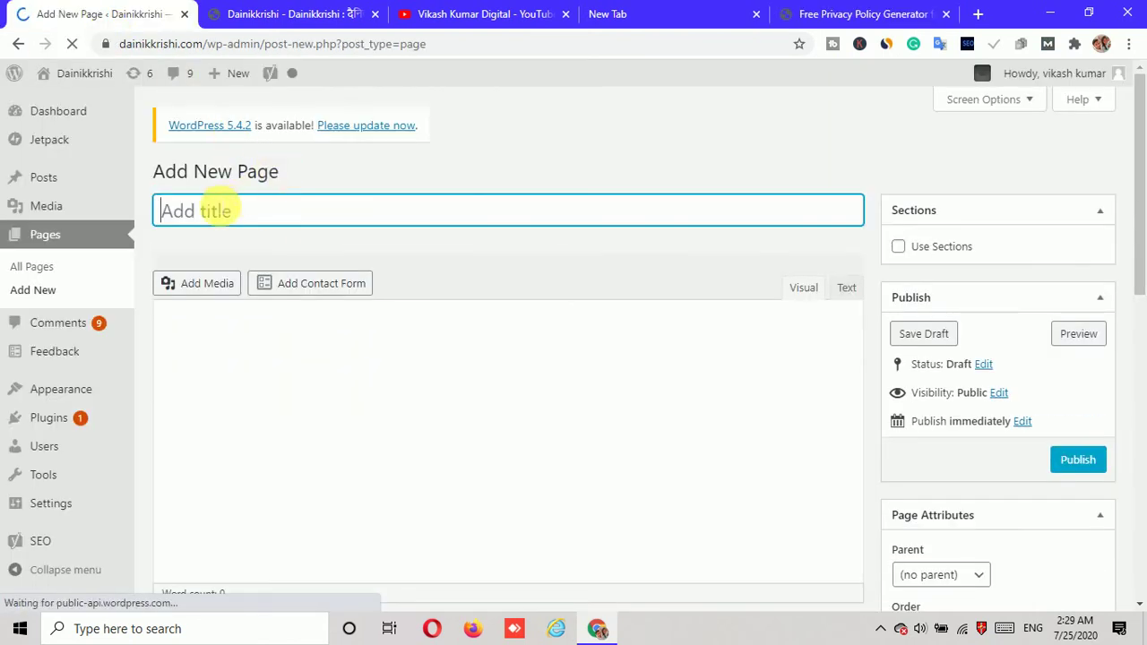
pyautogui.write('About Us')
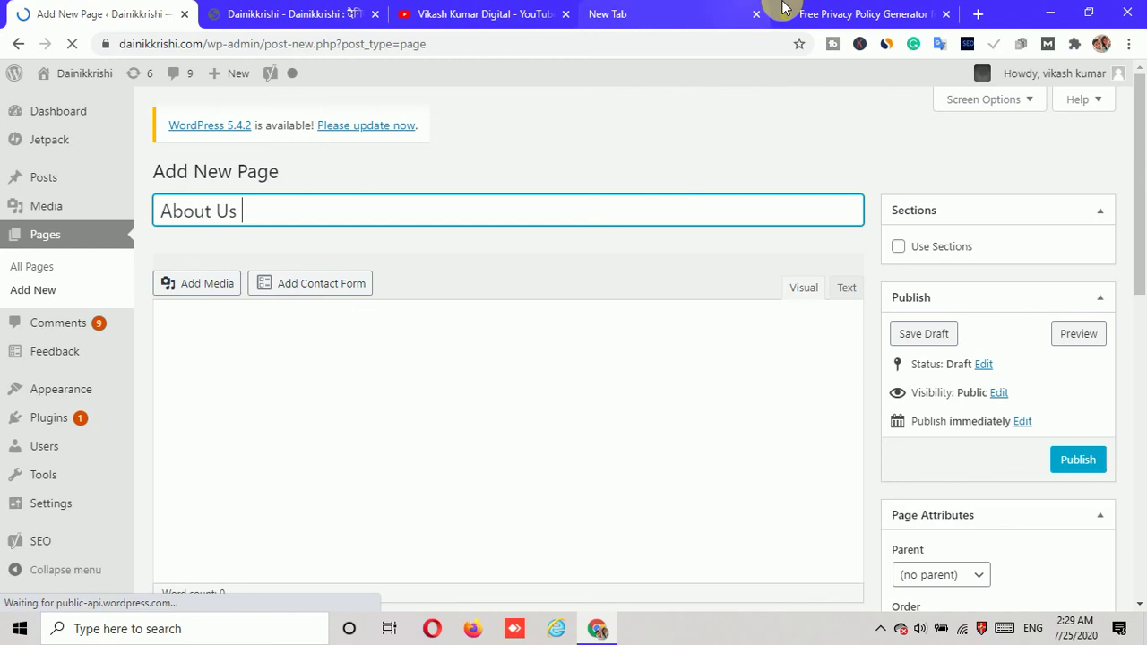
# - Copy the generated About Us text from the policy generator
pyautogui.click(842, 10)
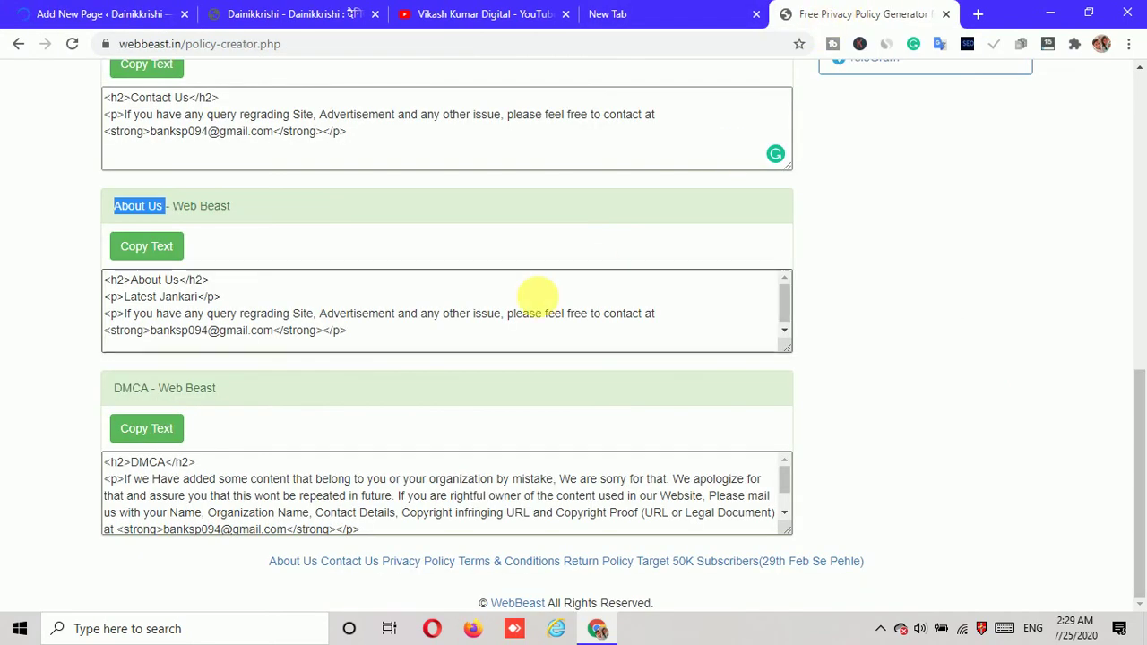
pyautogui.click(169, 251)
pyautogui.click(169, 251)
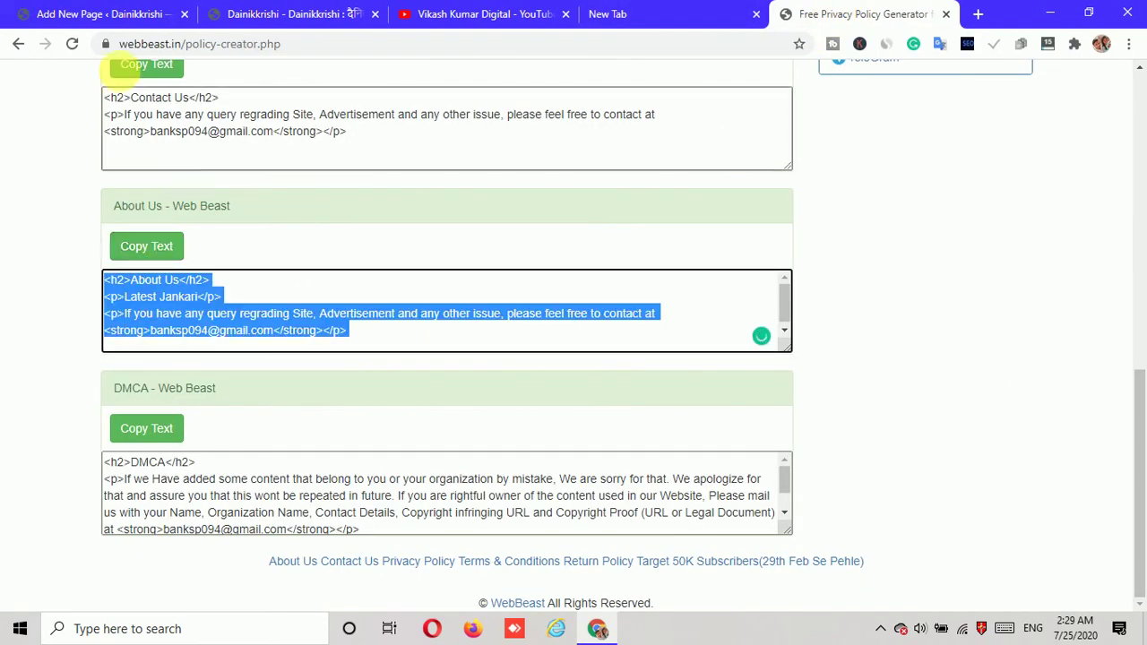
# - Paste the copied text as HTML code into the About Us page's body in WordPress, view it formatted, and publish the page
pyautogui.hotkey('ctrl', '1')
pyautogui.click(847, 288)
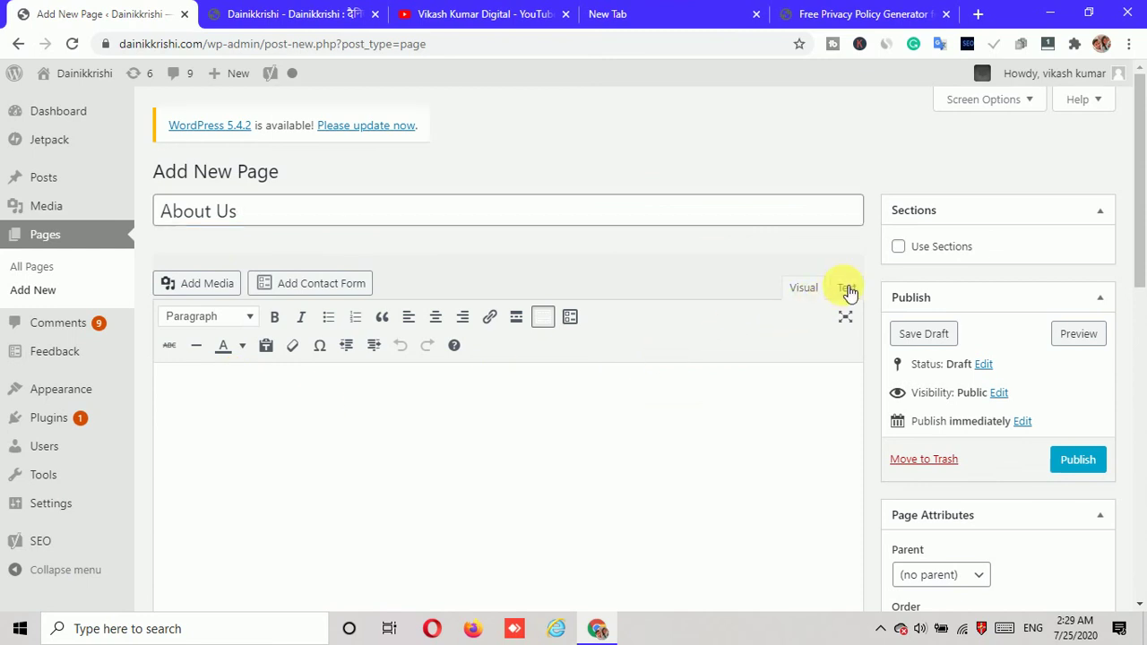
pyautogui.hotkey('ctrl', 'v')
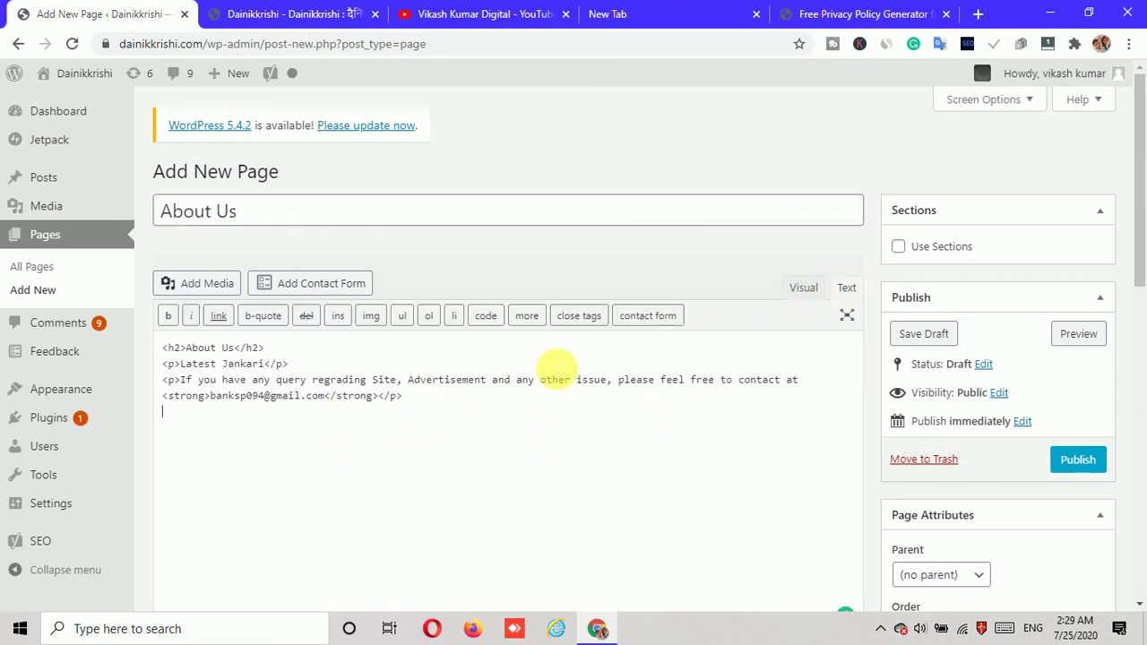
pyautogui.click(802, 287)
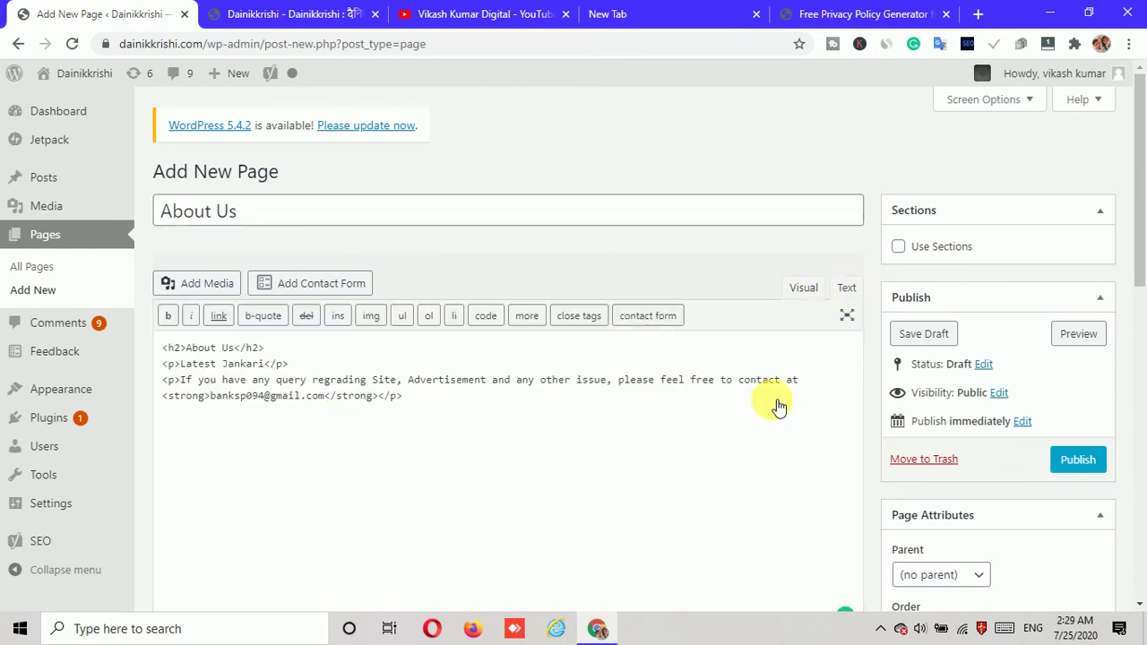
pyautogui.click(1085, 459)
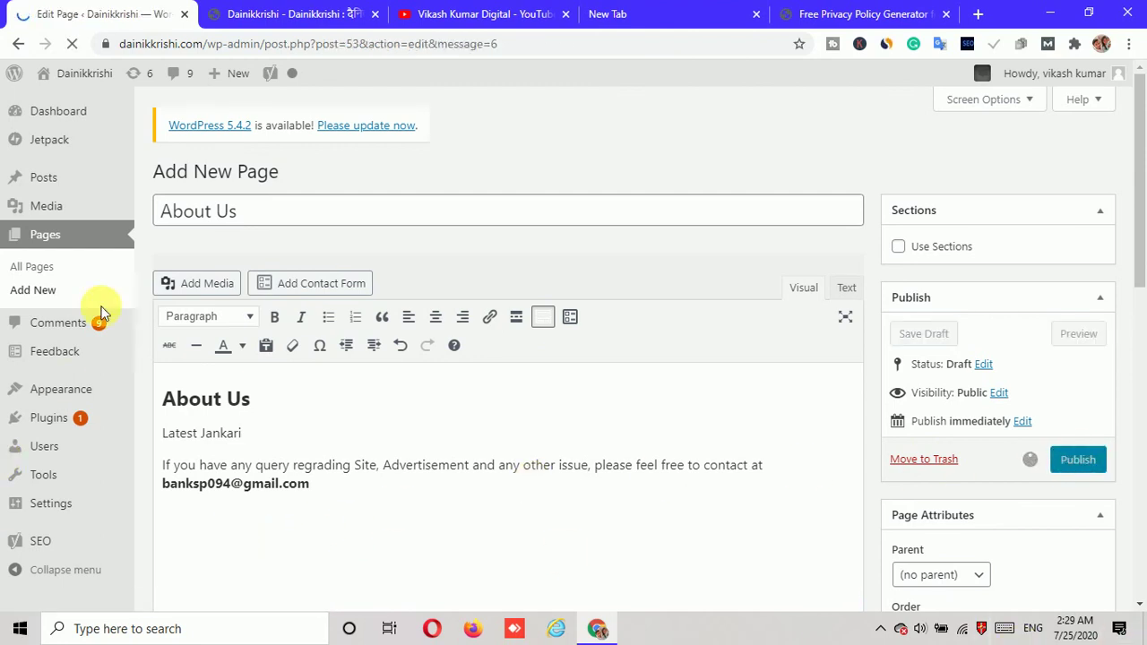
# - Add another new page in WordPress and title it DMCA, using the heading from the policy generator
pyautogui.click(261, 171)
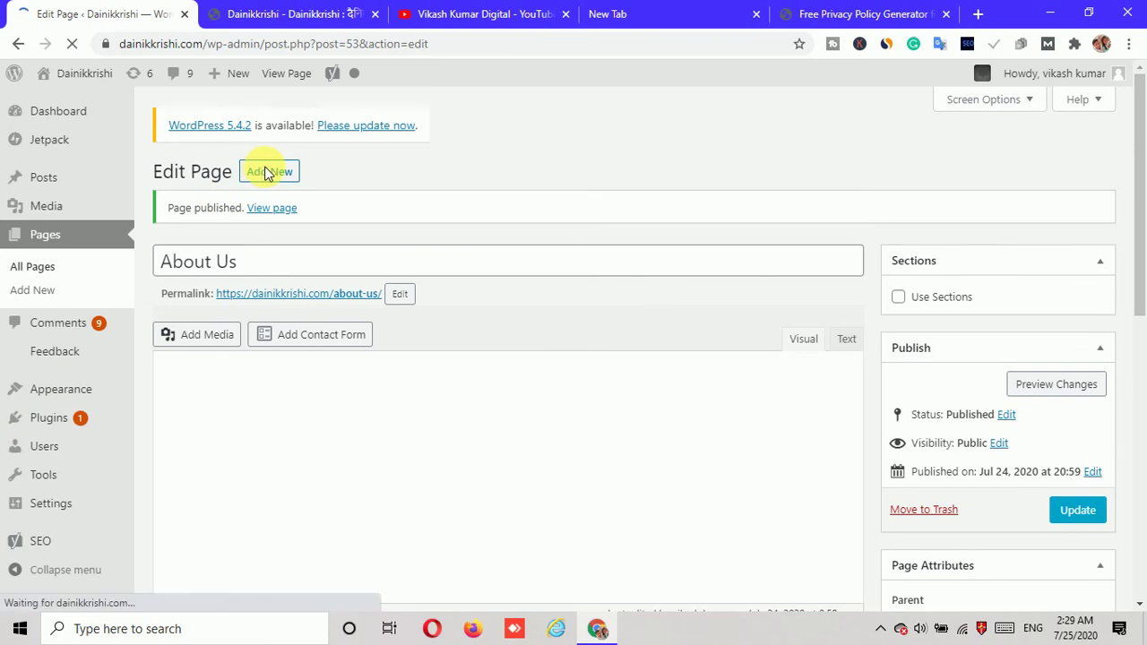
pyautogui.click(273, 172)
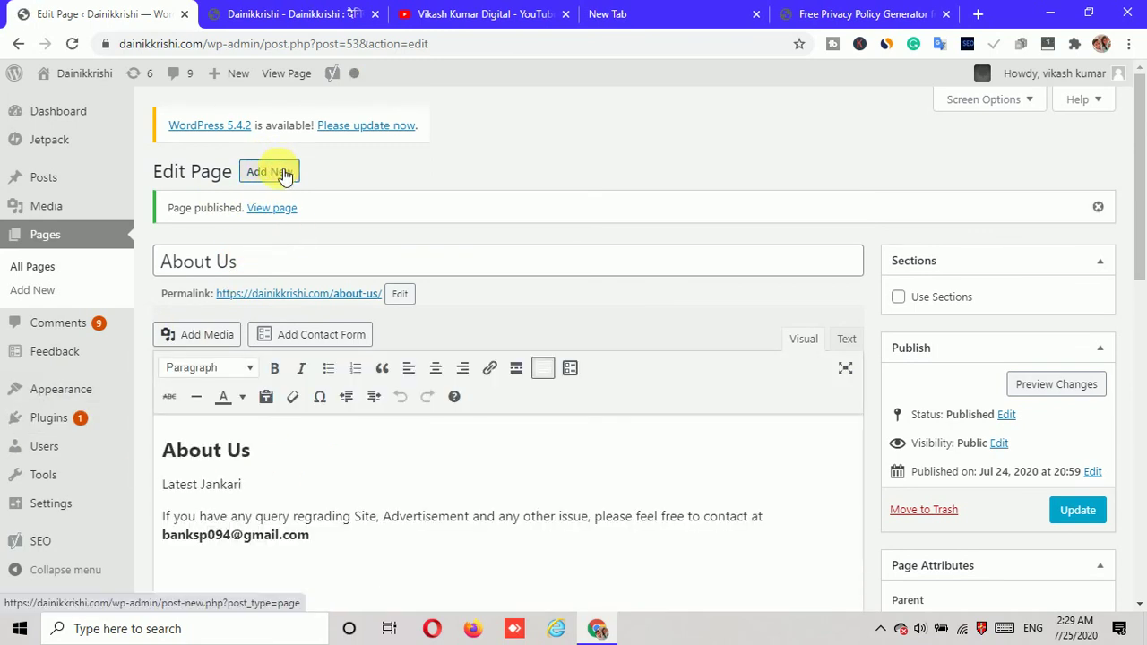
pyautogui.click(285, 174)
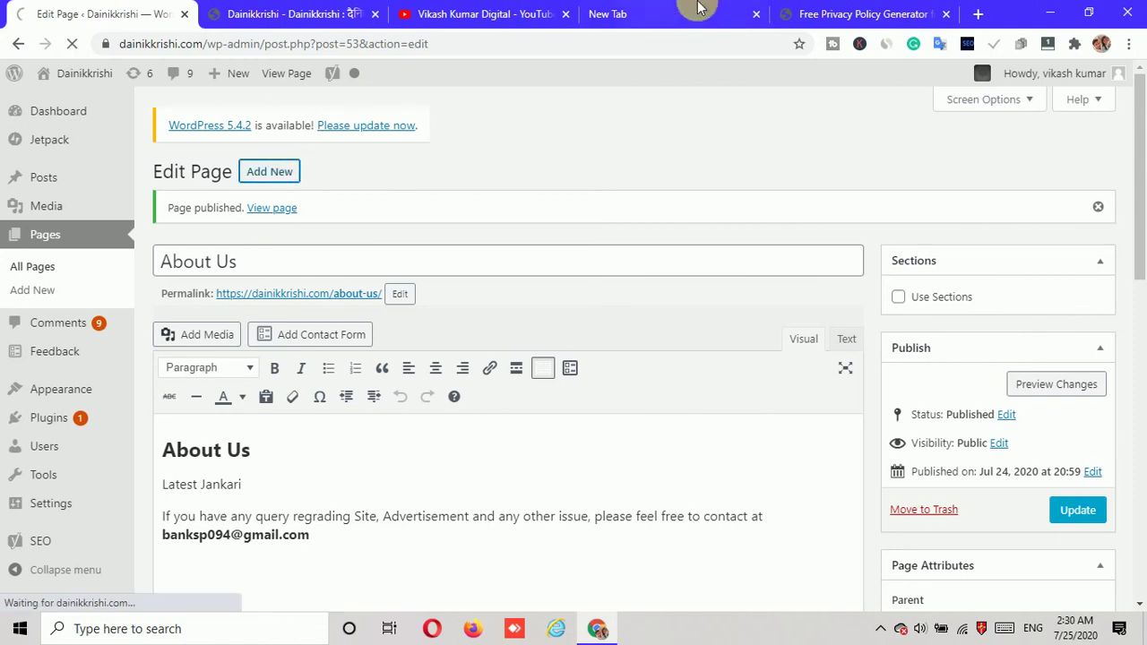
pyautogui.click(860, 13)
pyautogui.moveTo(113, 387); pyautogui.dragTo(144, 397)
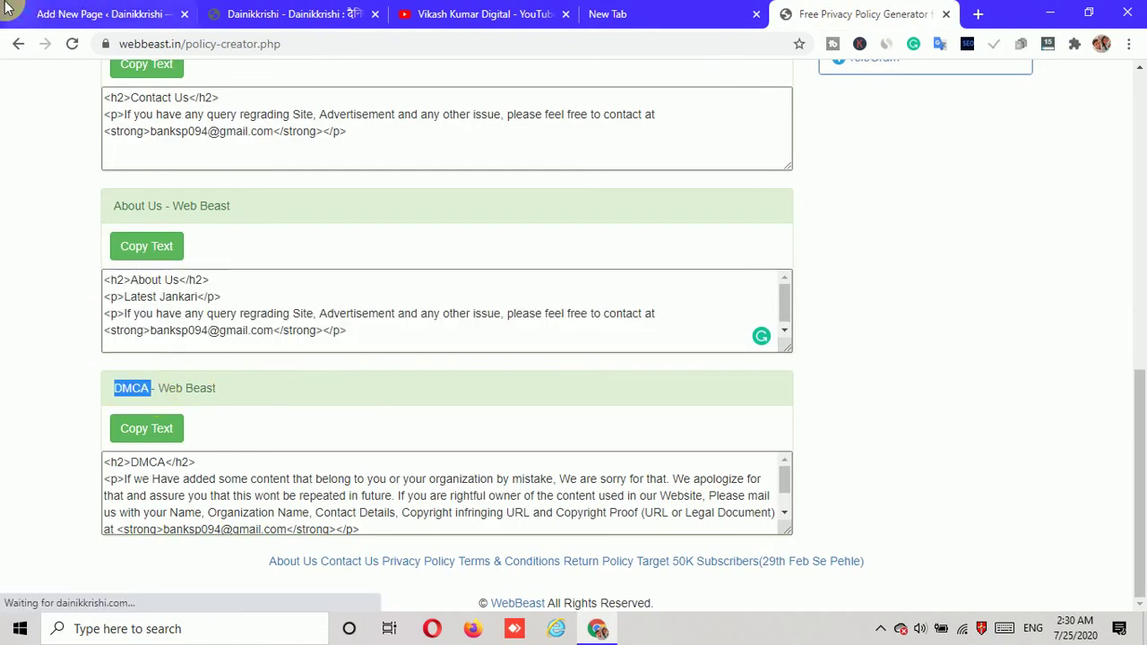
pyautogui.hotkey('ctrl', '1')
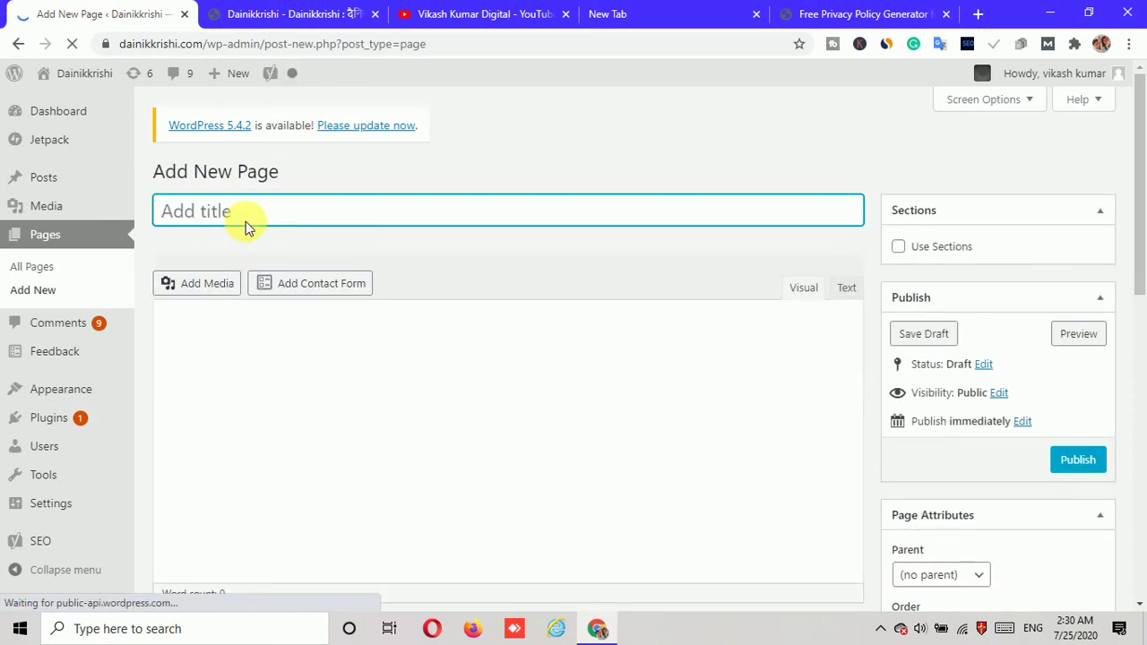
pyautogui.hotkey('ctrl', 'v')
# - Copy the generated DMCA text from the policy generator and return to the new WordPress page
pyautogui.click(817, 12)
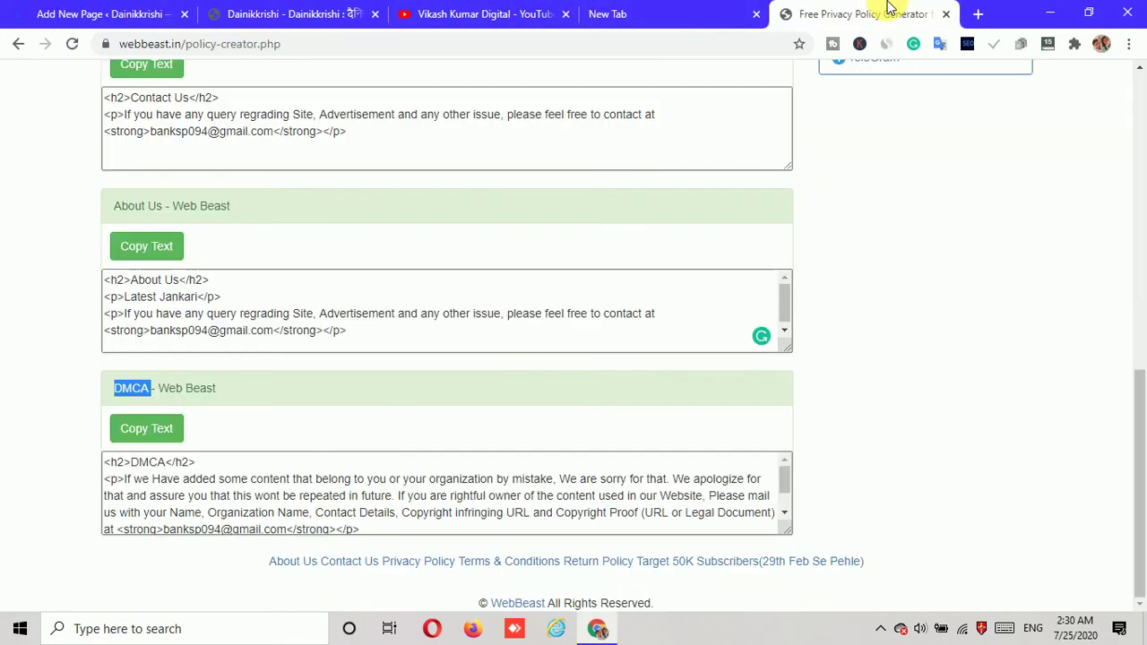
pyautogui.click(150, 428)
pyautogui.click(81, 11)
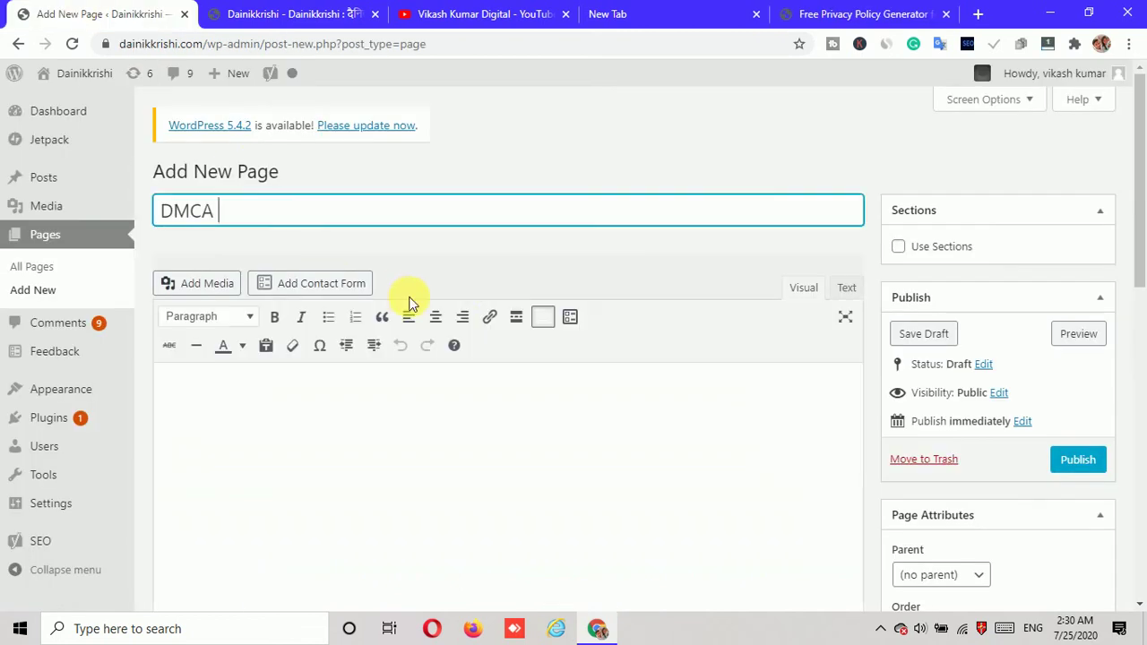
# - Paste the copied text as HTML code into the DMCA page's body, view it formatted, and publish the page
pyautogui.click(848, 288)
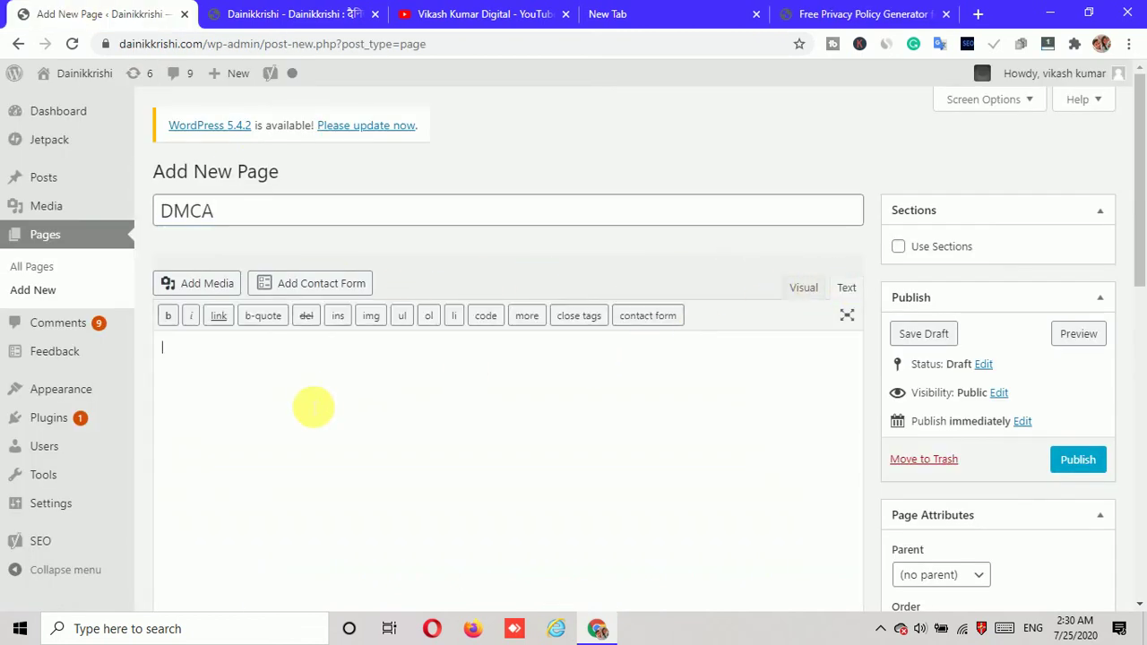
pyautogui.hotkey('ctrl', 'v')
pyautogui.click(800, 288)
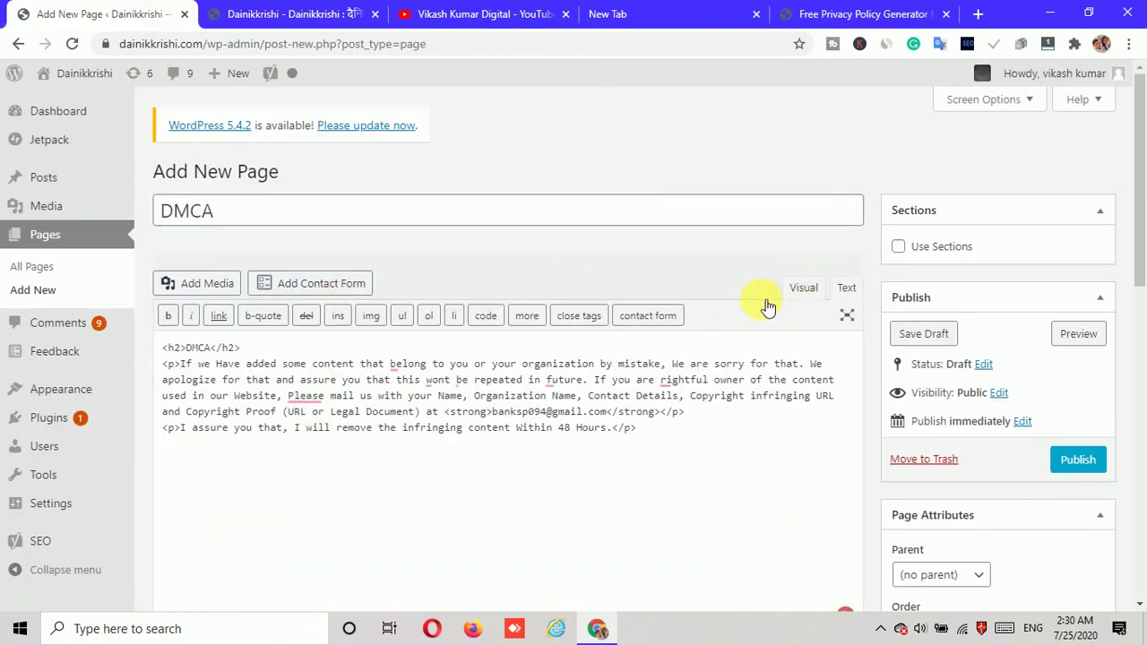
pyautogui.scroll(-1, 960, 402)
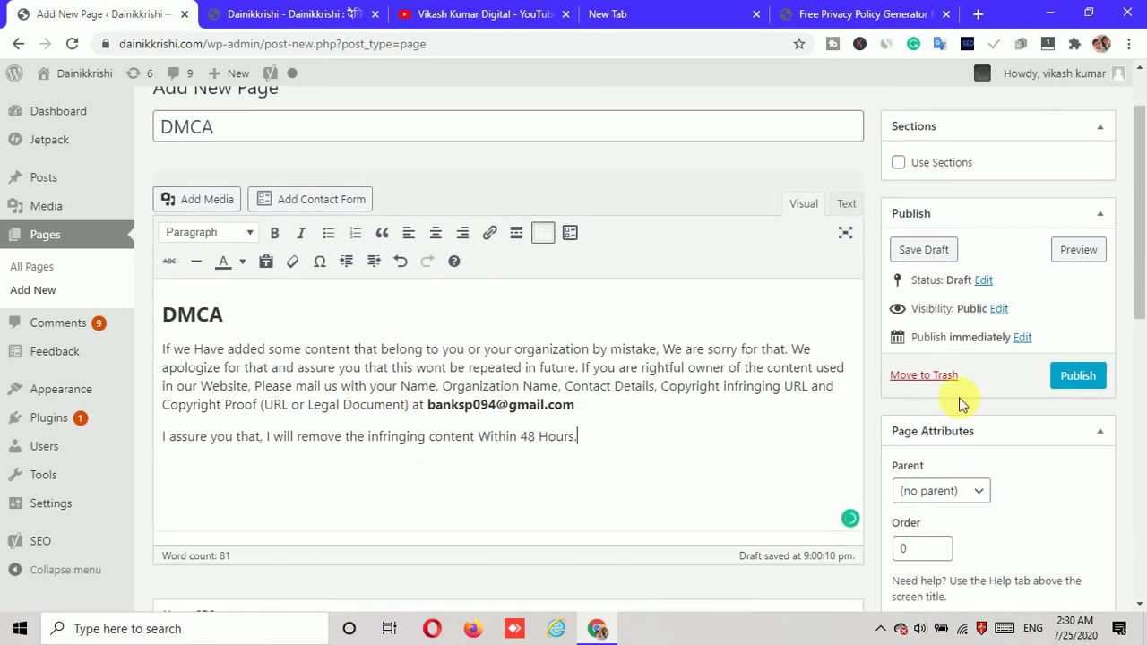
pyautogui.click(1081, 377)
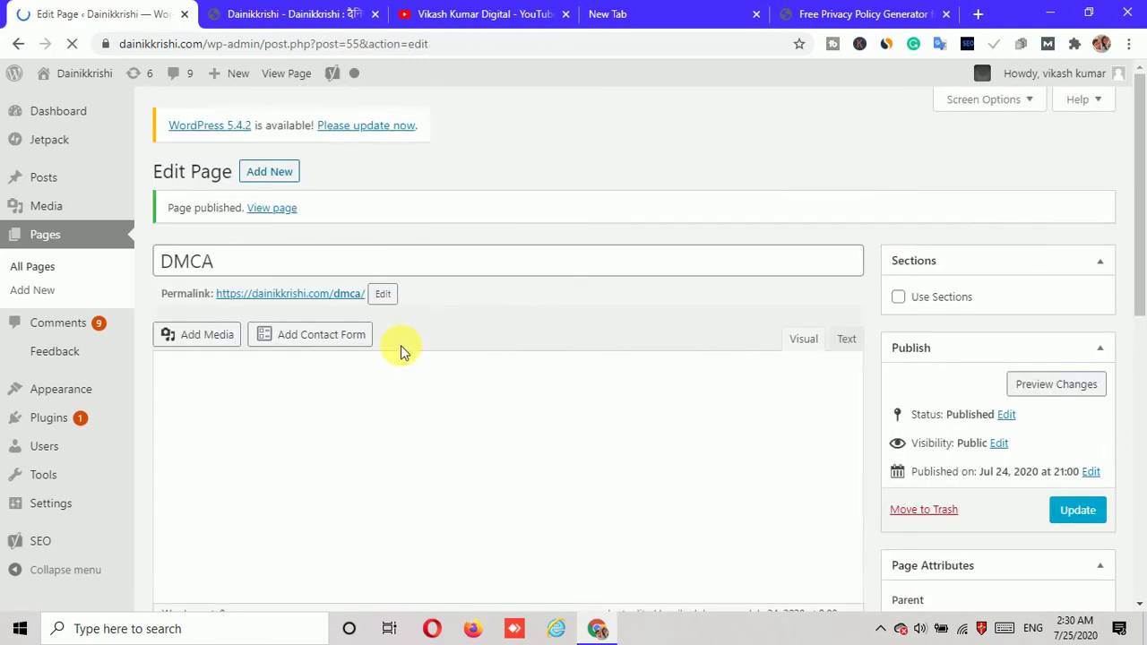
# - Reload the live Dainikkrishi homepage and examine its sidebar Pages list for the published pages
pyautogui.click(275, 13)
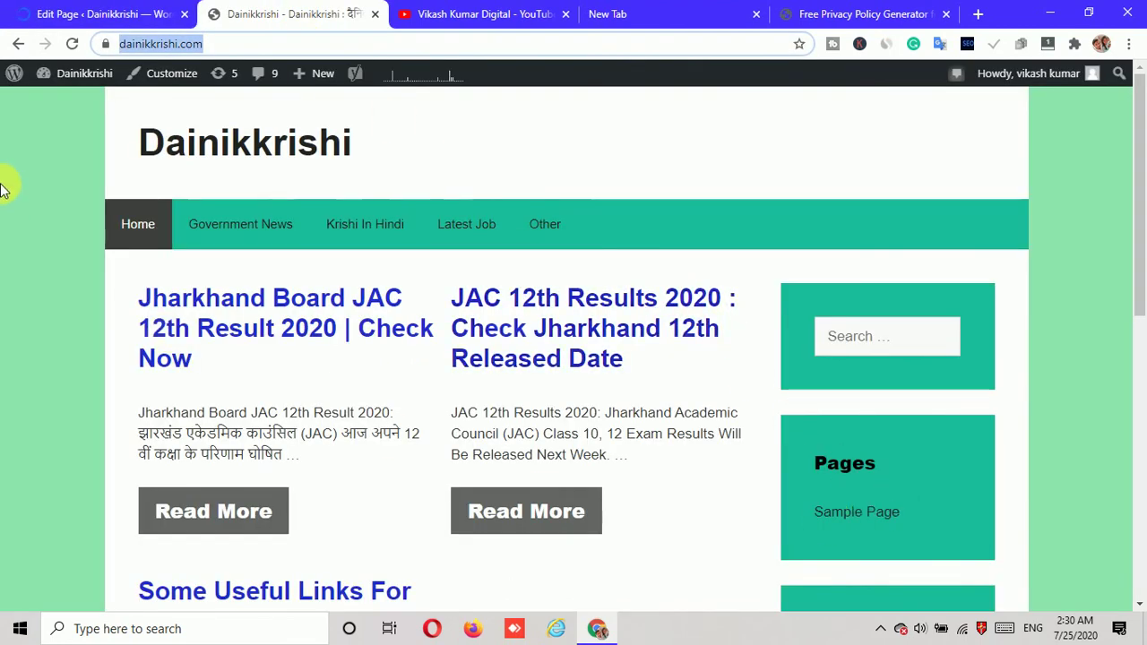
pyautogui.scroll(-4, 835, 517)
pyautogui.scroll(4, 72, 173)
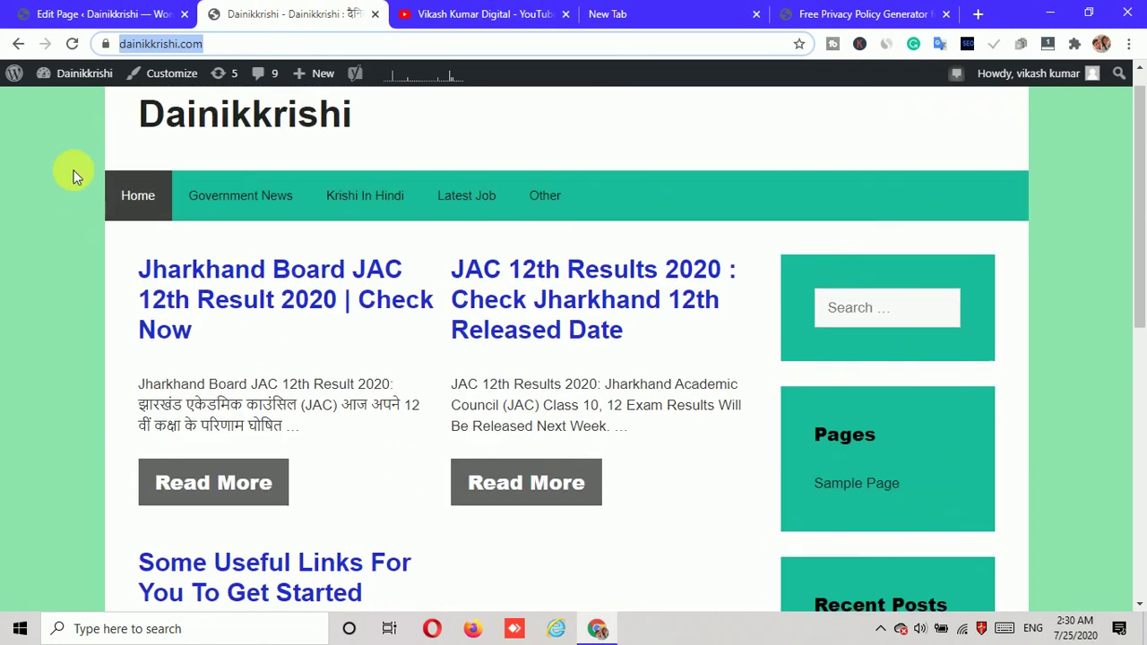
pyautogui.click(77, 44)
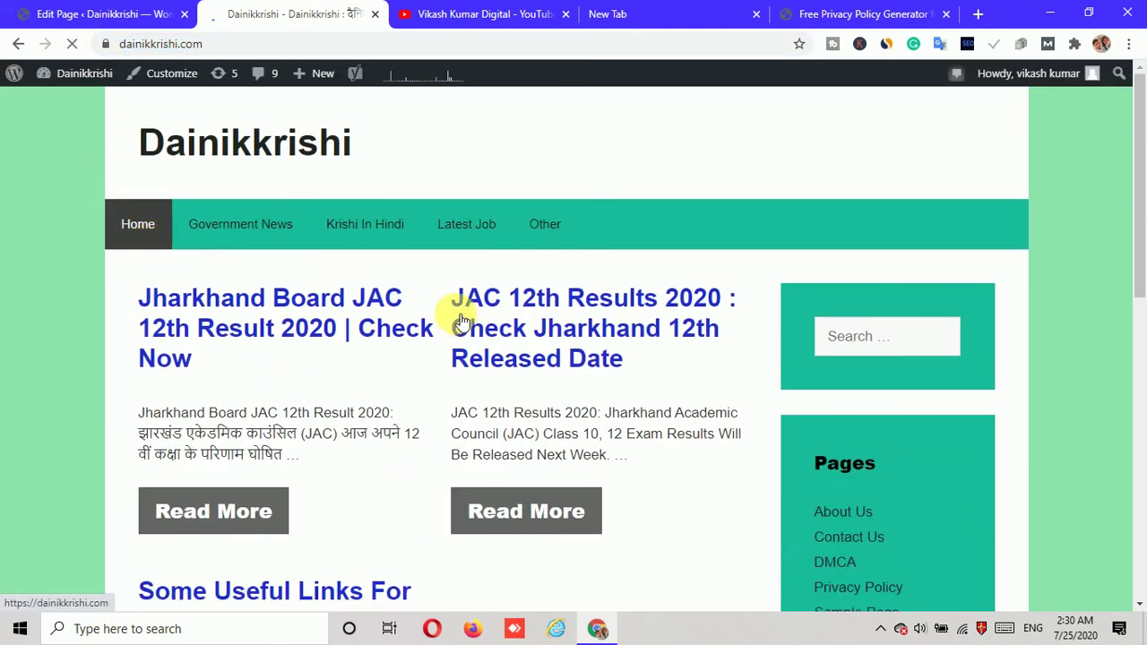
pyautogui.scroll(-5, 773, 307)
pyautogui.scroll(2, 824, 211)
pyautogui.scroll(-6, 839, 300)
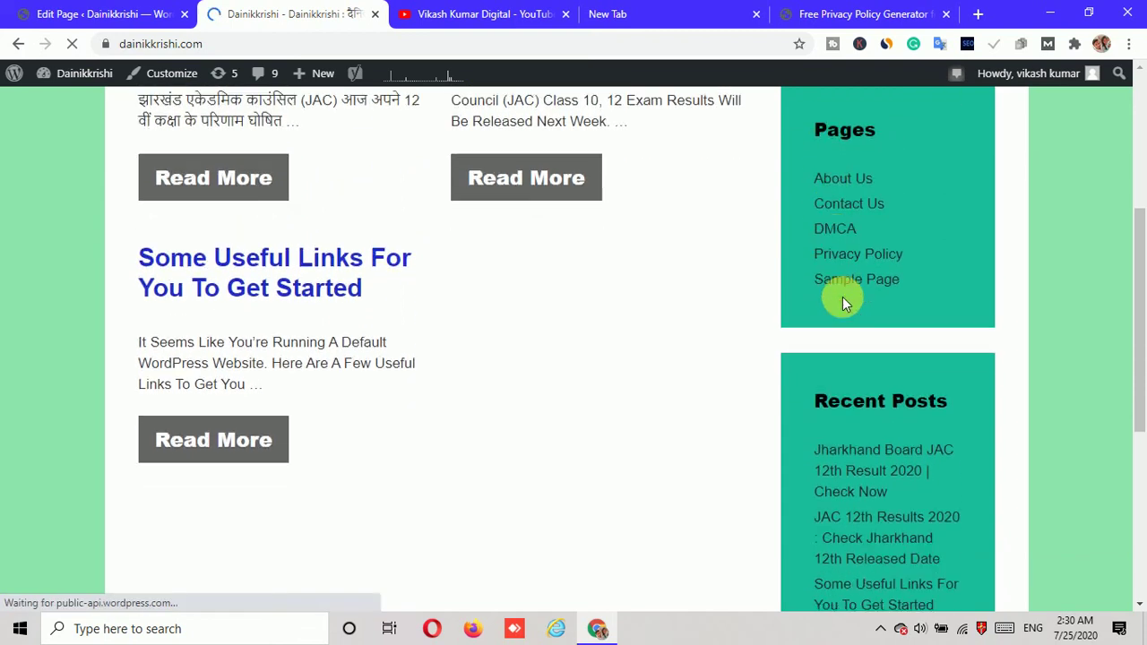
pyautogui.scroll(8, 264, 487)
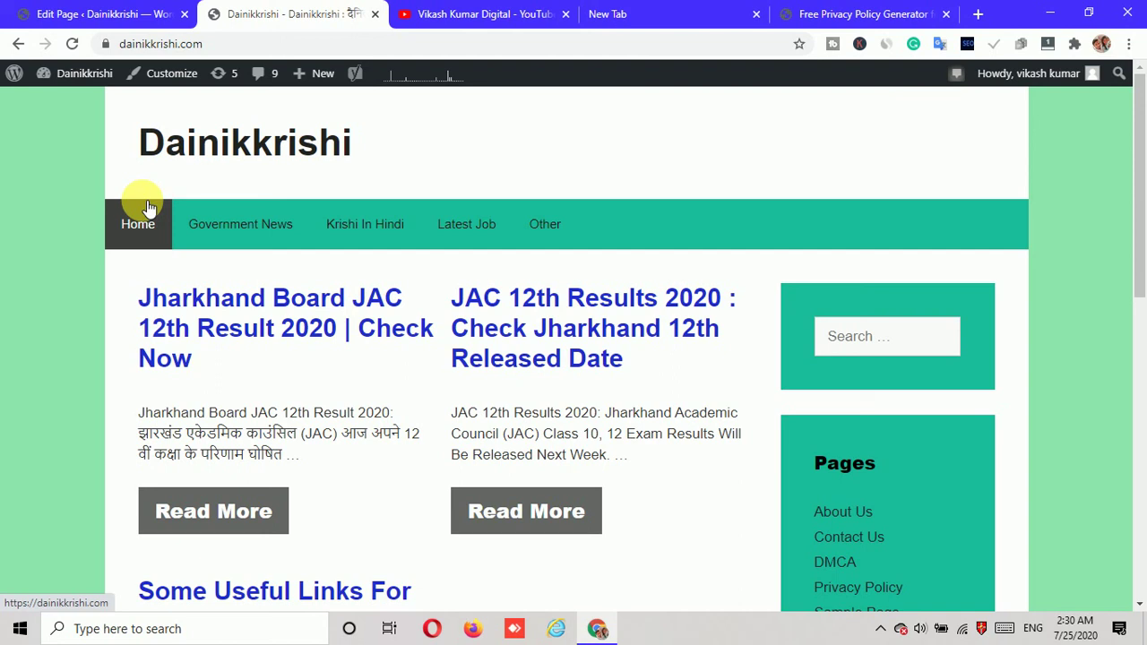
# - Switch to the YouTube channel's uploaded videos page
pyautogui.click(499, 13)
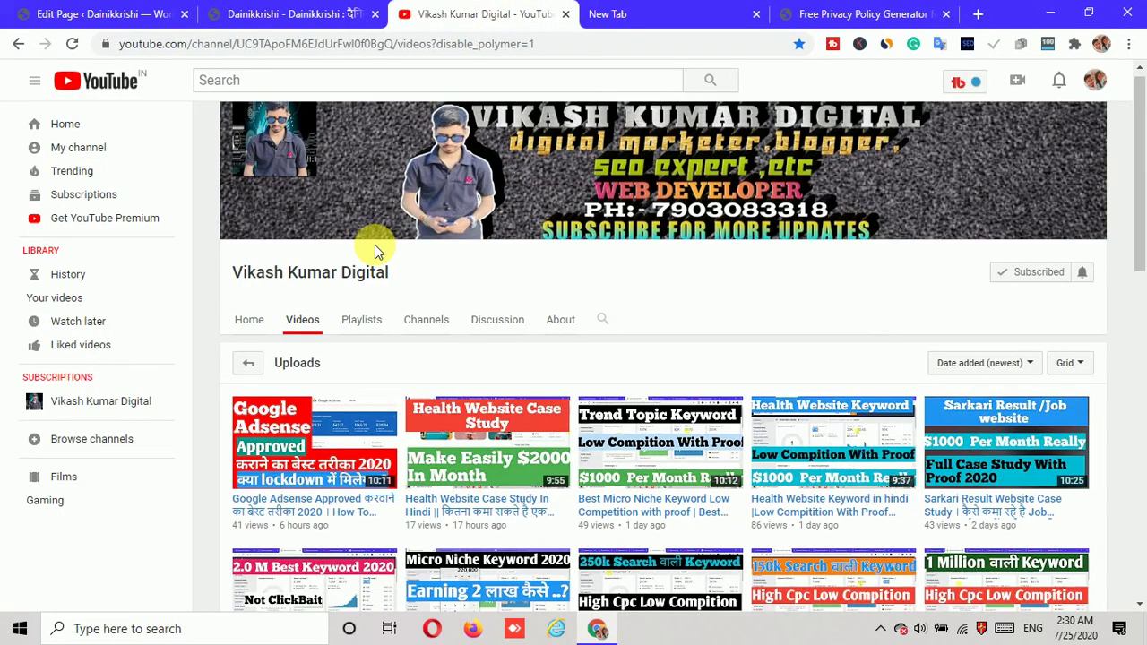